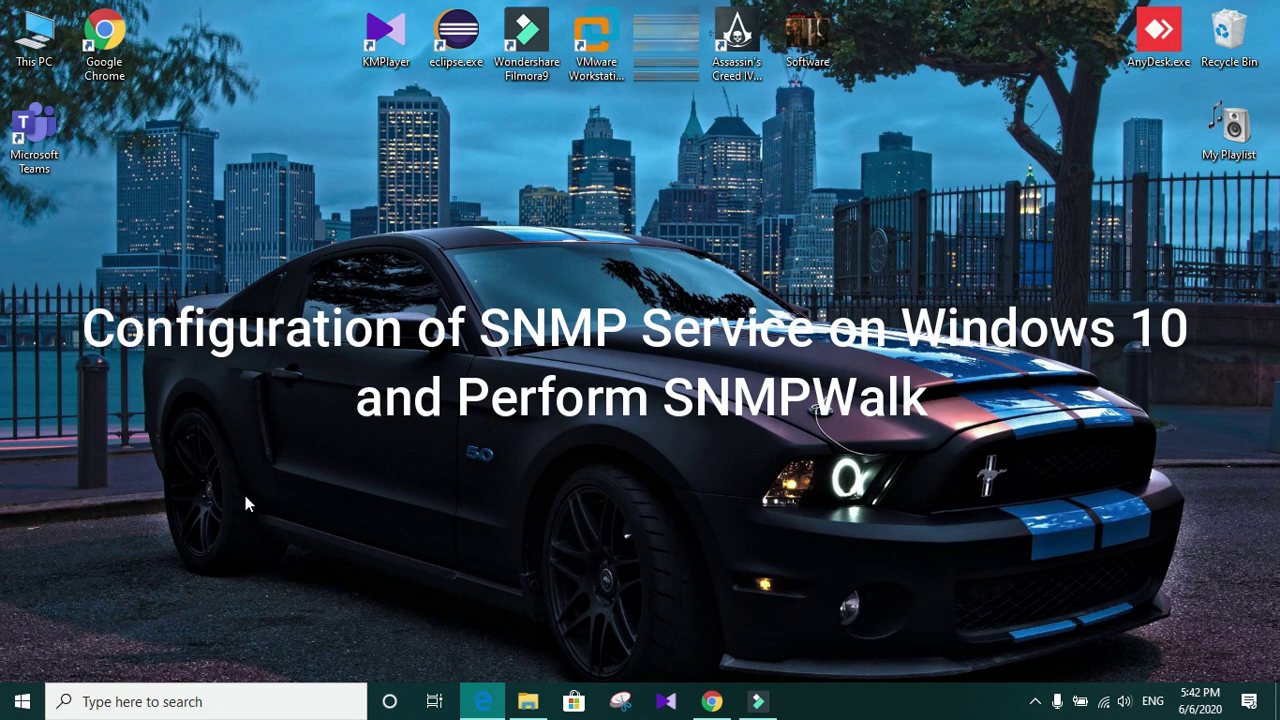
Step: Search 'contro' to launch Control Panel and go to Programs and Features
click(137, 704)
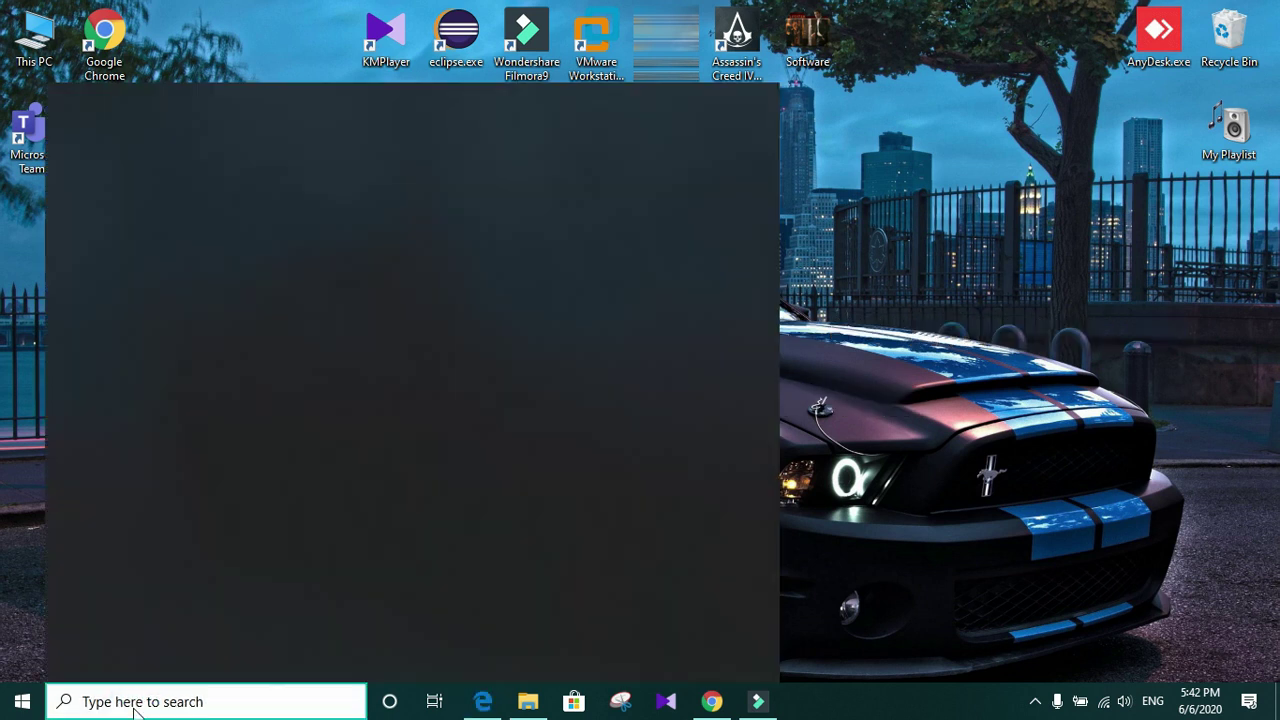
text(contro)
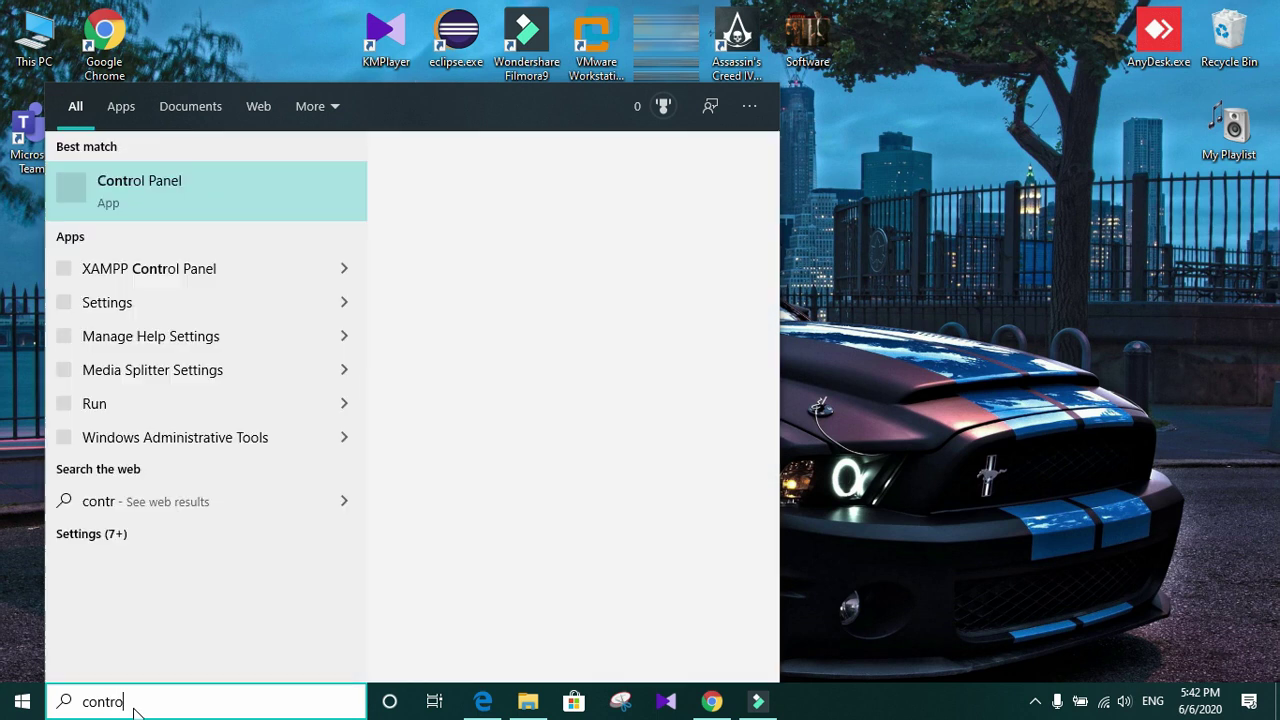
click(160, 190)
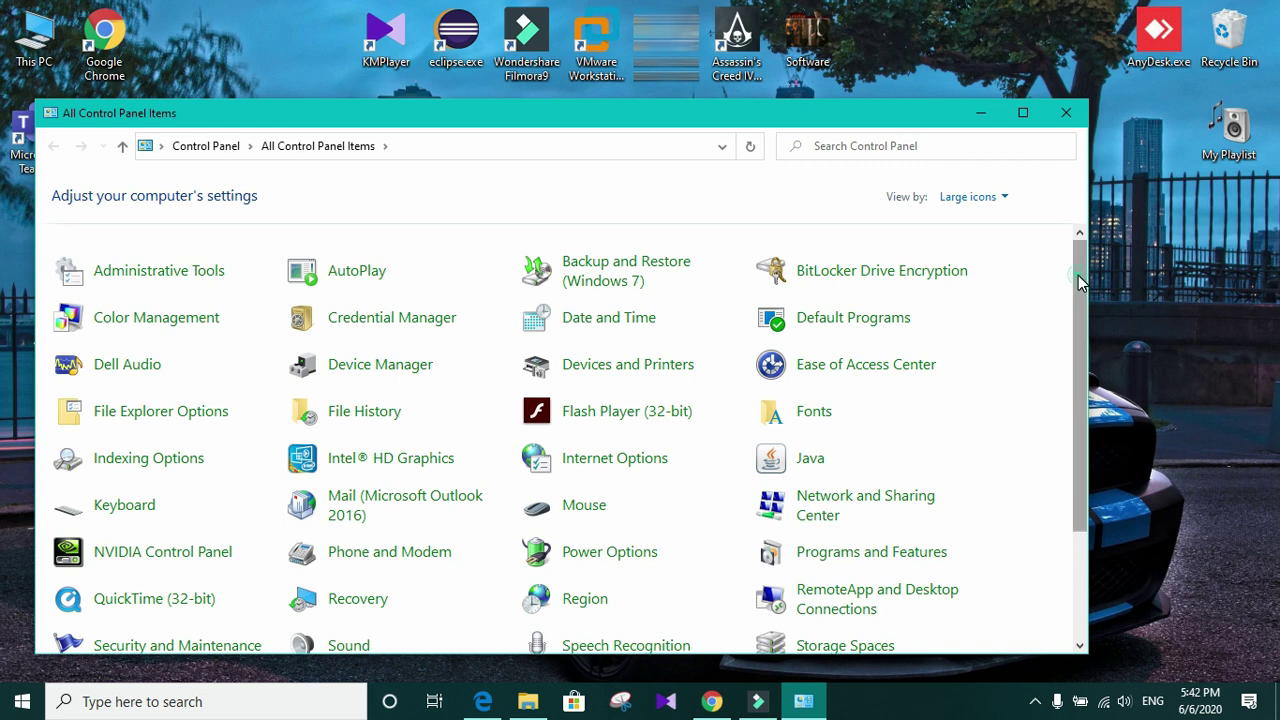
scroll(1078, 283, down, 3)
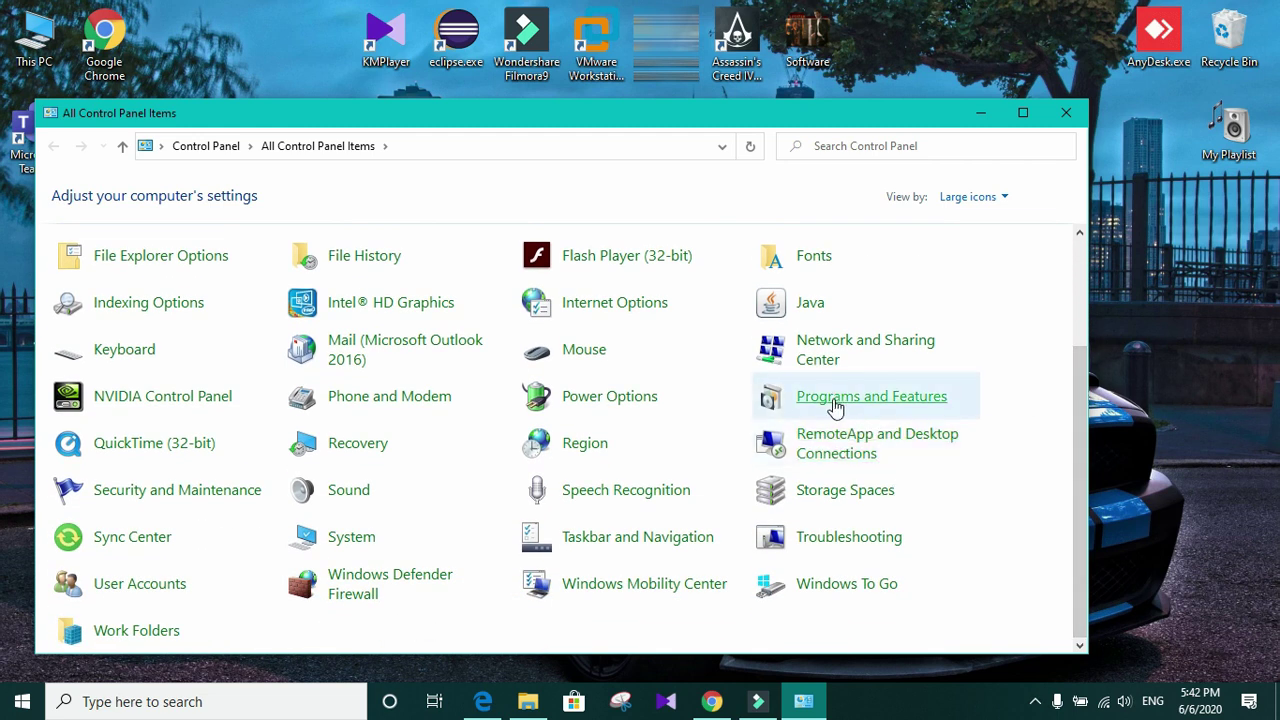
click(906, 400)
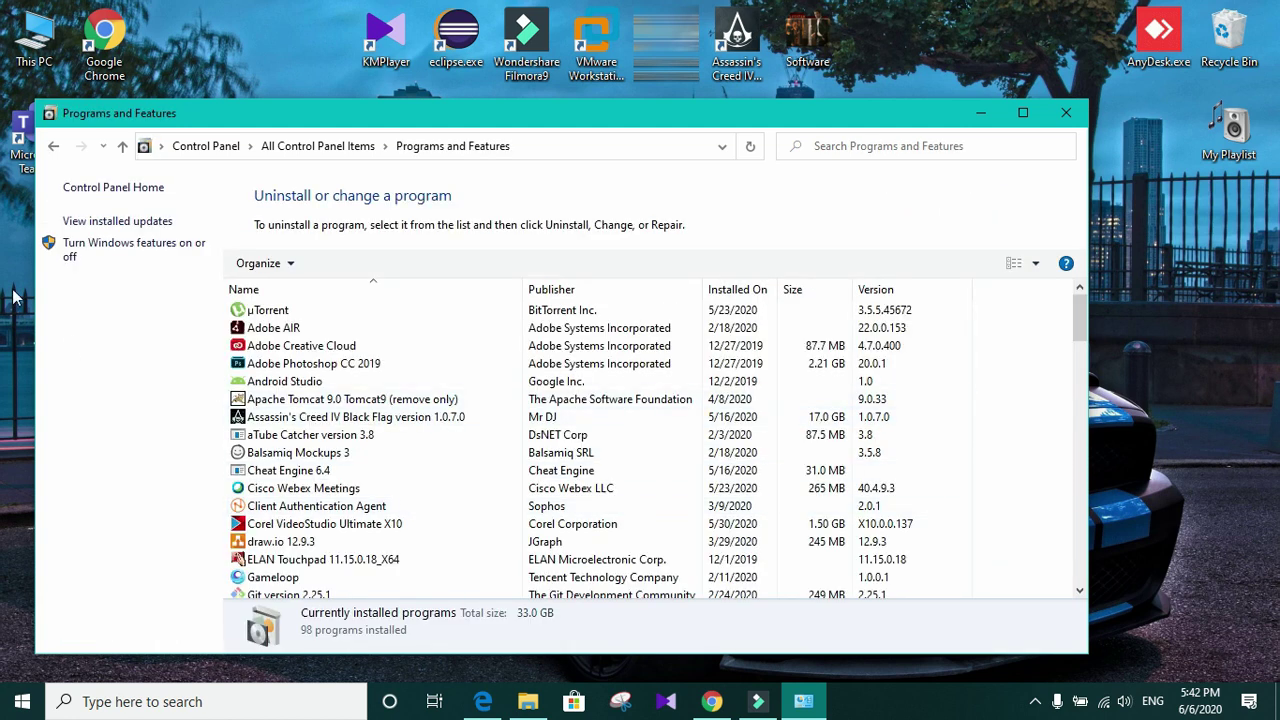
Step: Look through the 'Turn Windows features on or off' list, then close it
click(90, 256)
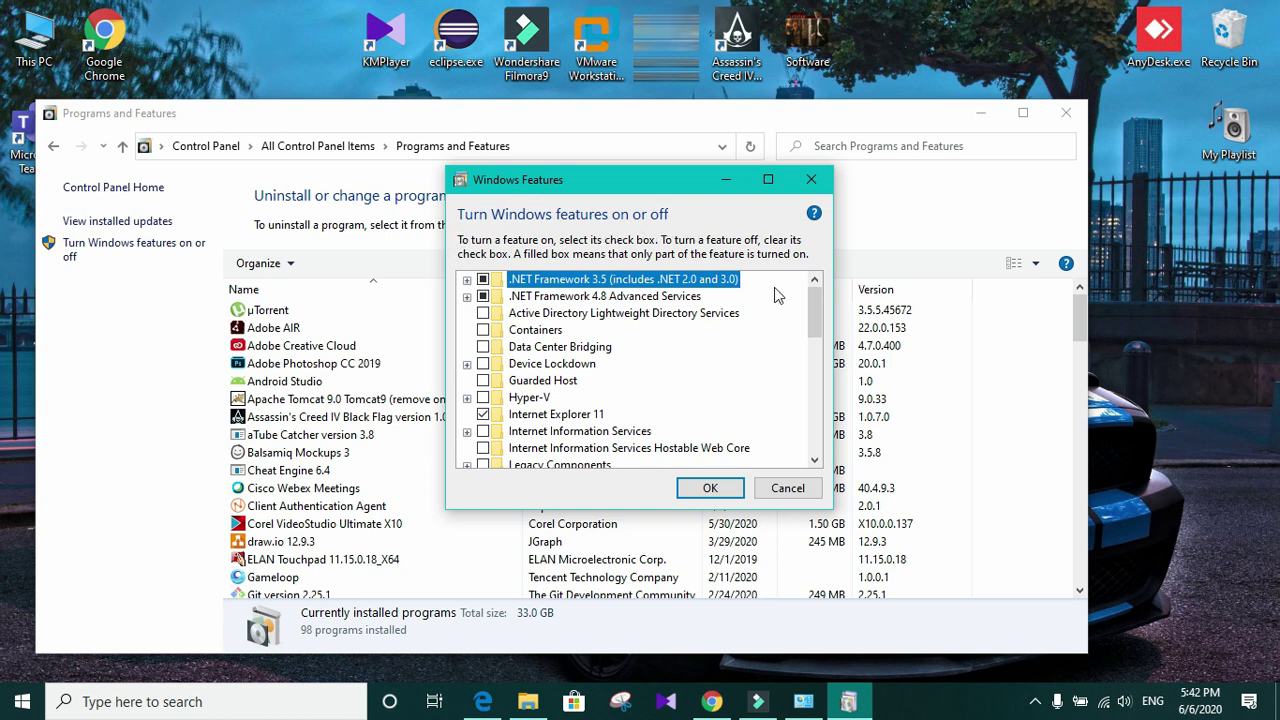
drag(816, 312, 833, 365)
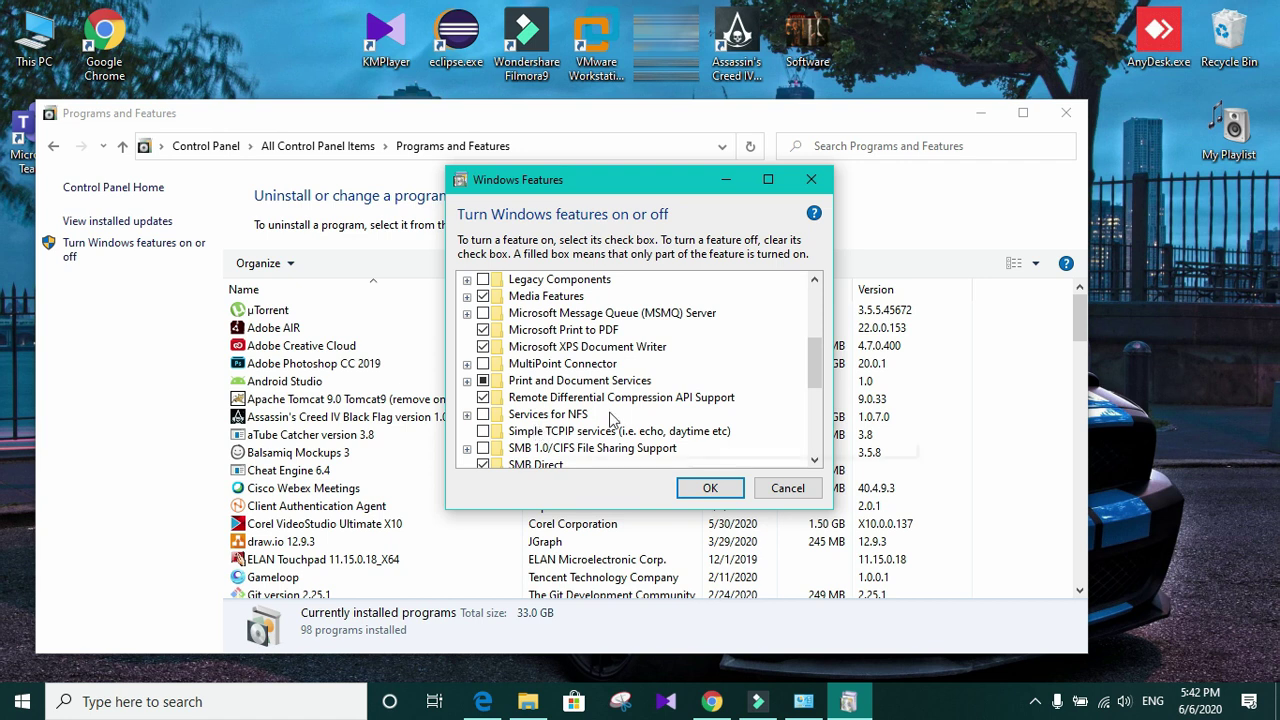
click(811, 184)
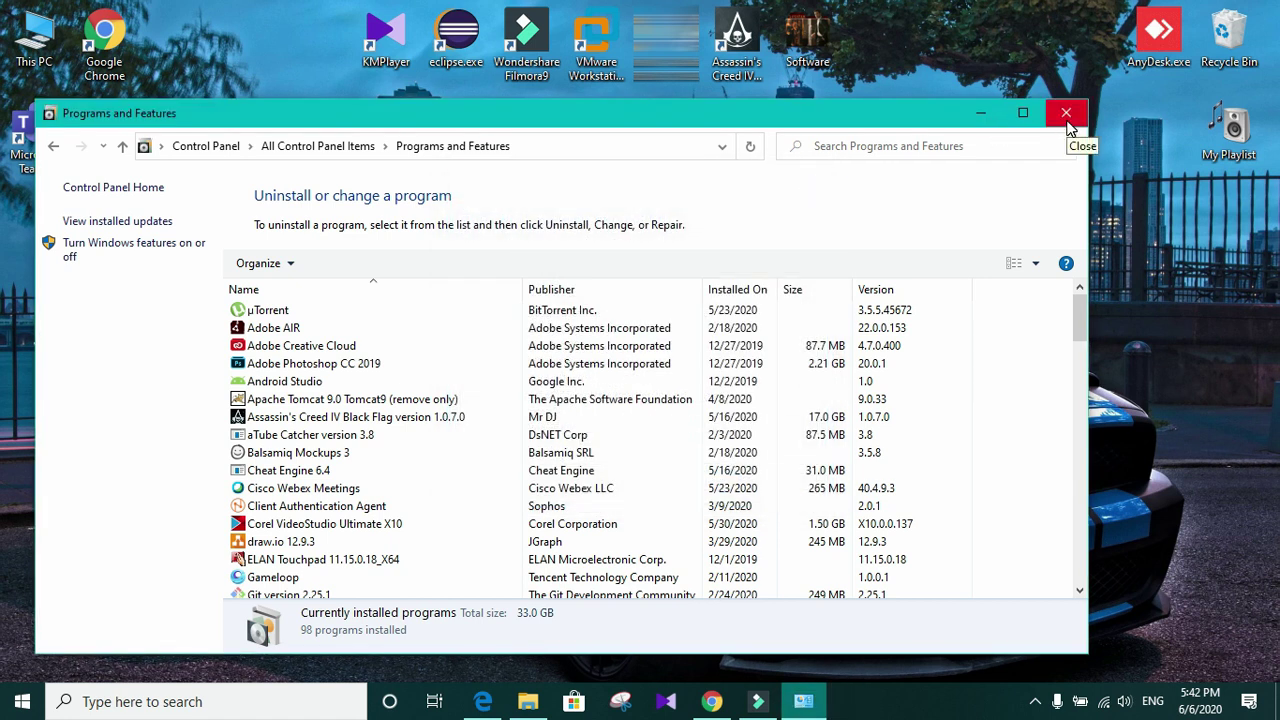
Step: Open Apps & features from the Start right-click menu and maximize the Settings window
click(981, 114)
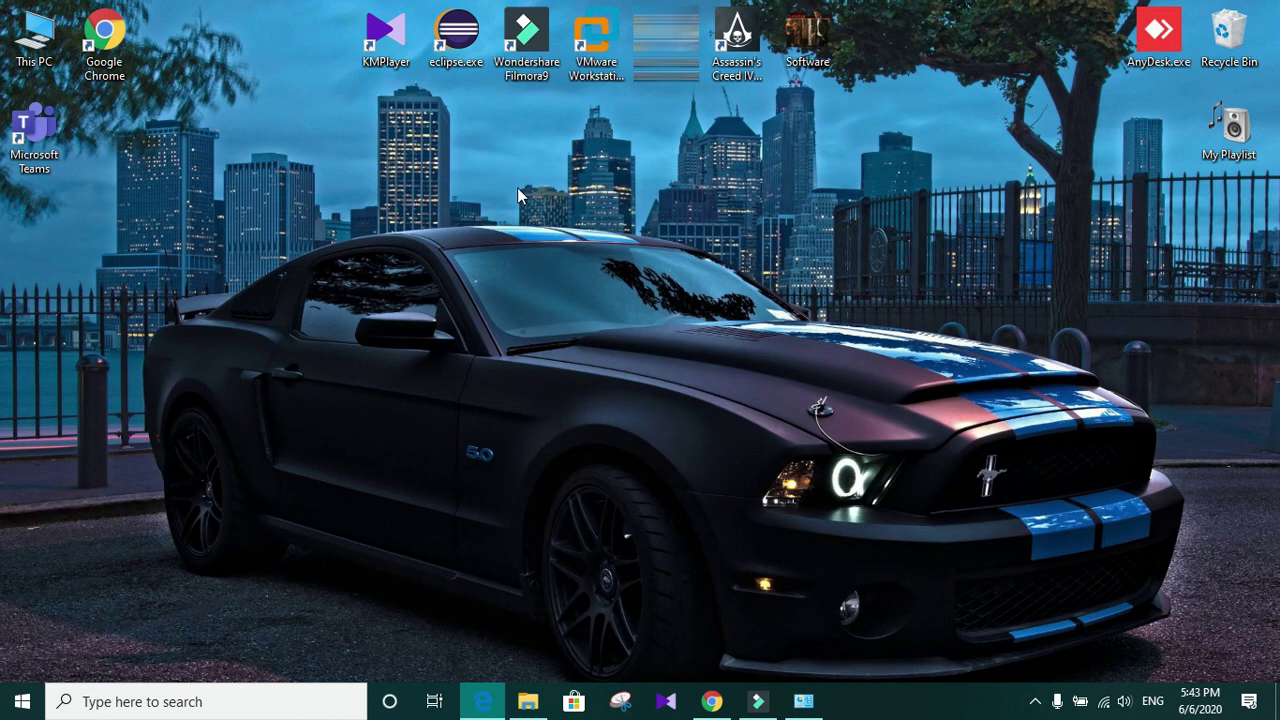
right_click(18, 706)
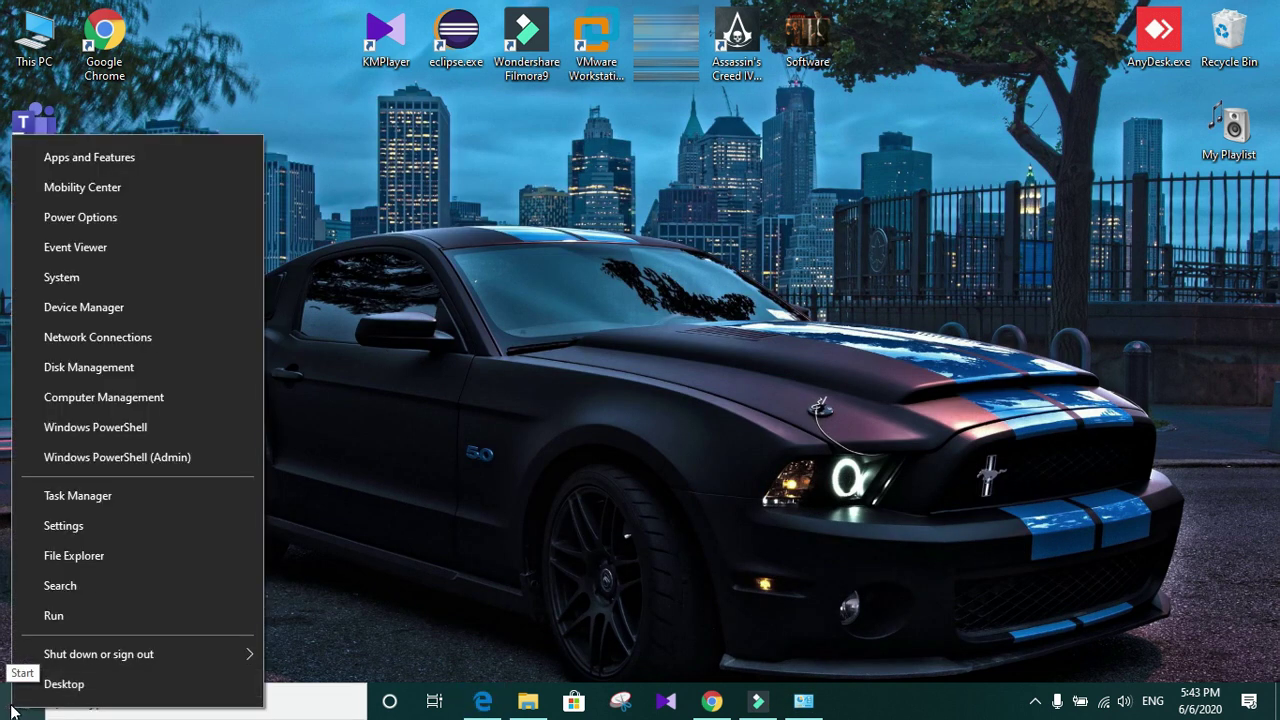
click(94, 162)
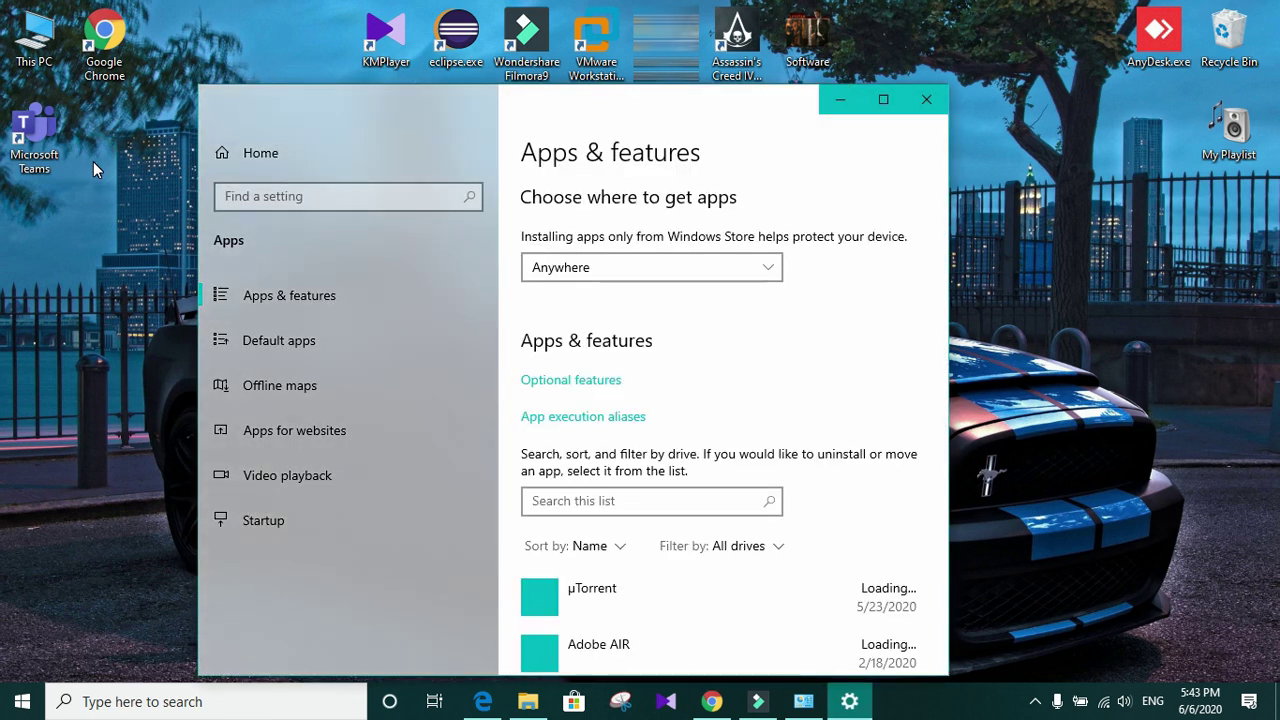
drag(785, 112, 822, 80)
click(915, 72)
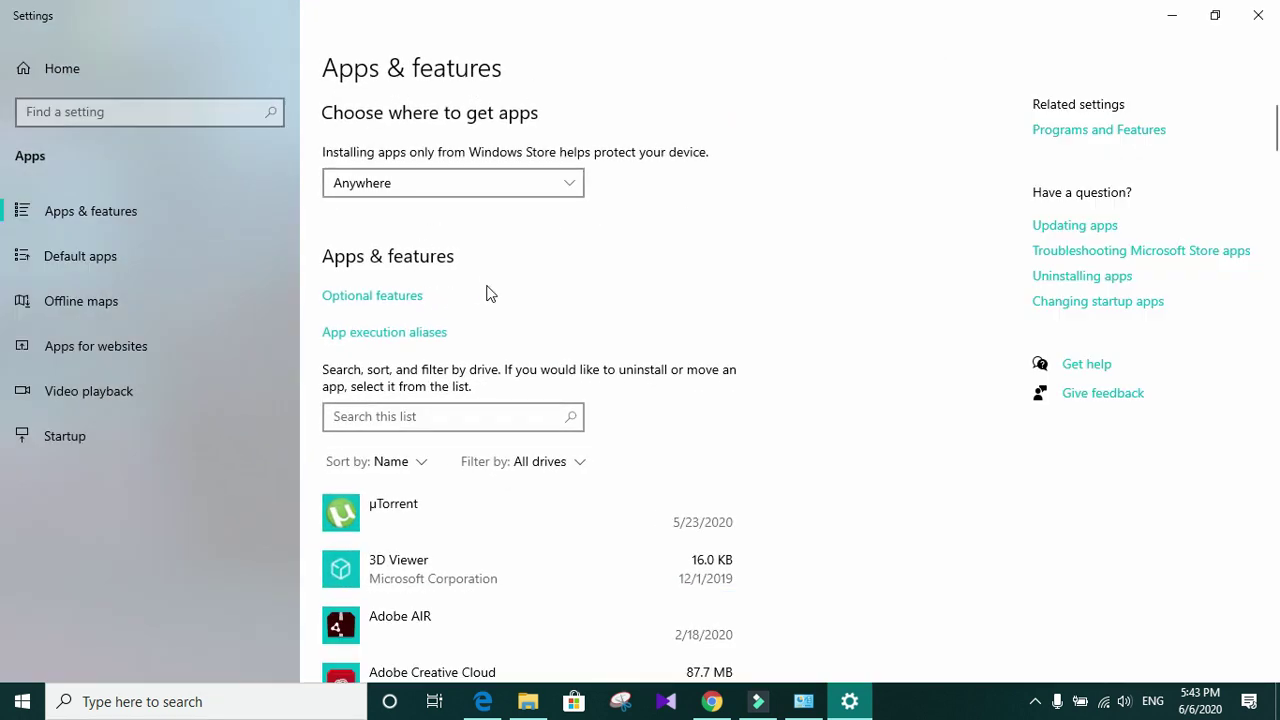
Step: Under Optional features > Add a feature, find Simple Network Management Protocol (SNMP) and install it
click(362, 298)
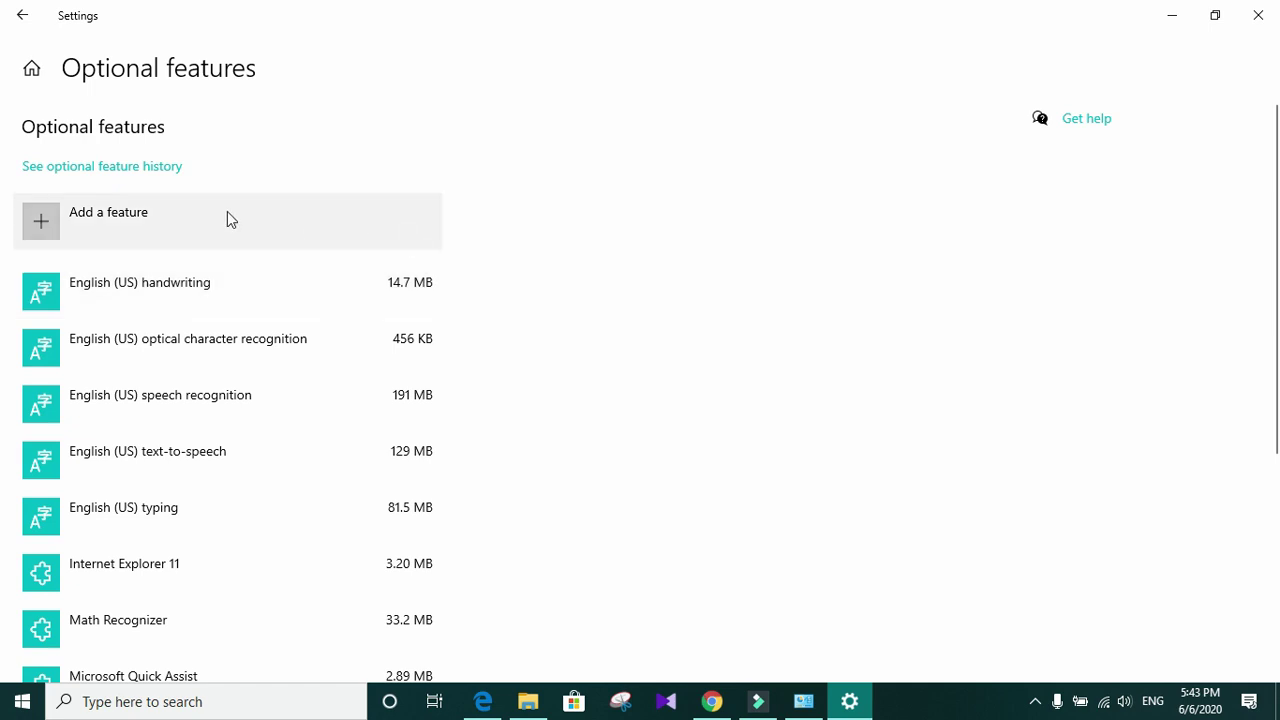
click(103, 222)
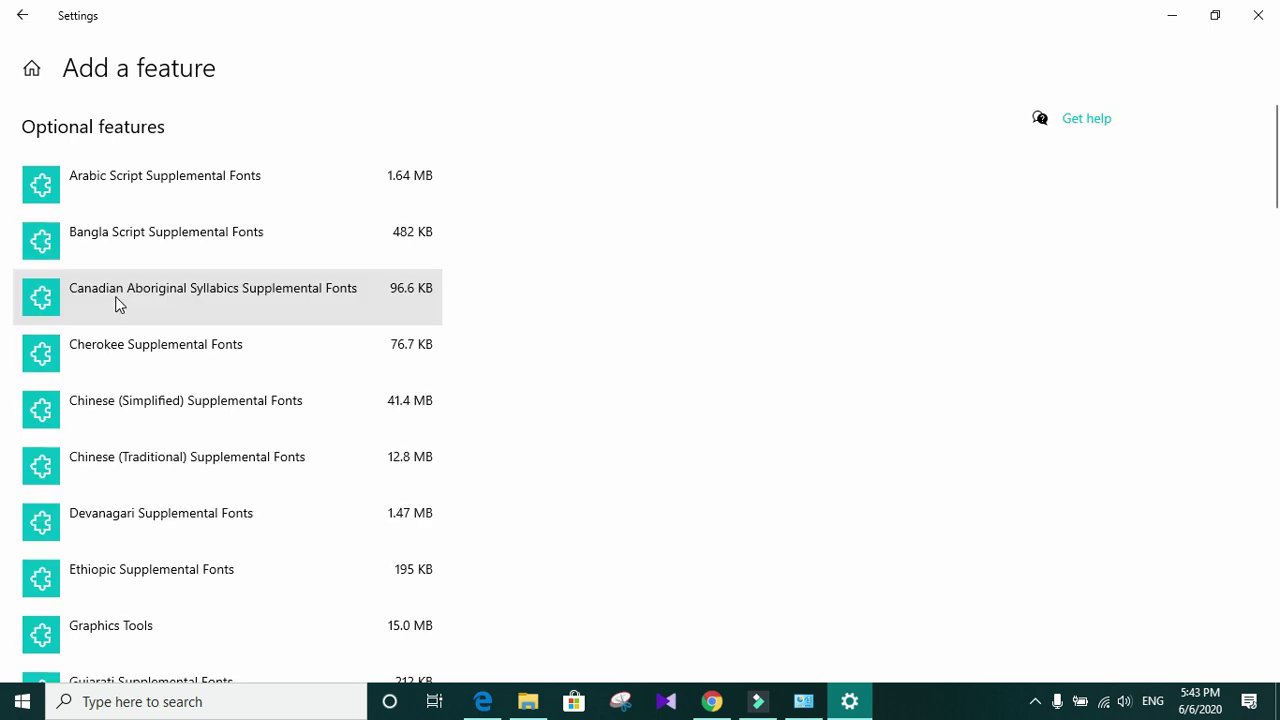
scroll(425, 265, down, 4)
scroll(420, 268, down, 10)
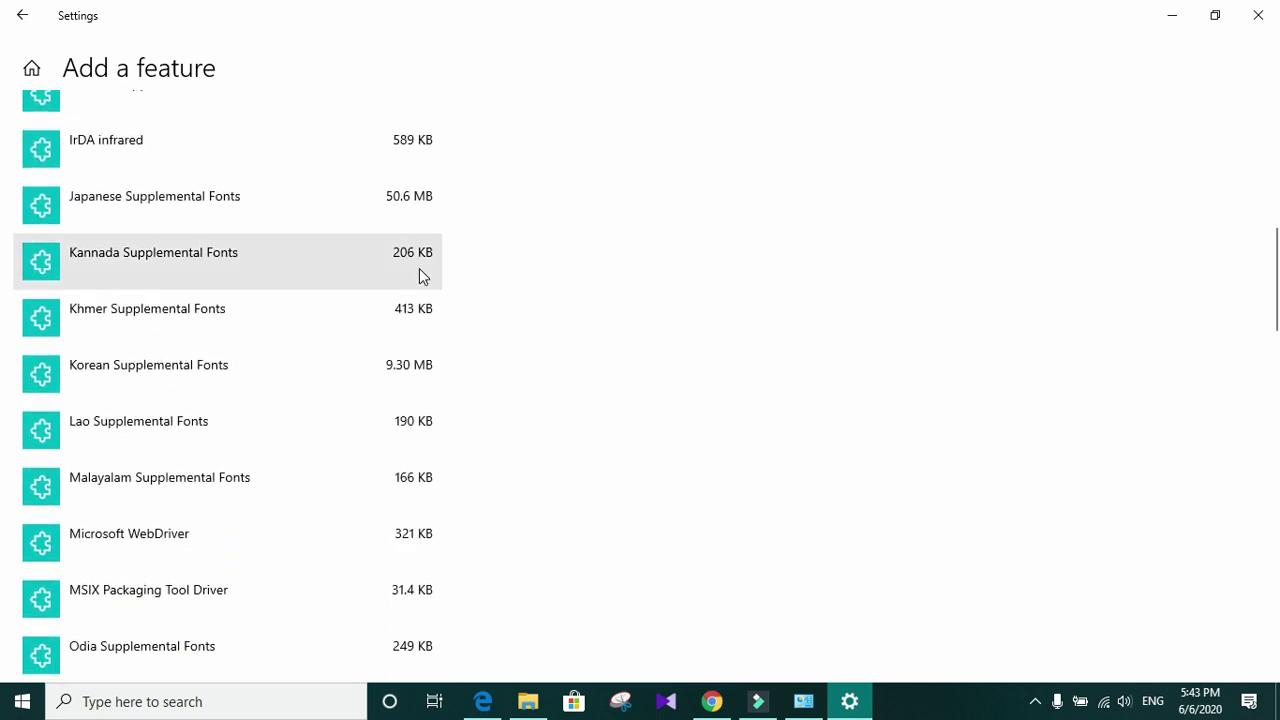
scroll(431, 343, down, 3)
scroll(431, 350, down, 8)
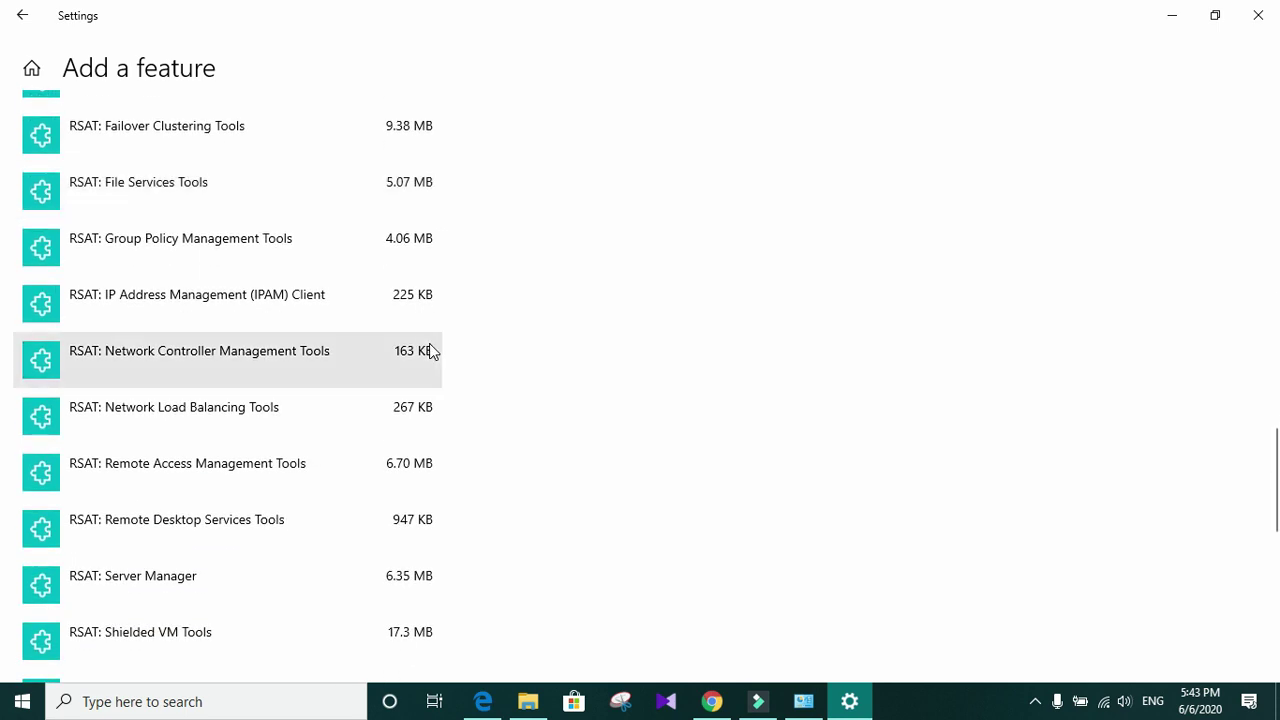
scroll(418, 425, down, 3)
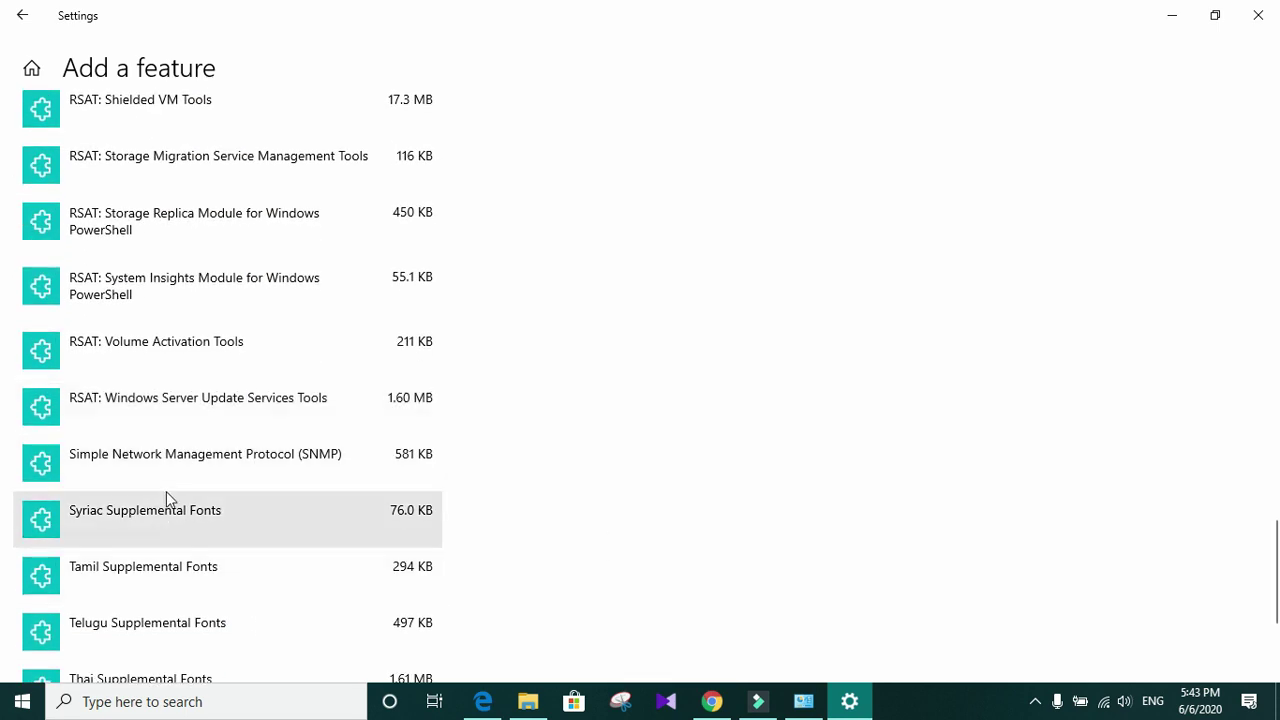
click(184, 456)
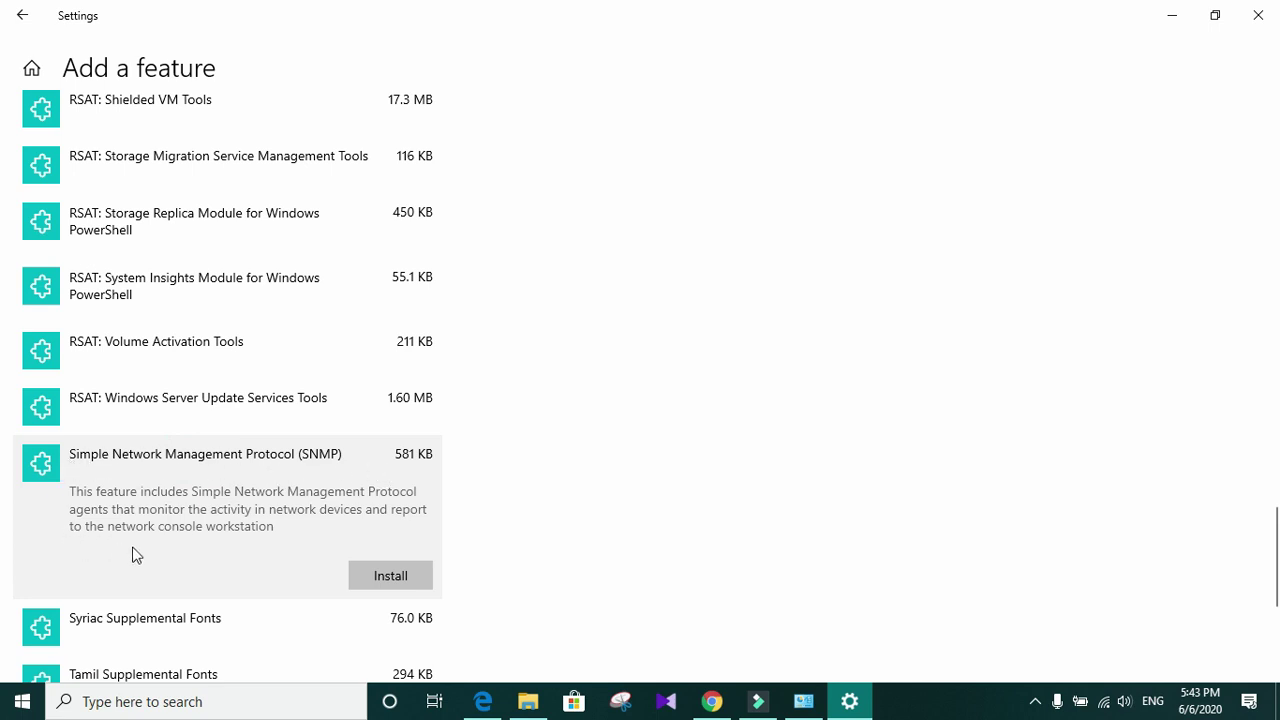
click(373, 578)
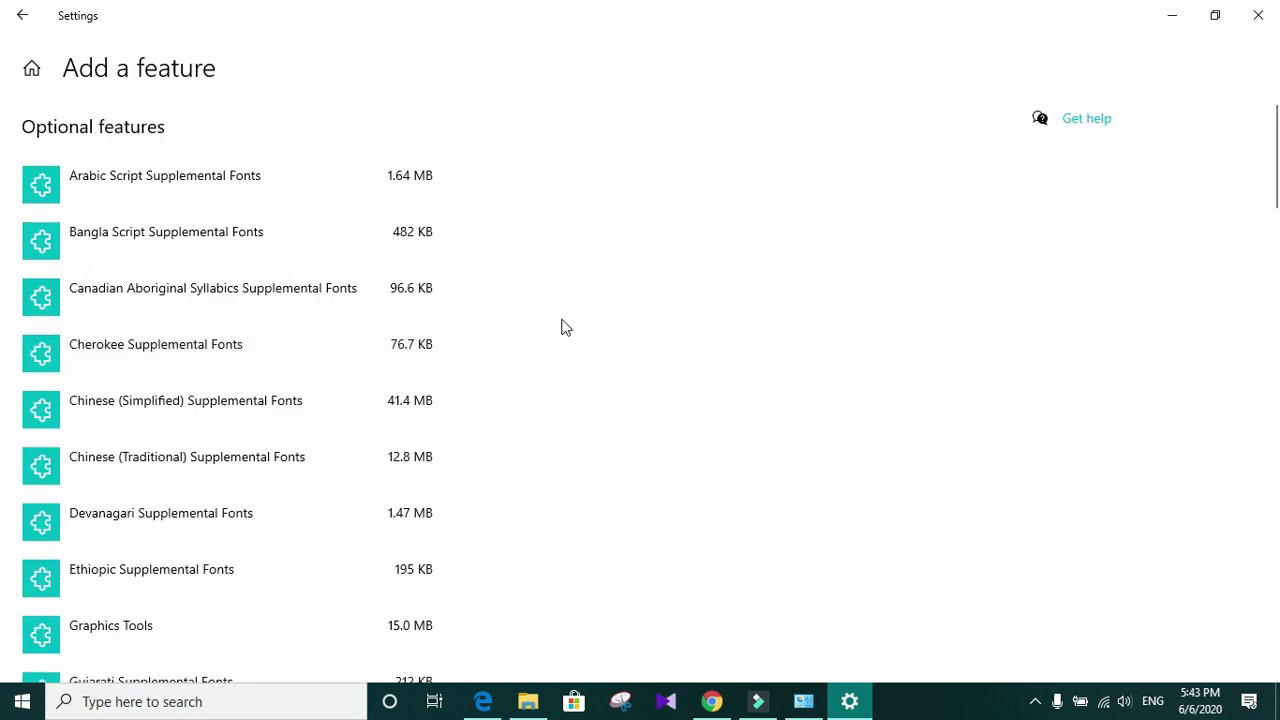
Step: Open the optional feature history and expand the failed SNMP install to see its error
click(20, 17)
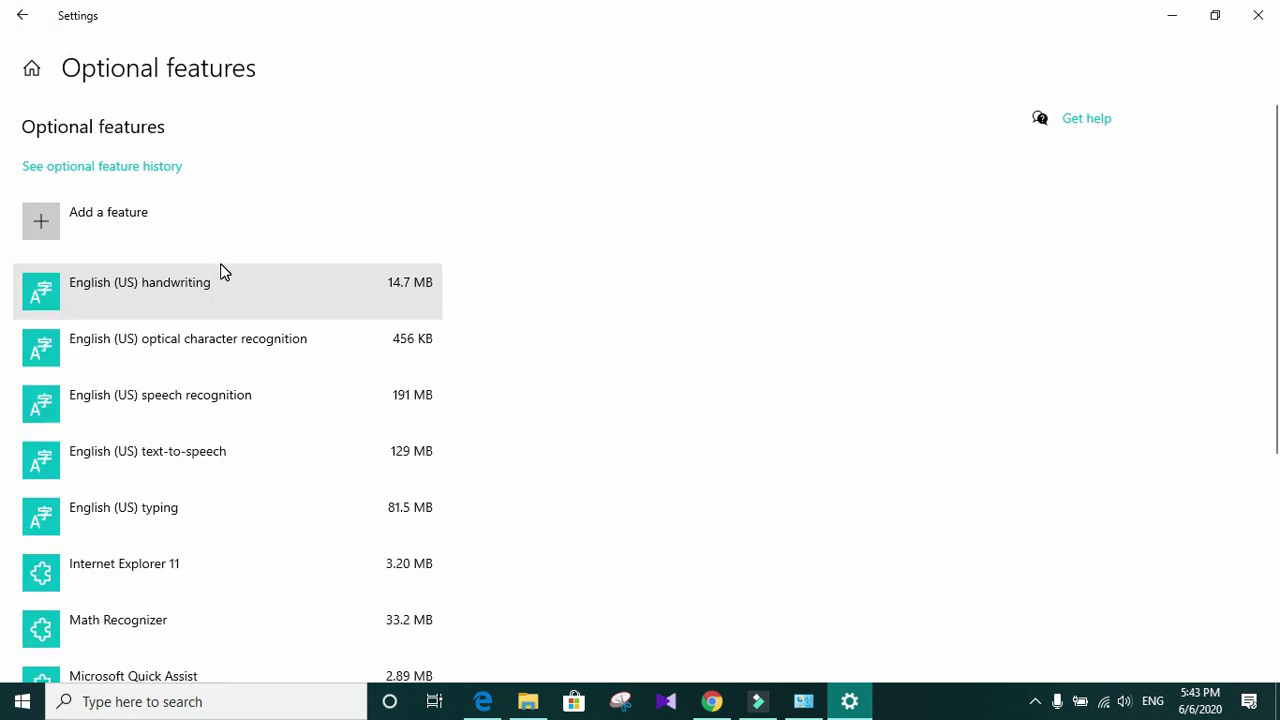
scroll(590, 316, down, 4)
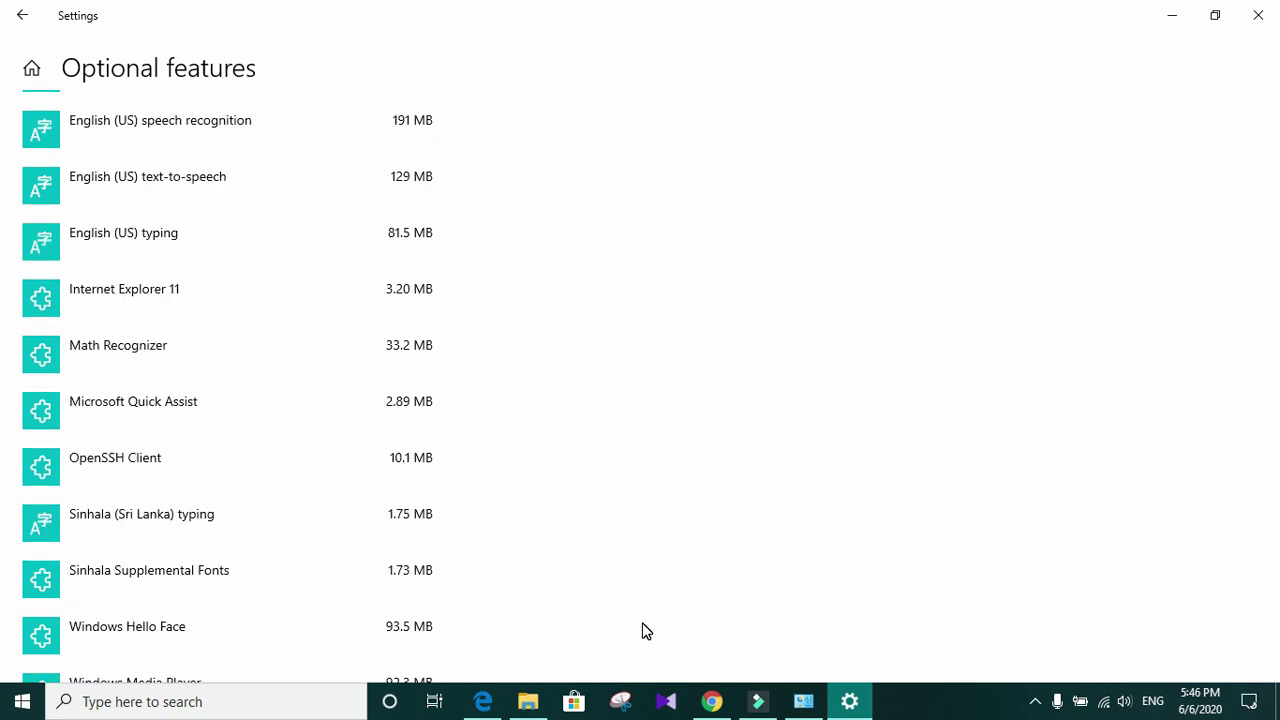
scroll(163, 346, down, 2)
scroll(206, 463, up, 4)
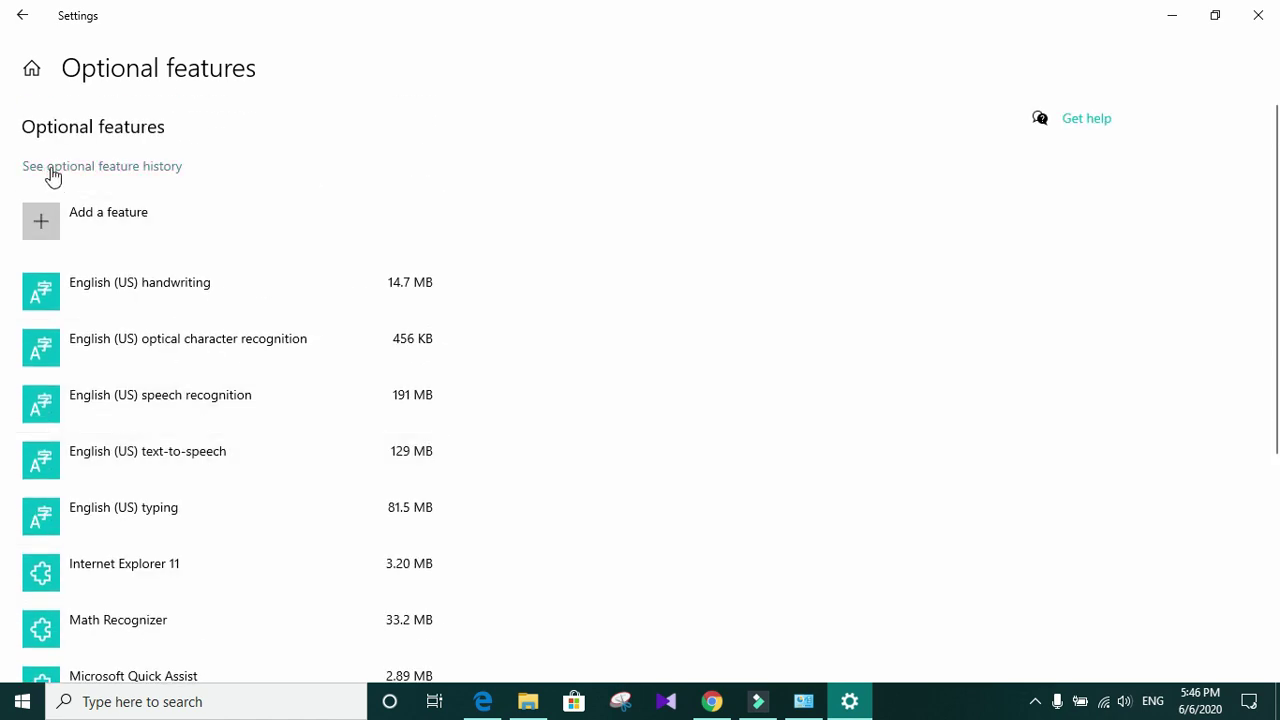
click(61, 169)
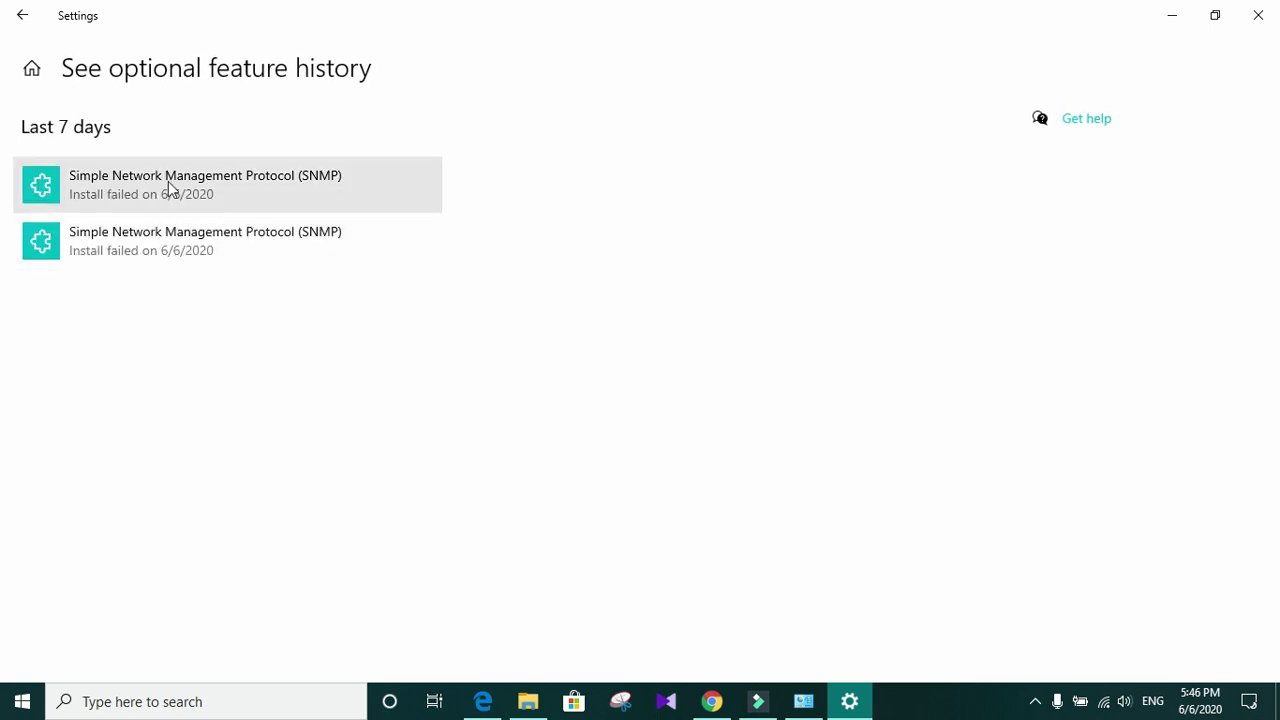
click(226, 180)
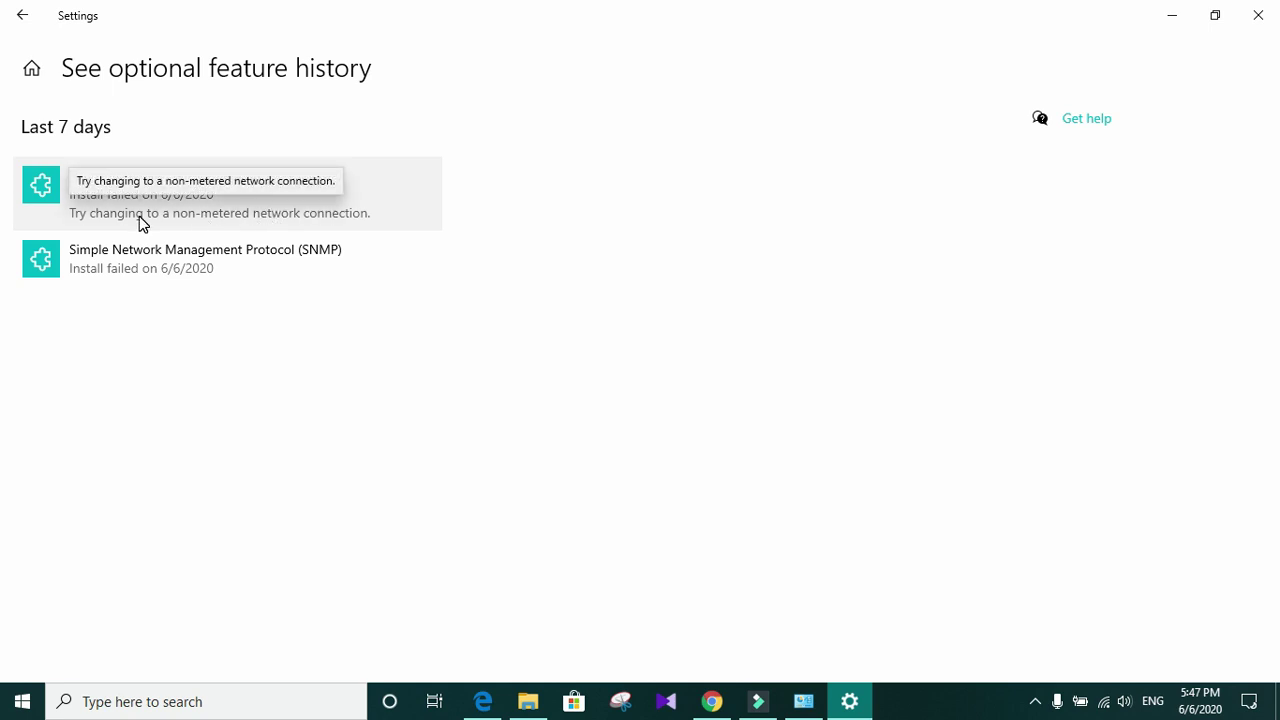
Step: Turn off metered connection for the SLT-4G-B714 Wi-Fi network, then close Settings
click(20, 16)
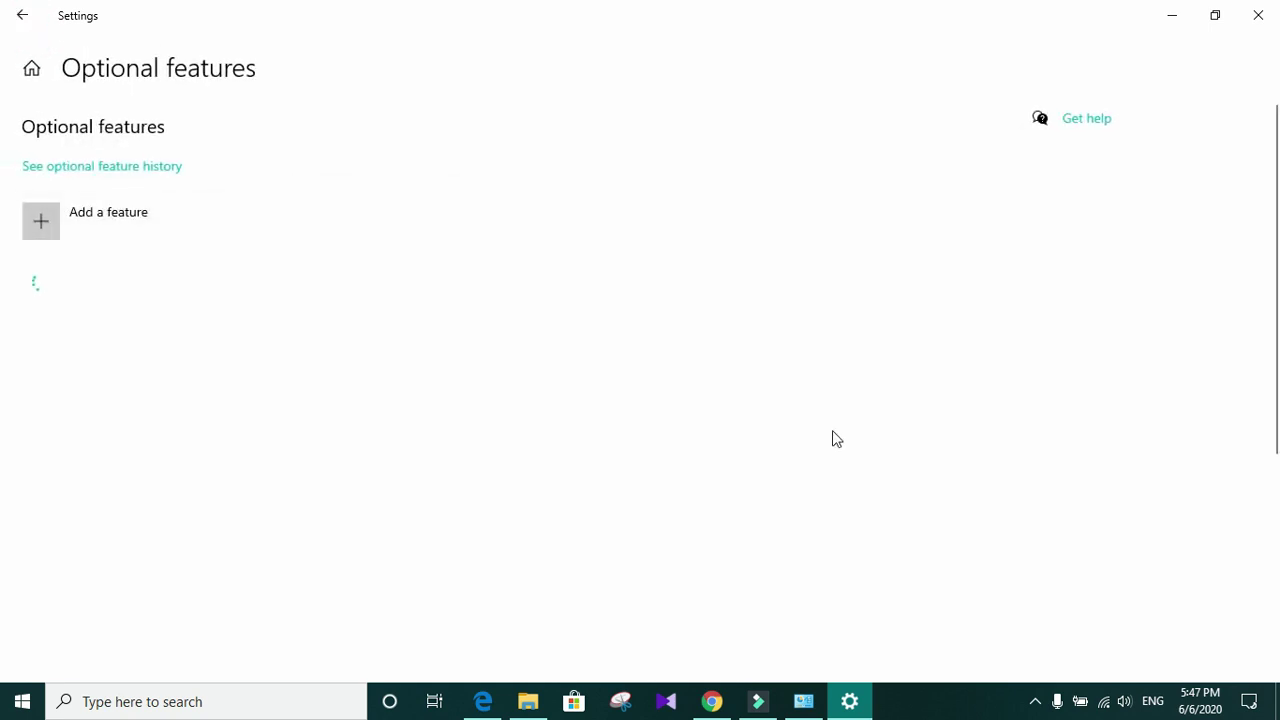
click(1100, 701)
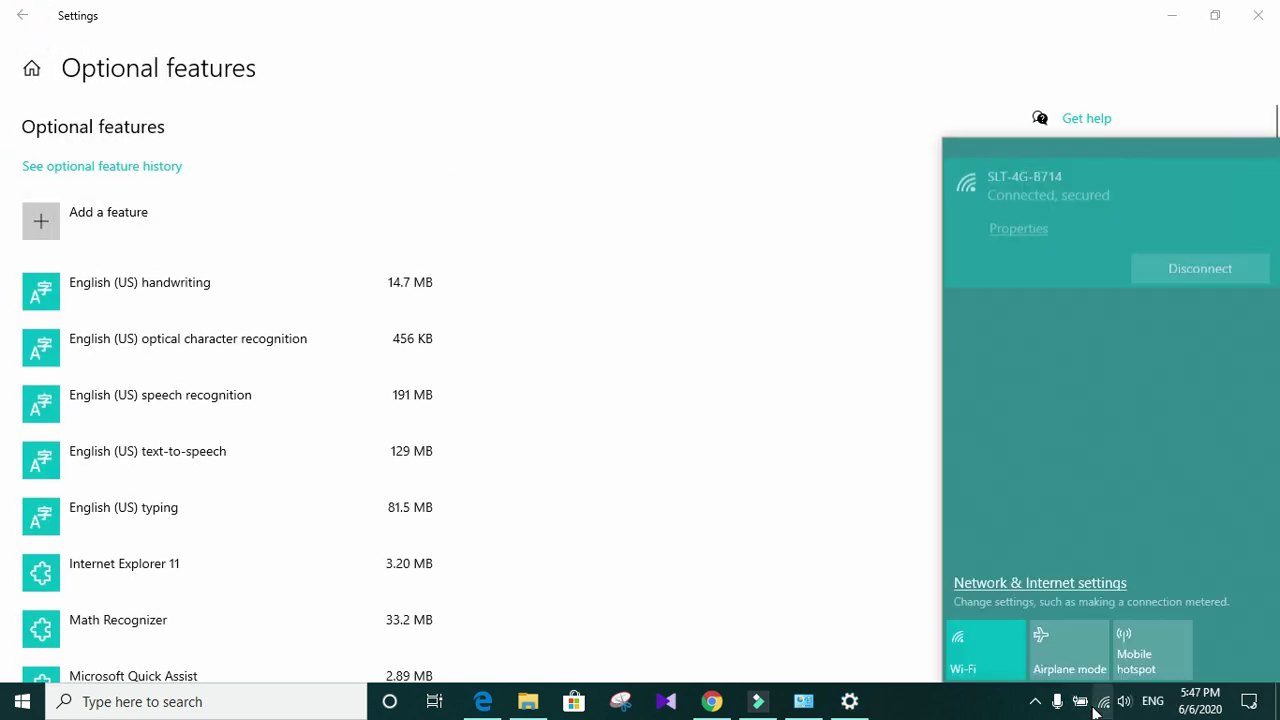
click(1005, 224)
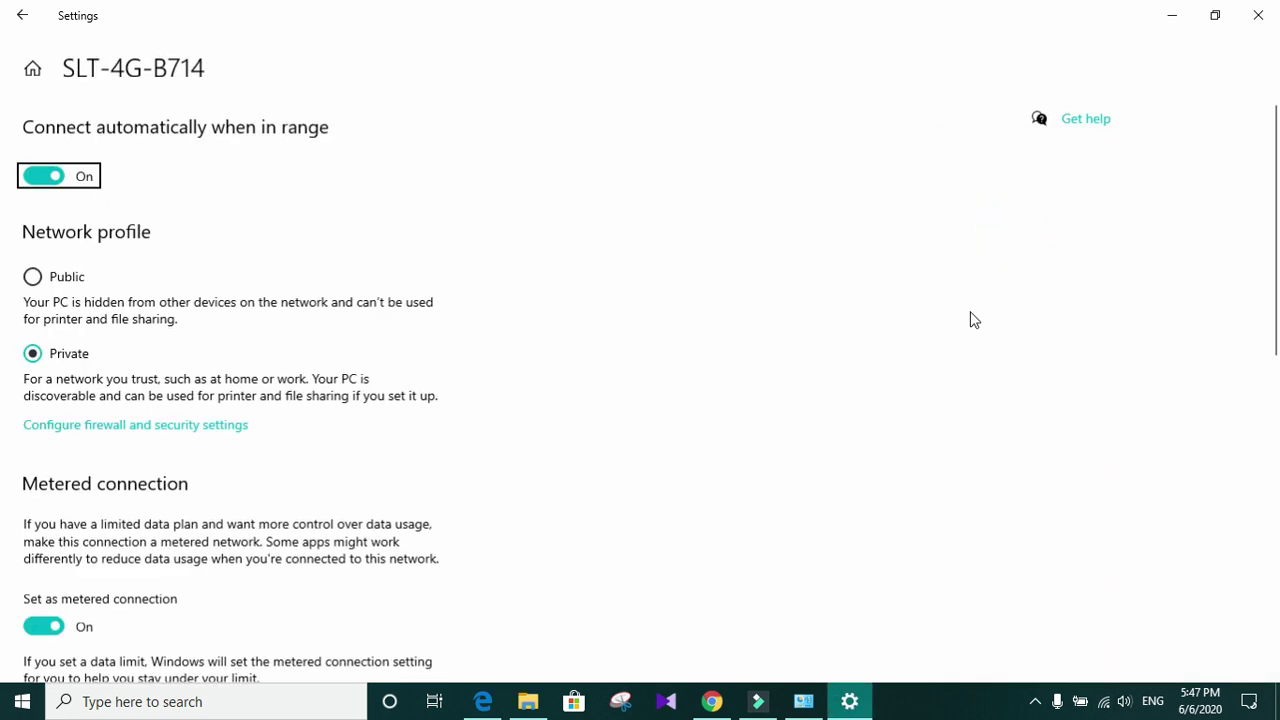
scroll(180, 251, down, 1)
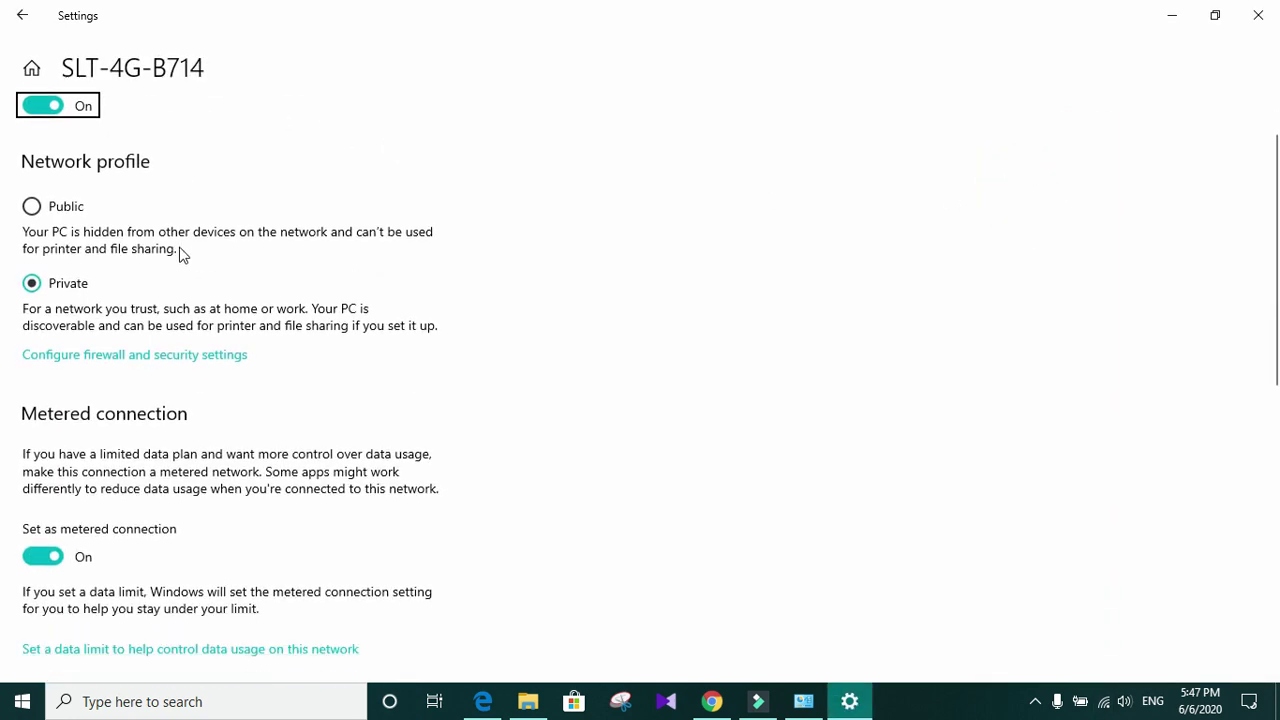
click(57, 541)
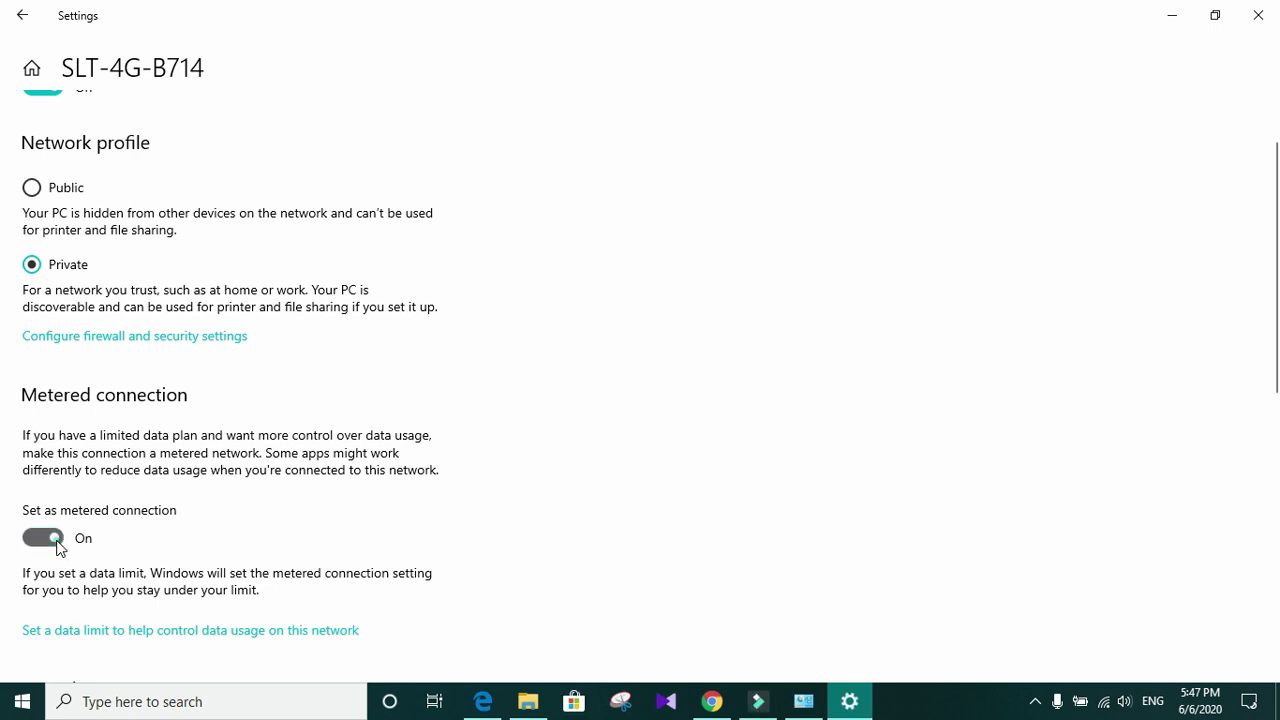
click(1258, 16)
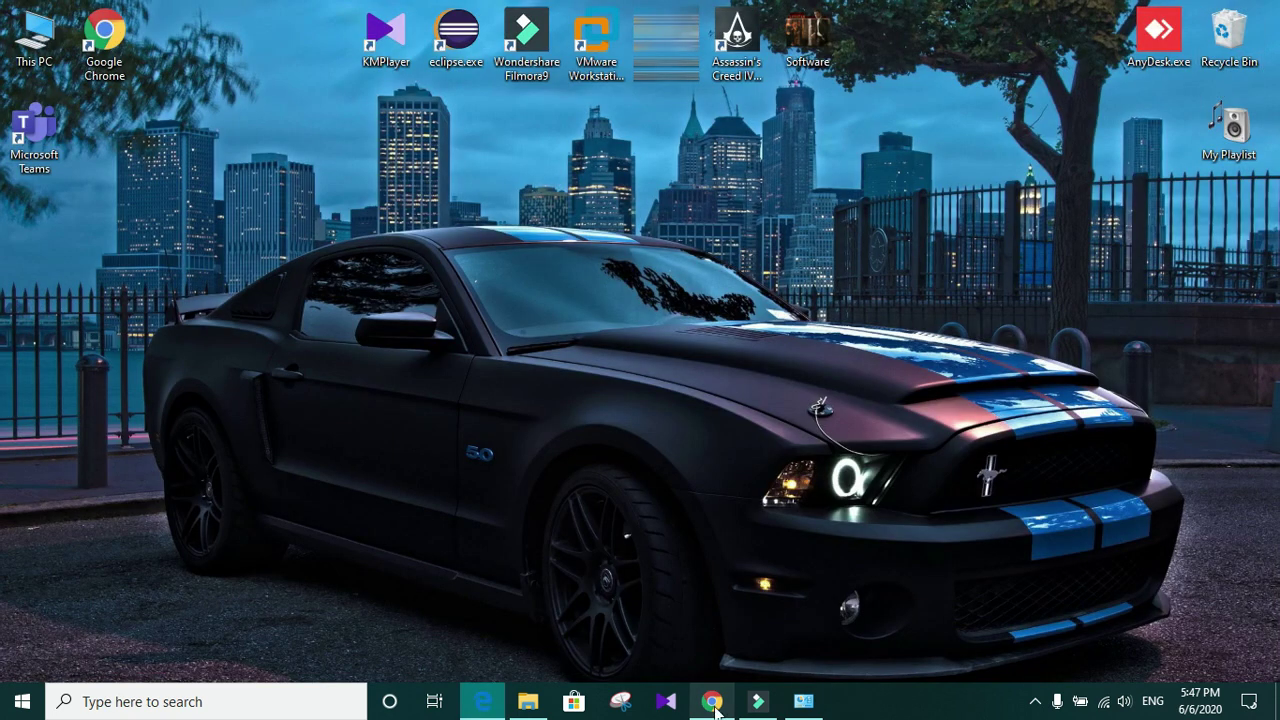
Step: Reopen Apps & features and go to Optional features > Add a feature
click(8, 704)
right_click(5, 706)
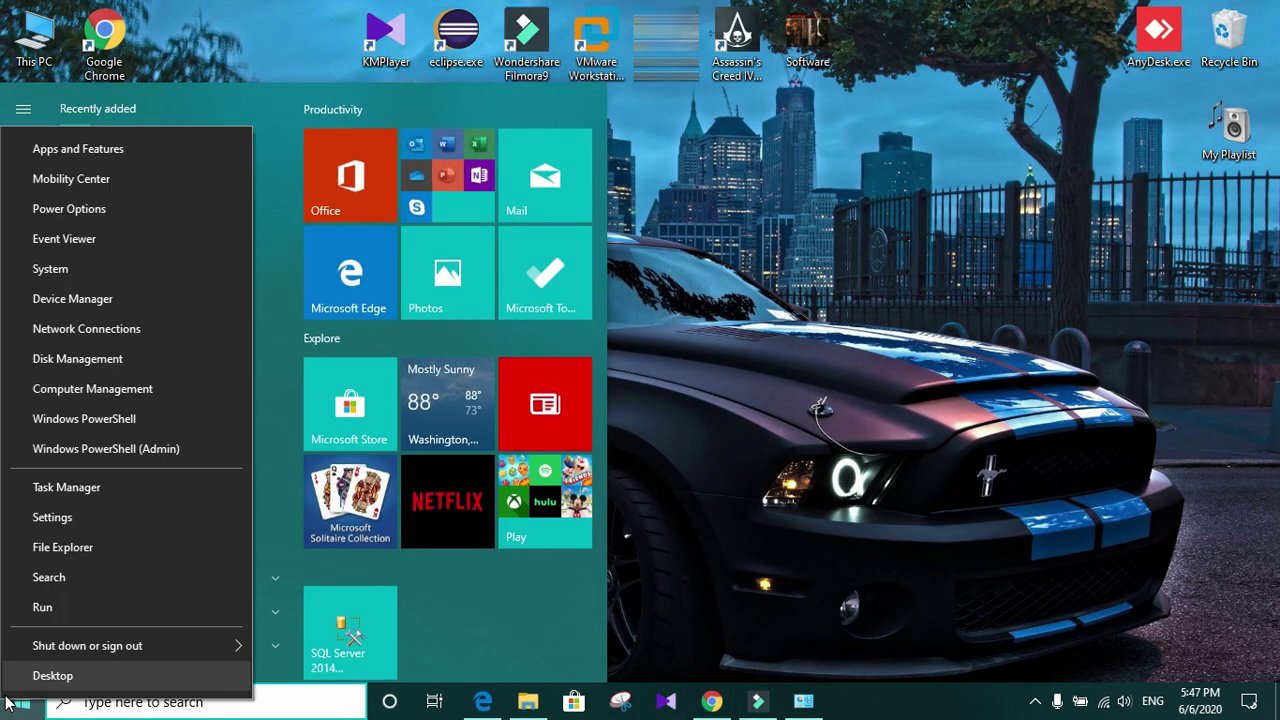
click(68, 152)
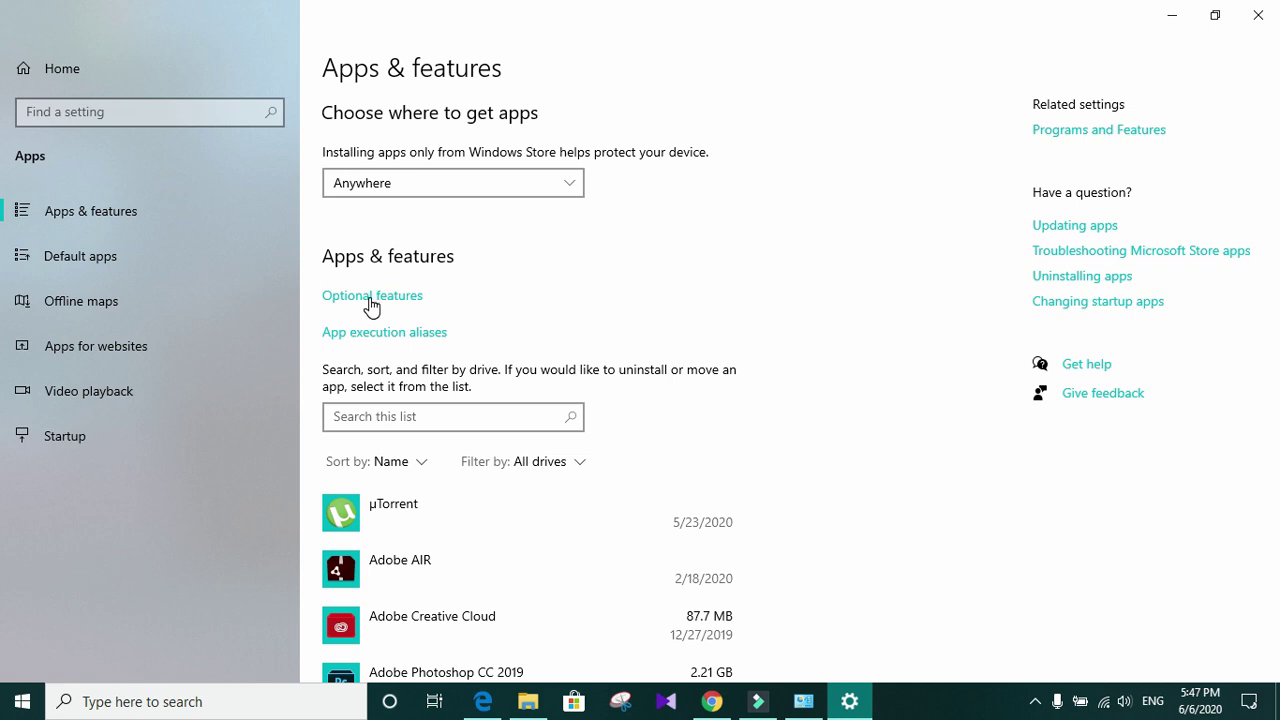
click(371, 300)
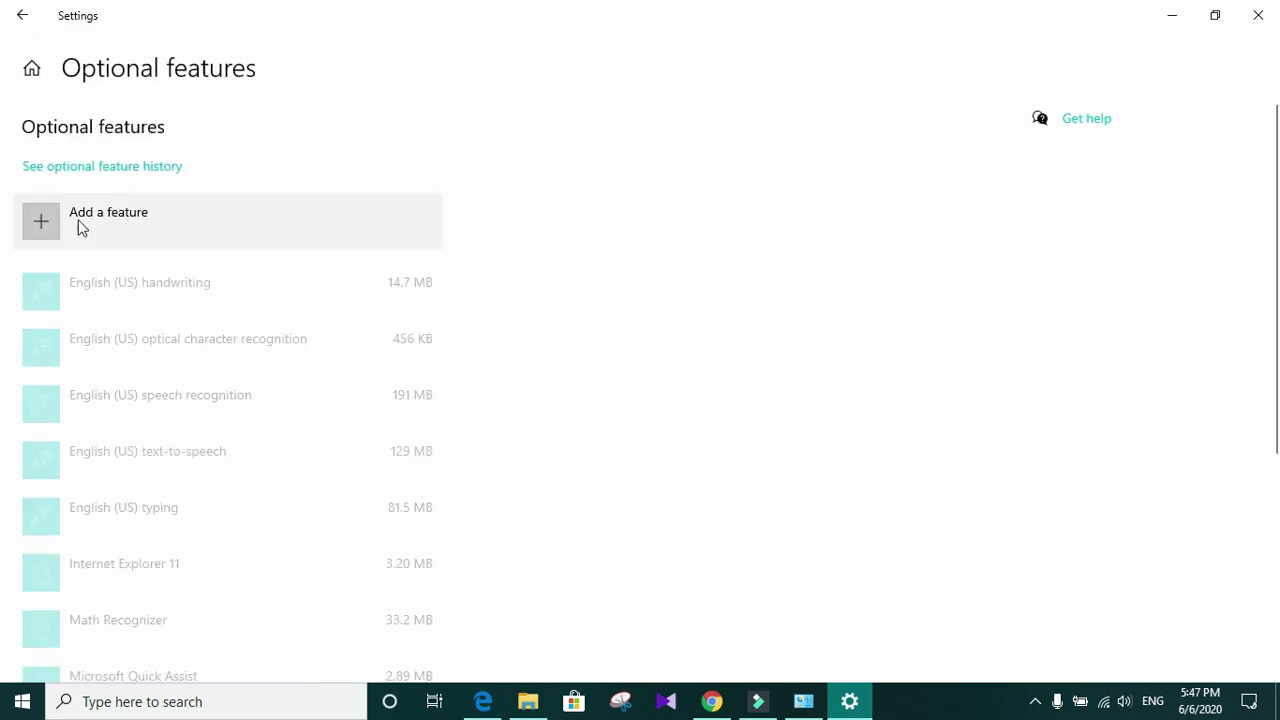
click(101, 222)
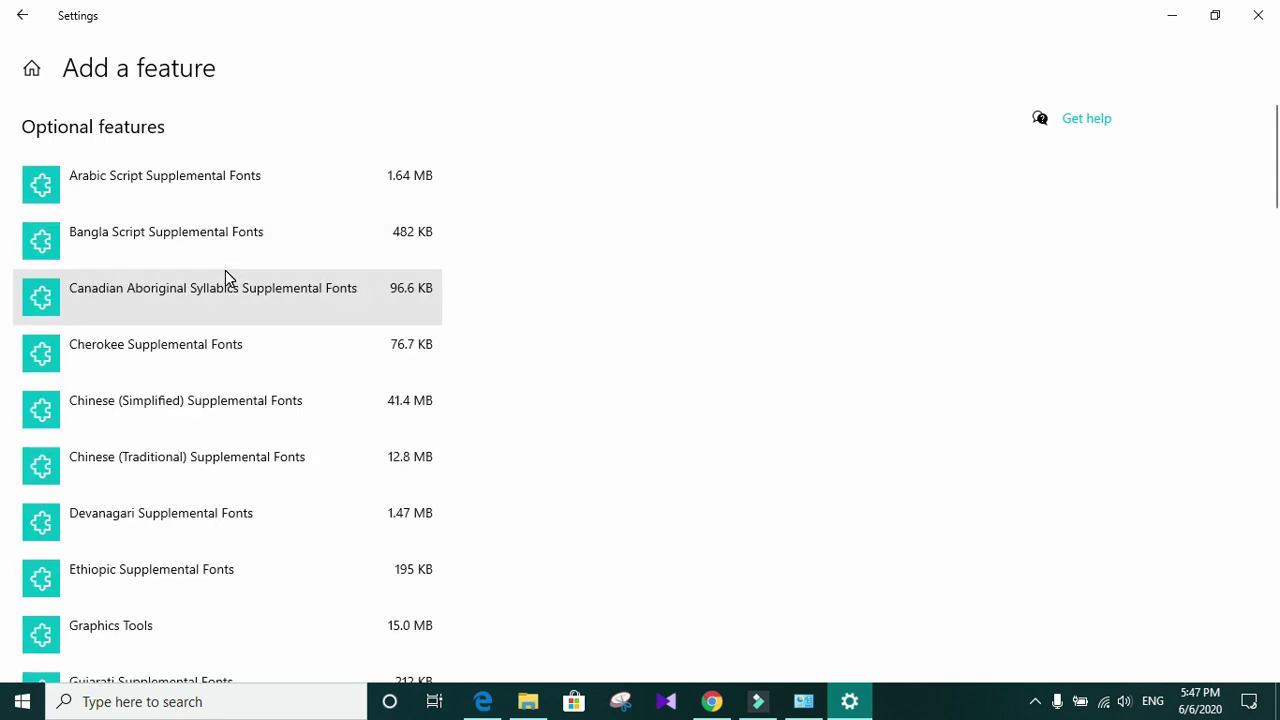
Step: Find Simple Network Management Protocol (SNMP) in the list and install it
scroll(223, 349, down, 5)
scroll(223, 350, down, 8)
scroll(224, 352, down, 7)
scroll(223, 357, down, 7)
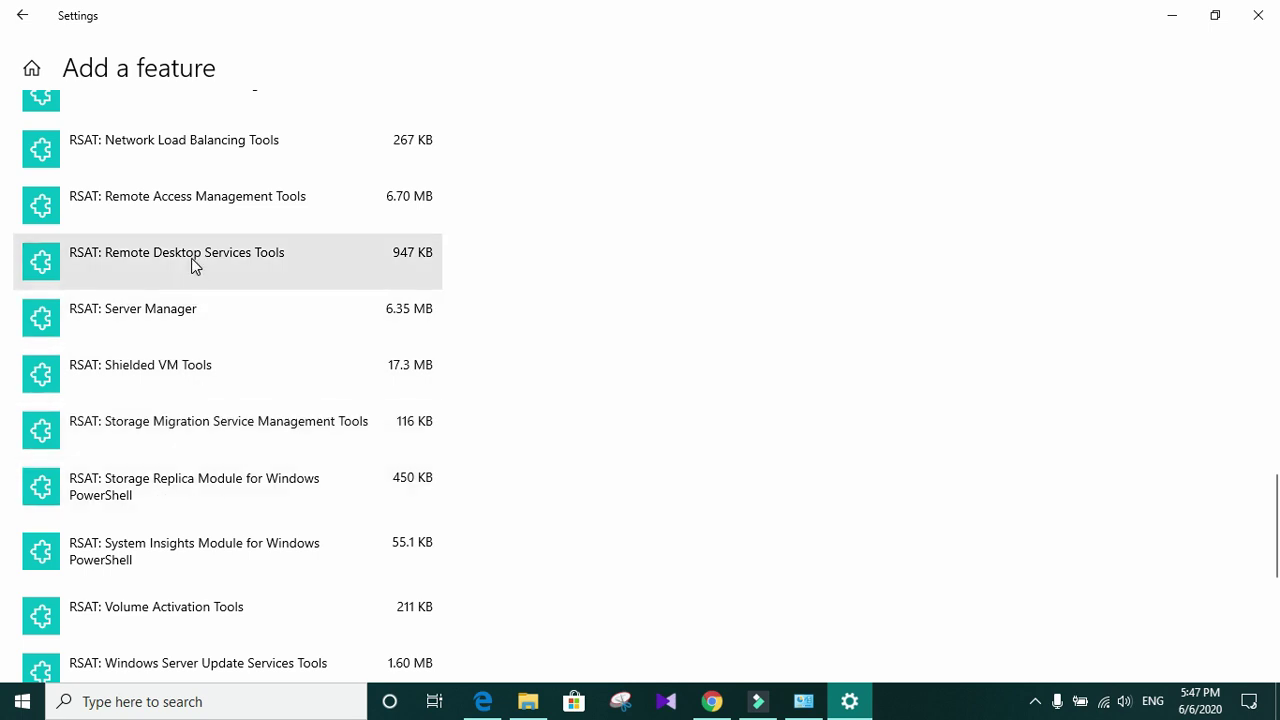
scroll(175, 450, down, 2)
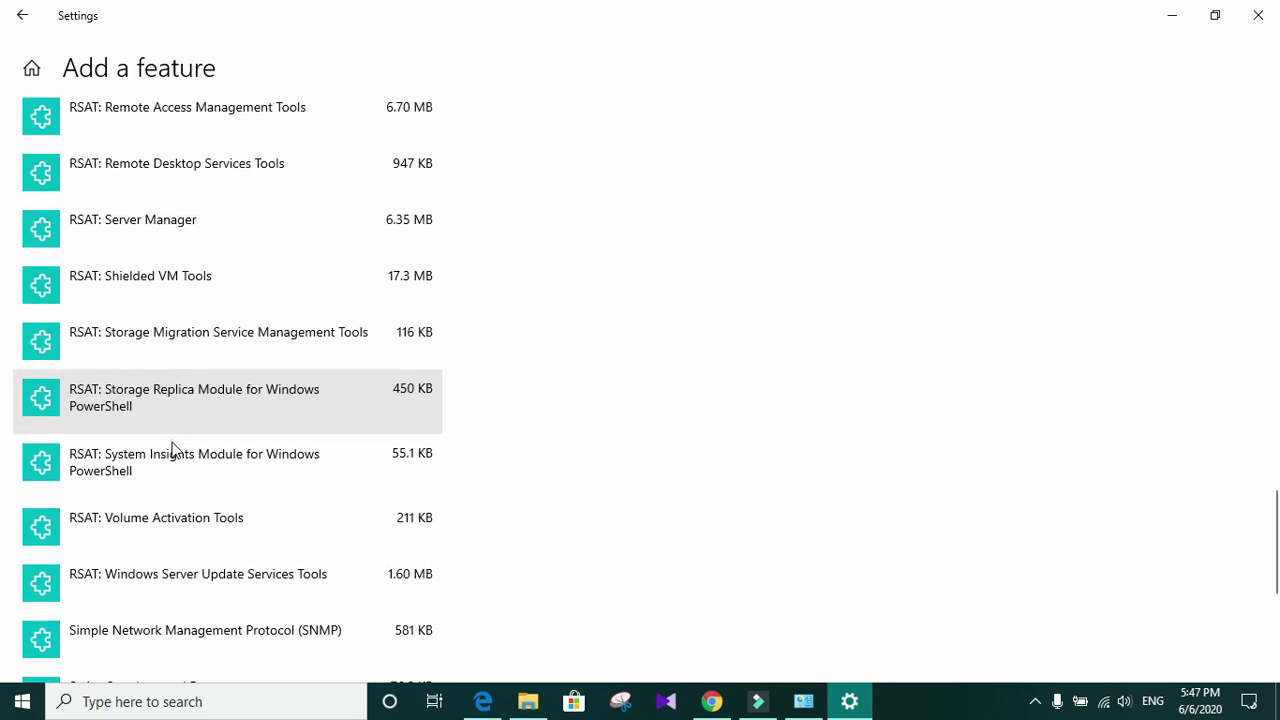
scroll(190, 450, down, 2)
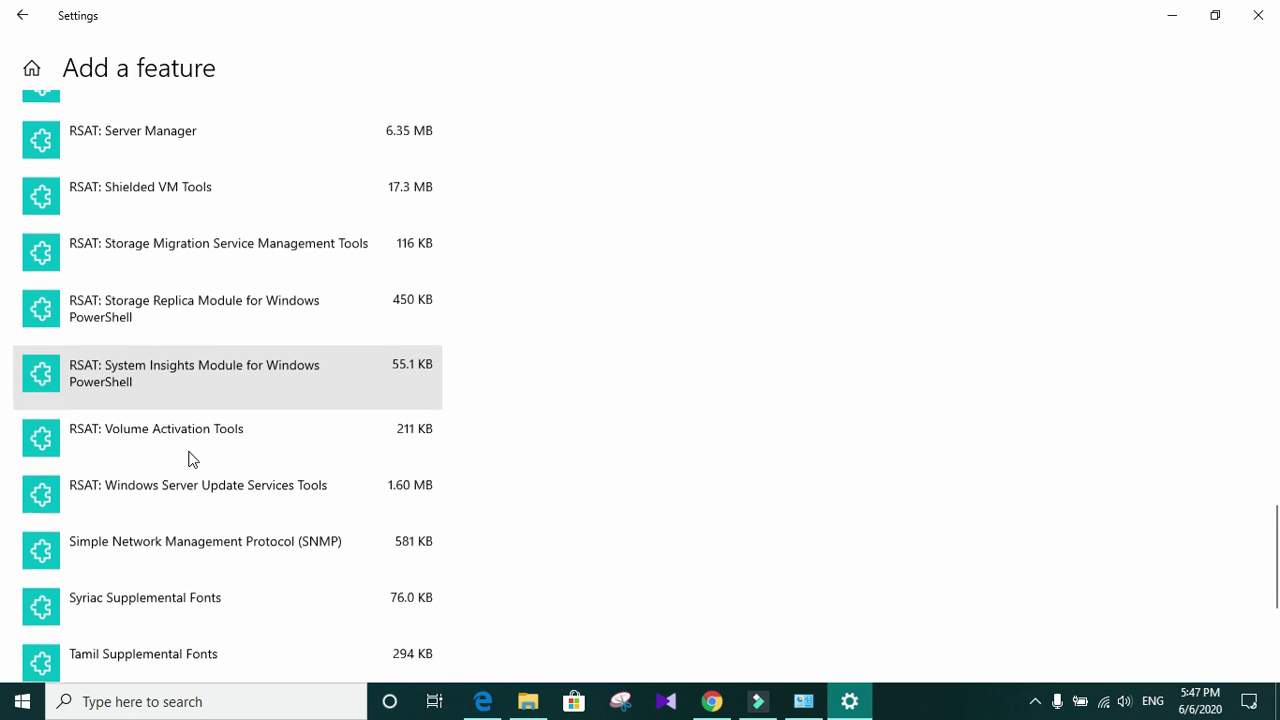
click(163, 534)
scroll(423, 537, down, 4)
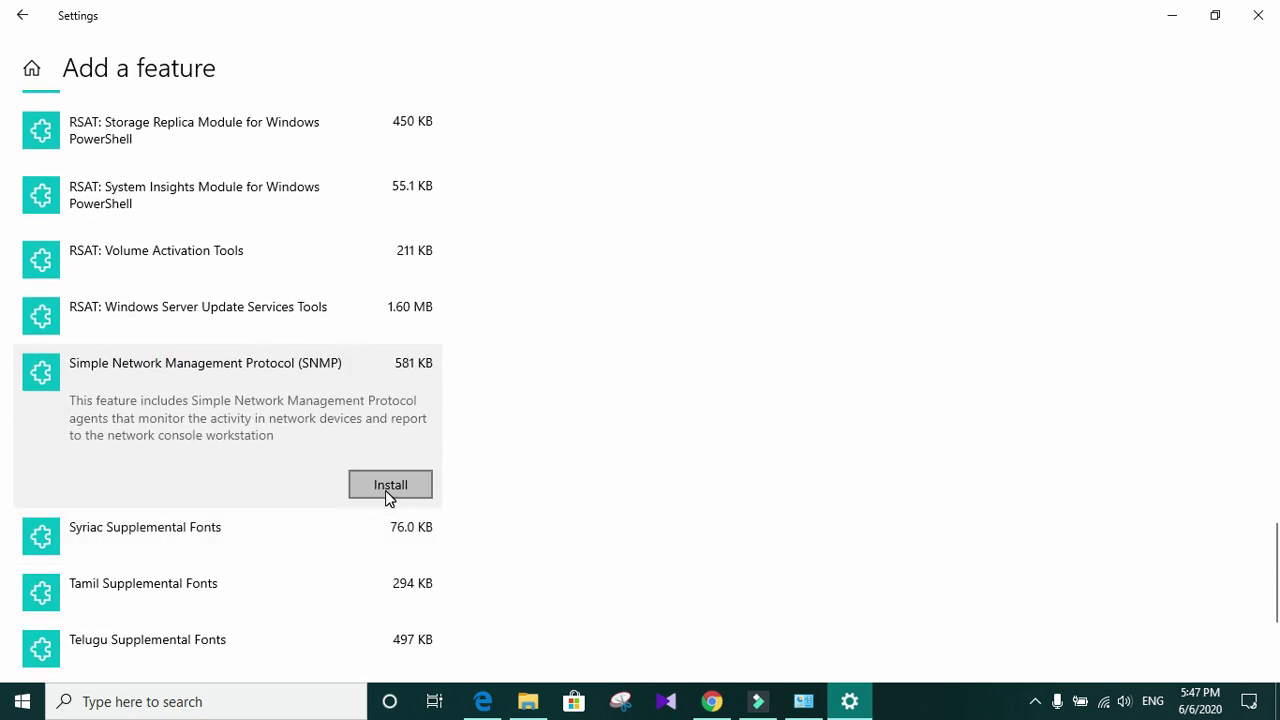
click(386, 493)
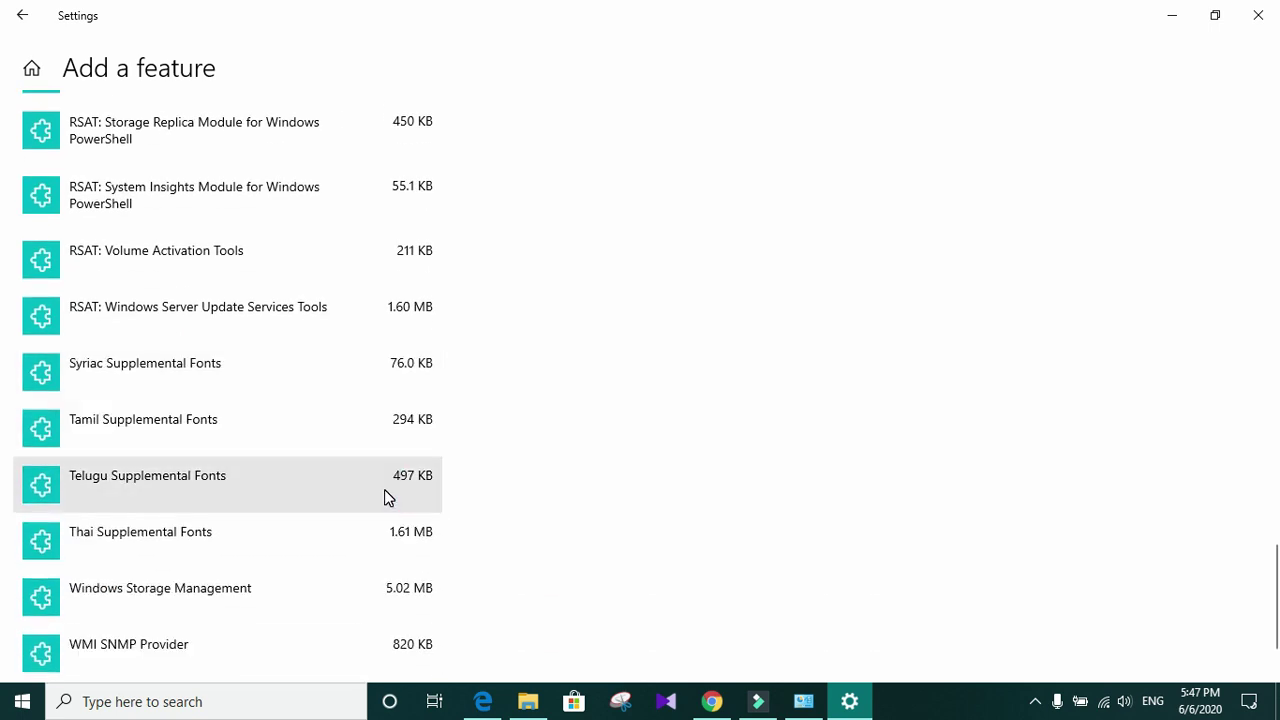
Step: Confirm SNMP finished installing (2.15 MB) in Optional features, then close Settings
scroll(260, 330, up, 9)
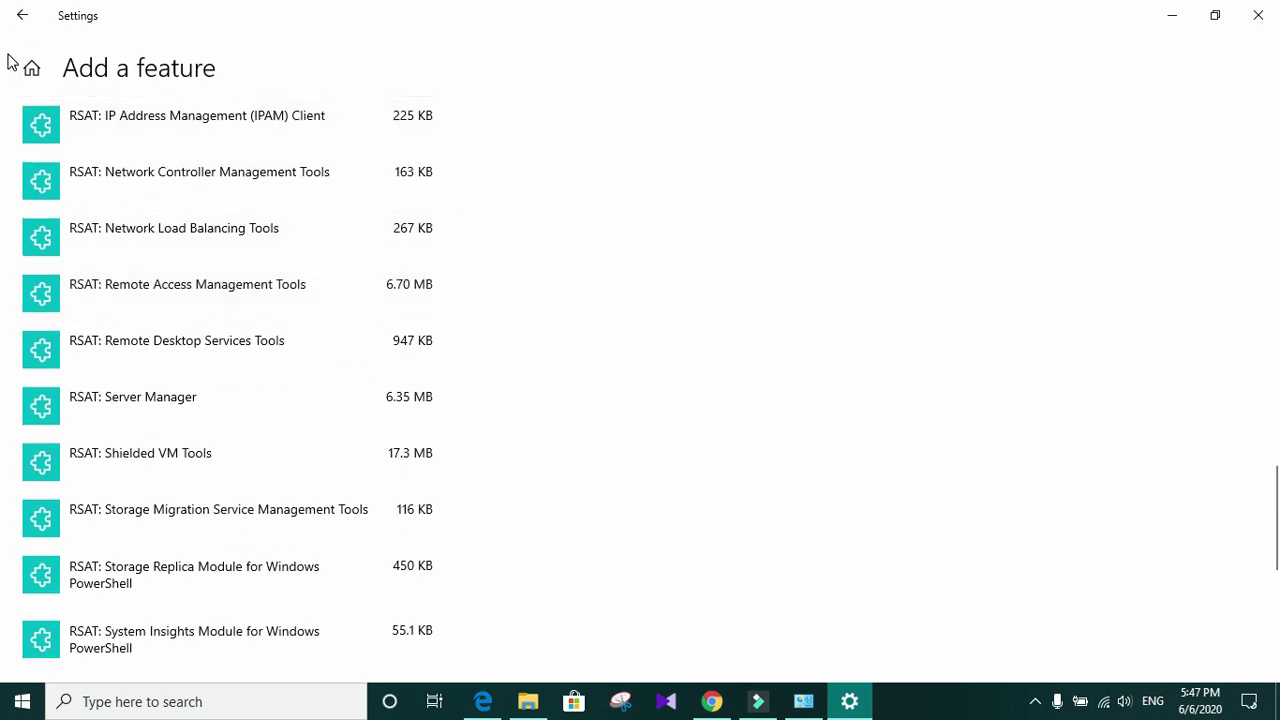
click(20, 16)
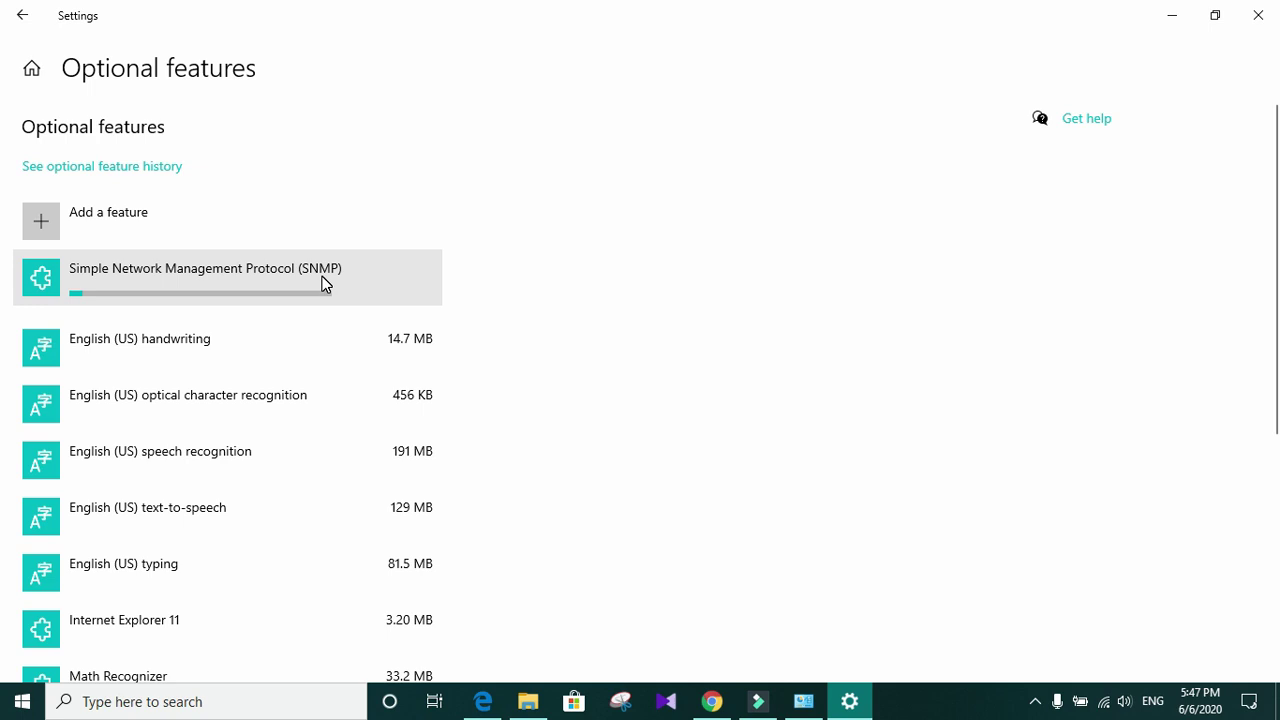
click(234, 271)
click(389, 337)
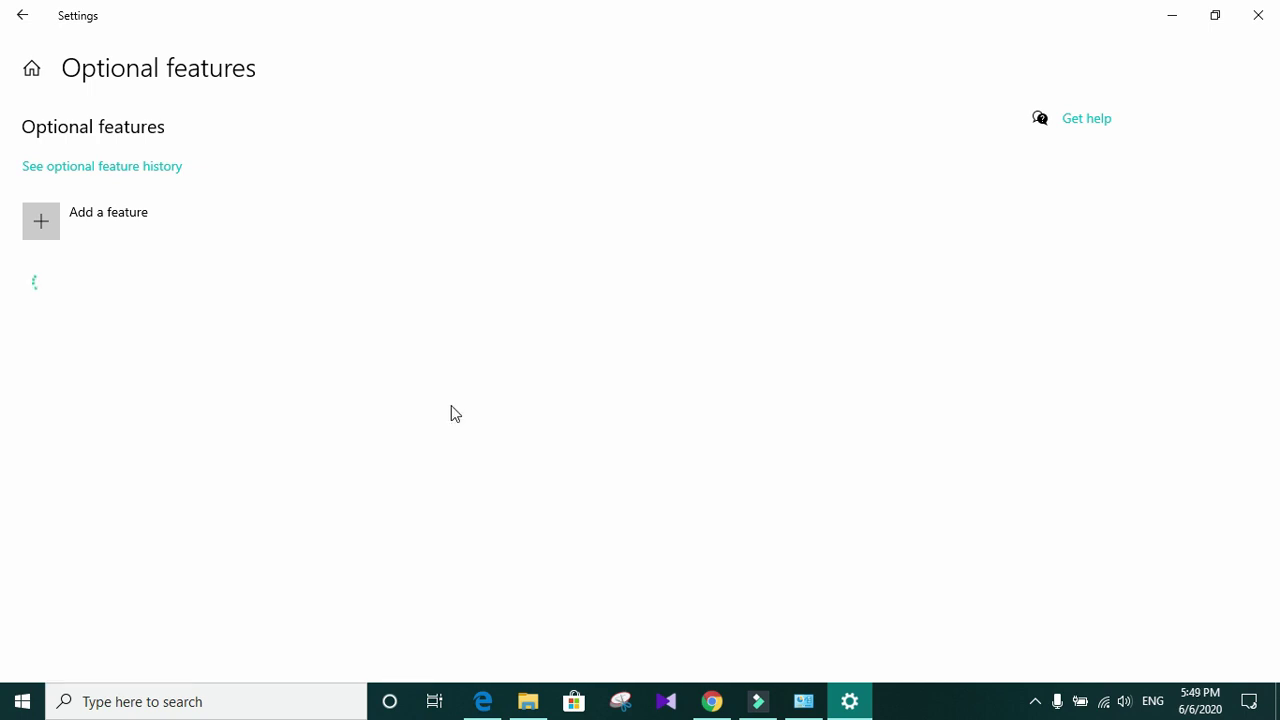
scroll(410, 430, down, 5)
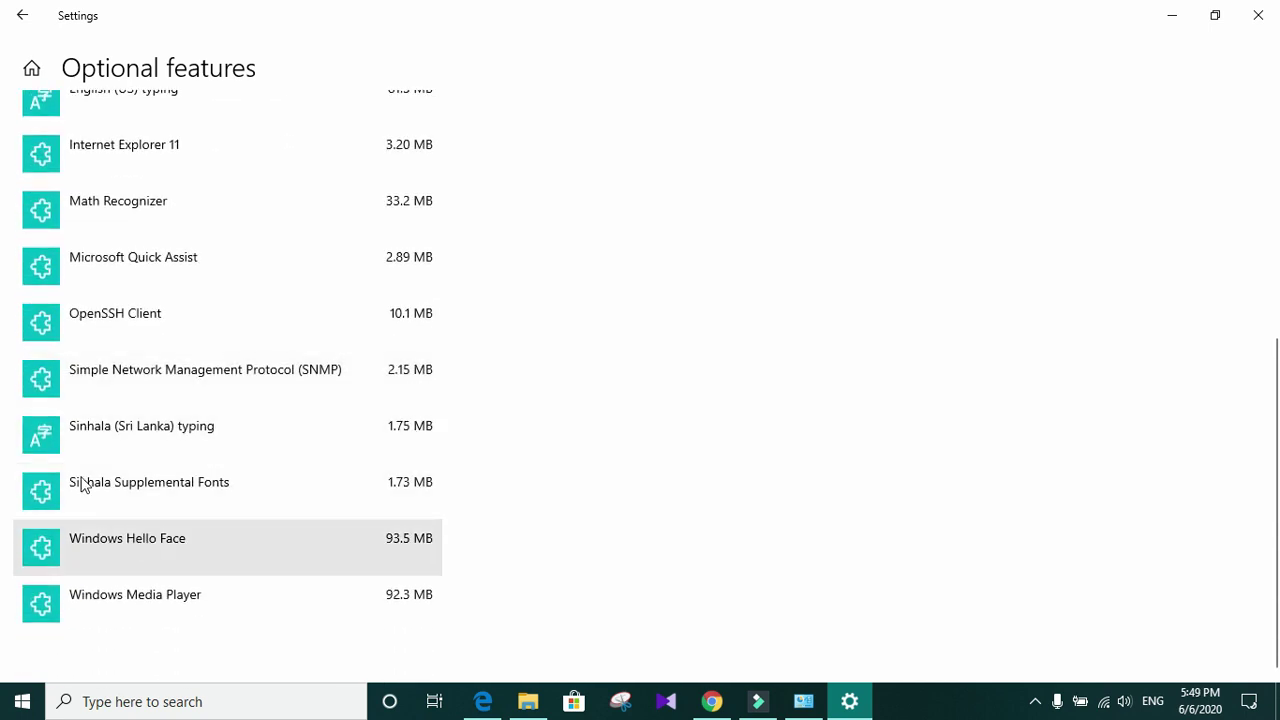
click(263, 377)
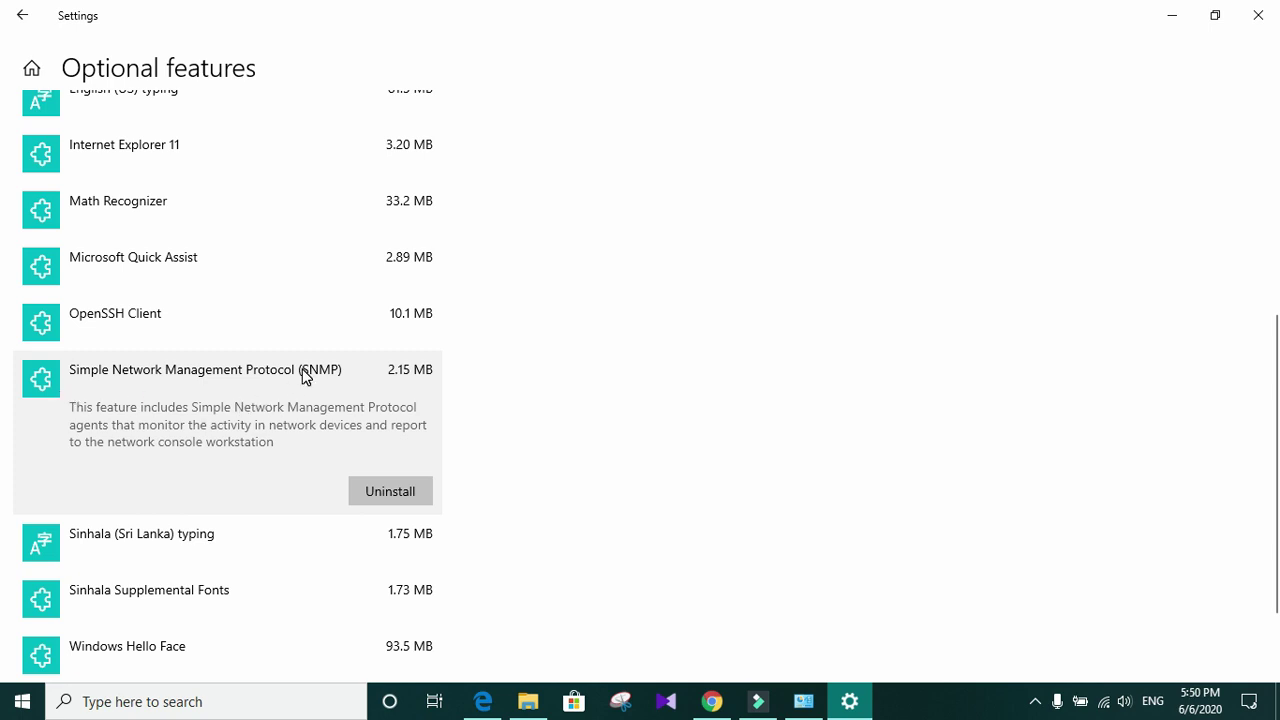
click(1266, 15)
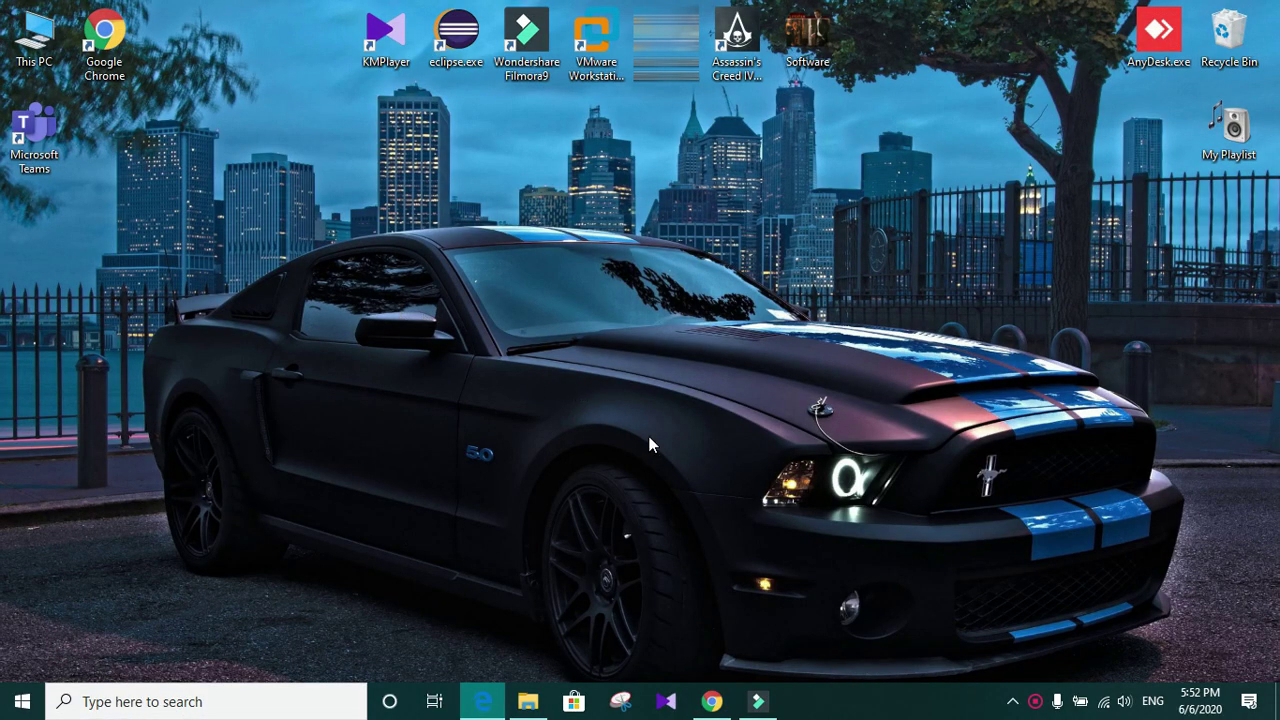
Step: Launch Run from Windows search and run services.msc to open the Services console
click(133, 711)
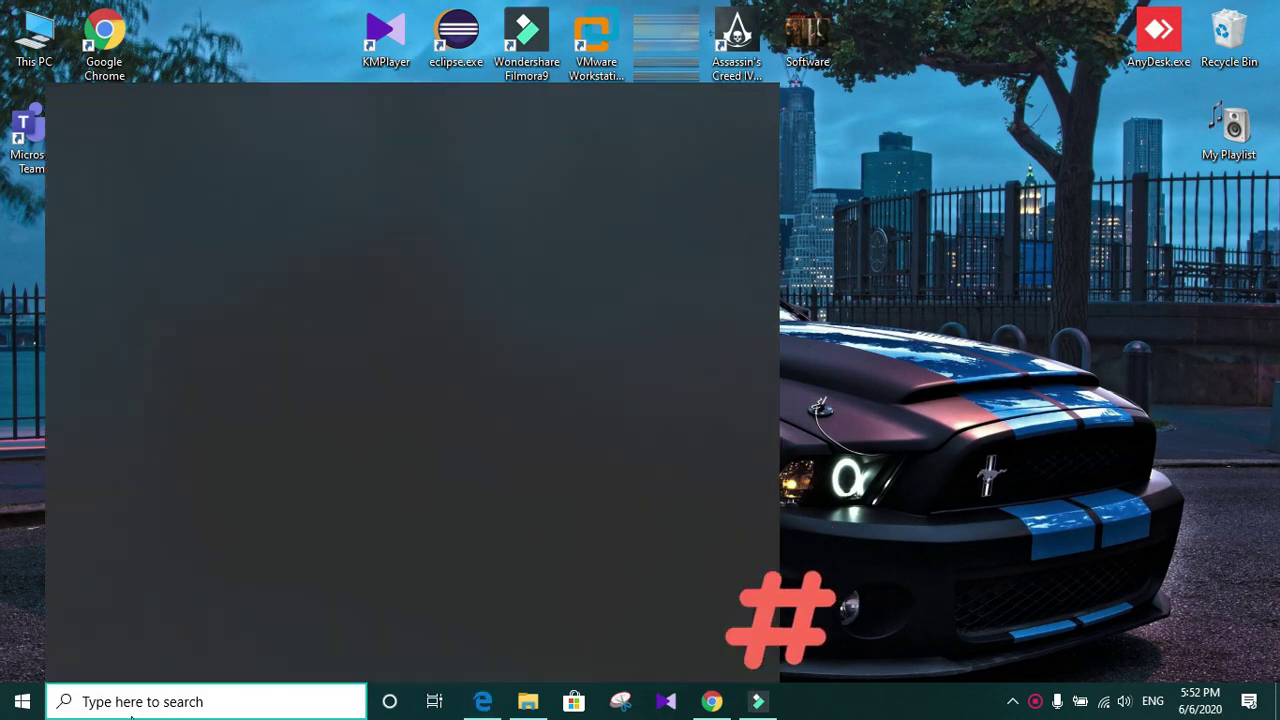
text(run)
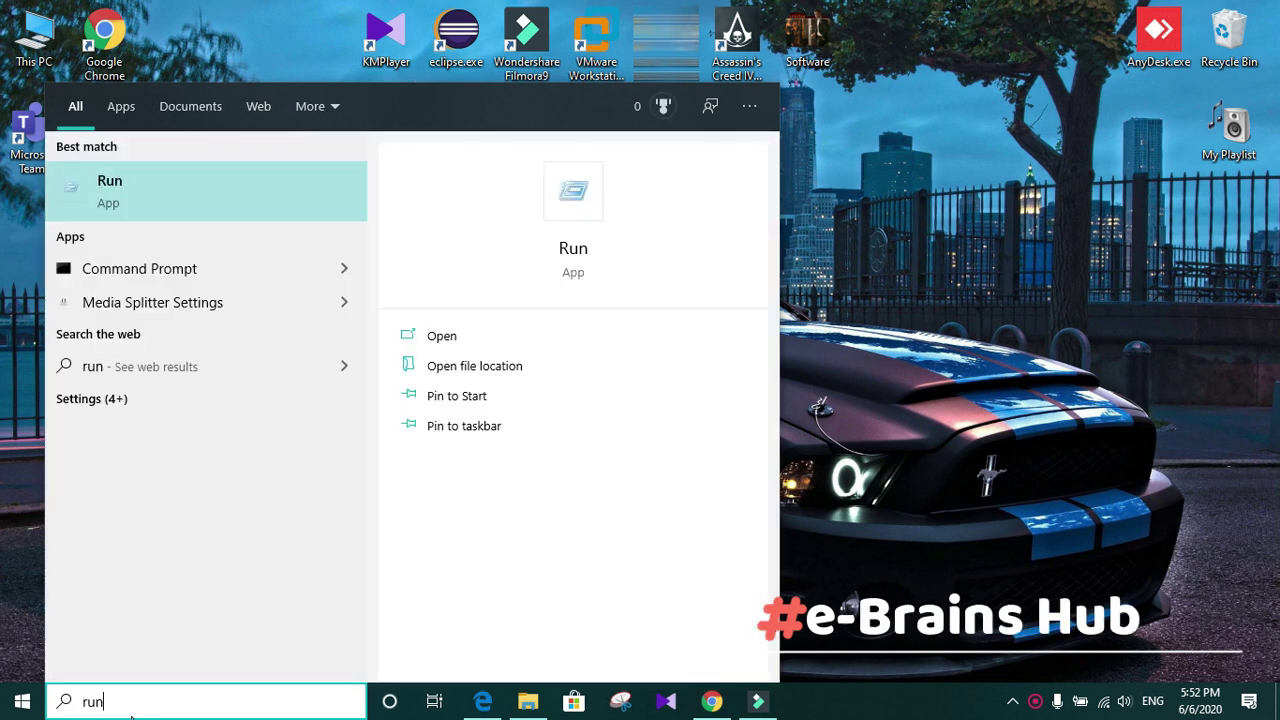
key(Return)
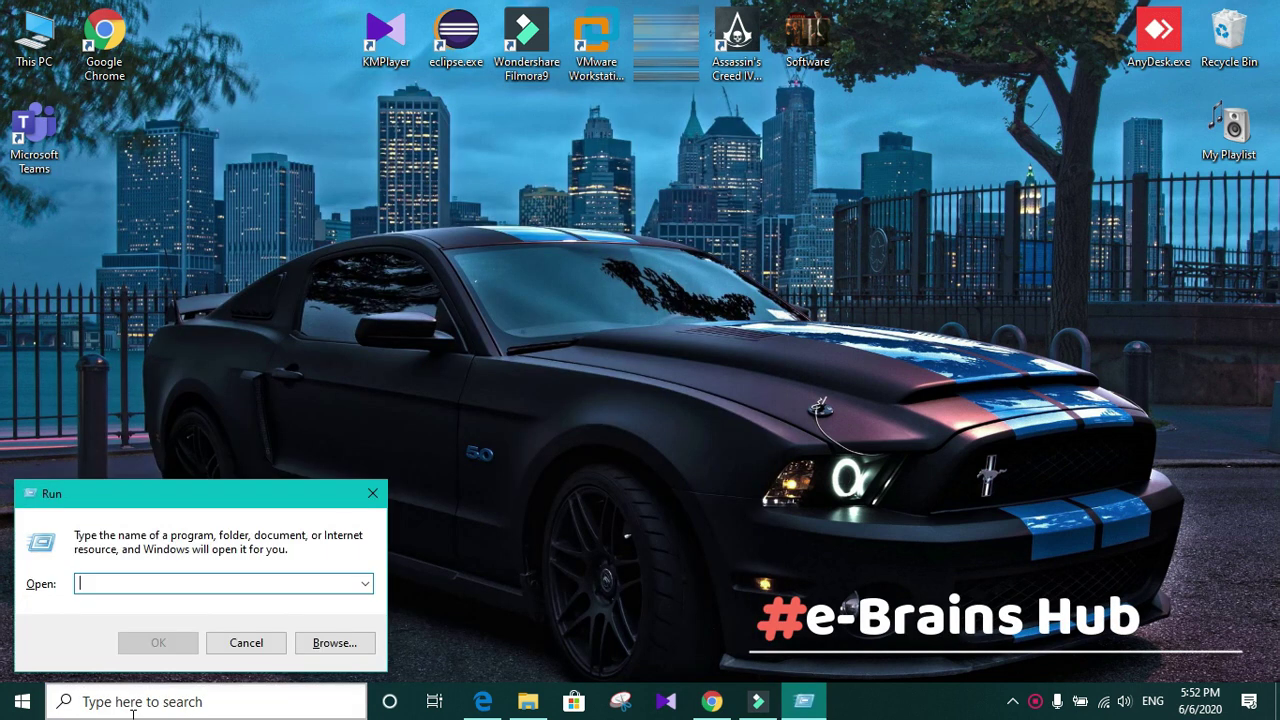
drag(128, 494, 514, 261)
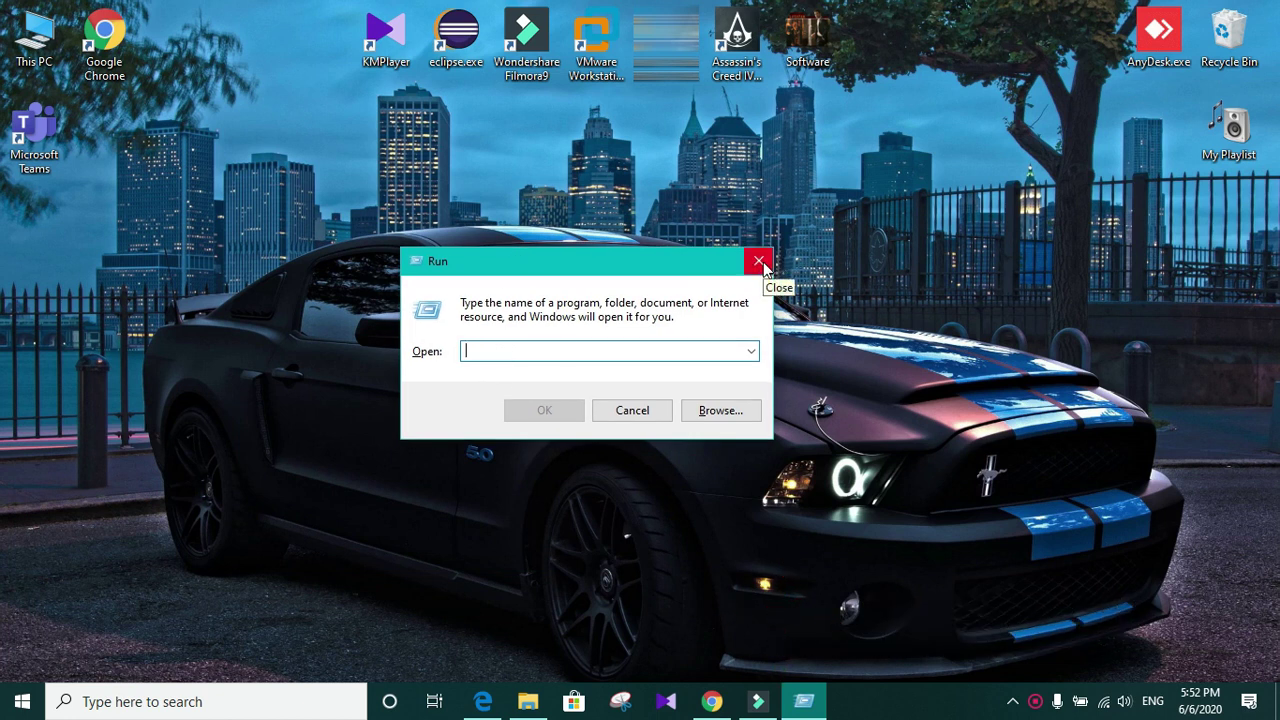
click(640, 352)
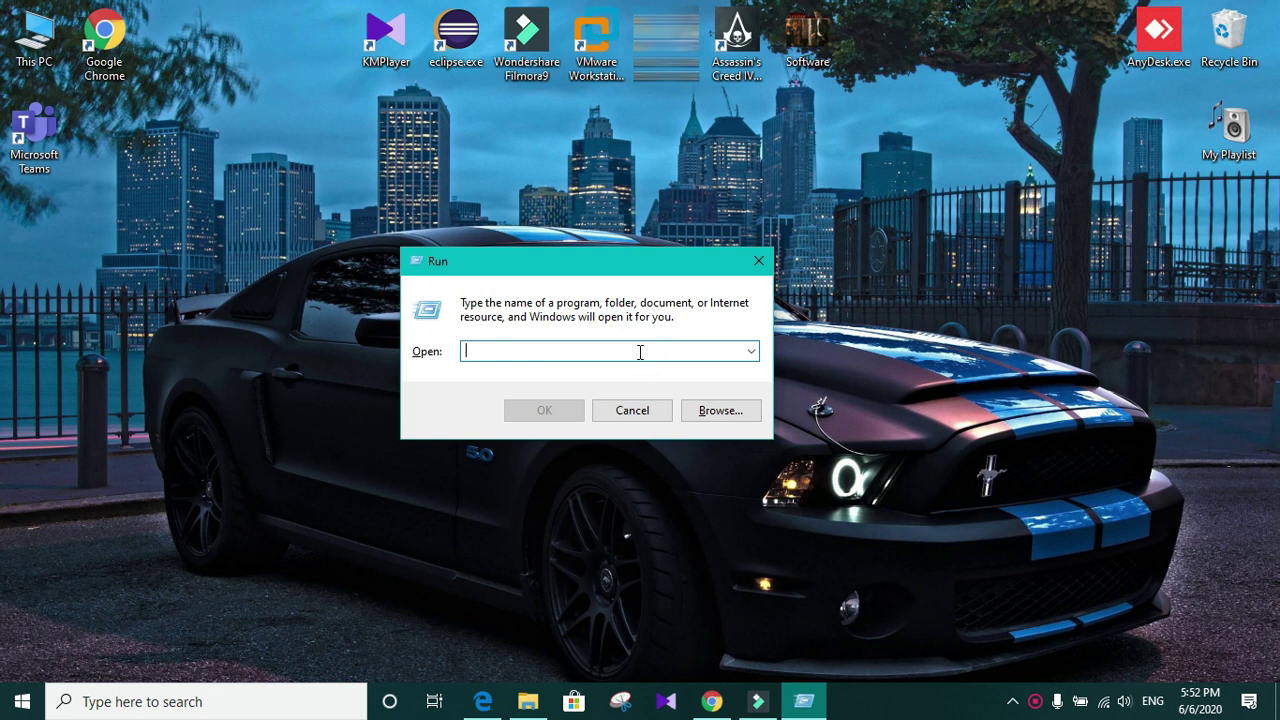
text(services)
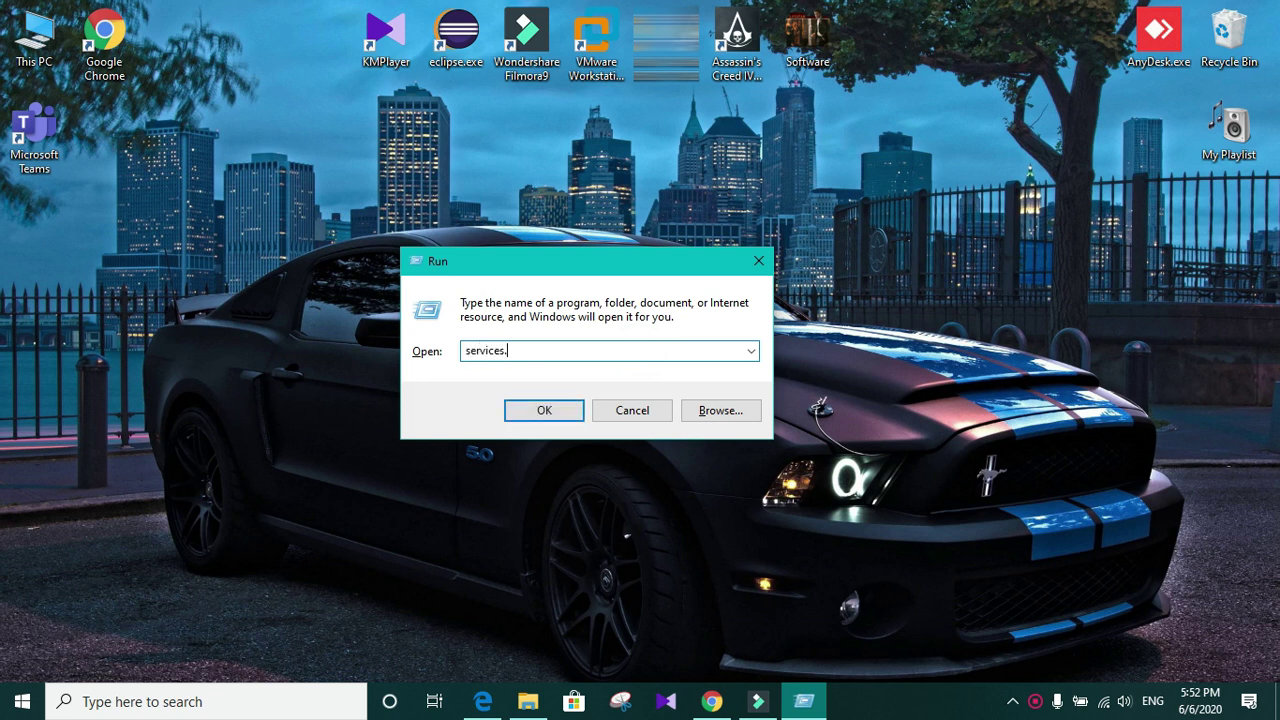
text(.msc)
click(543, 410)
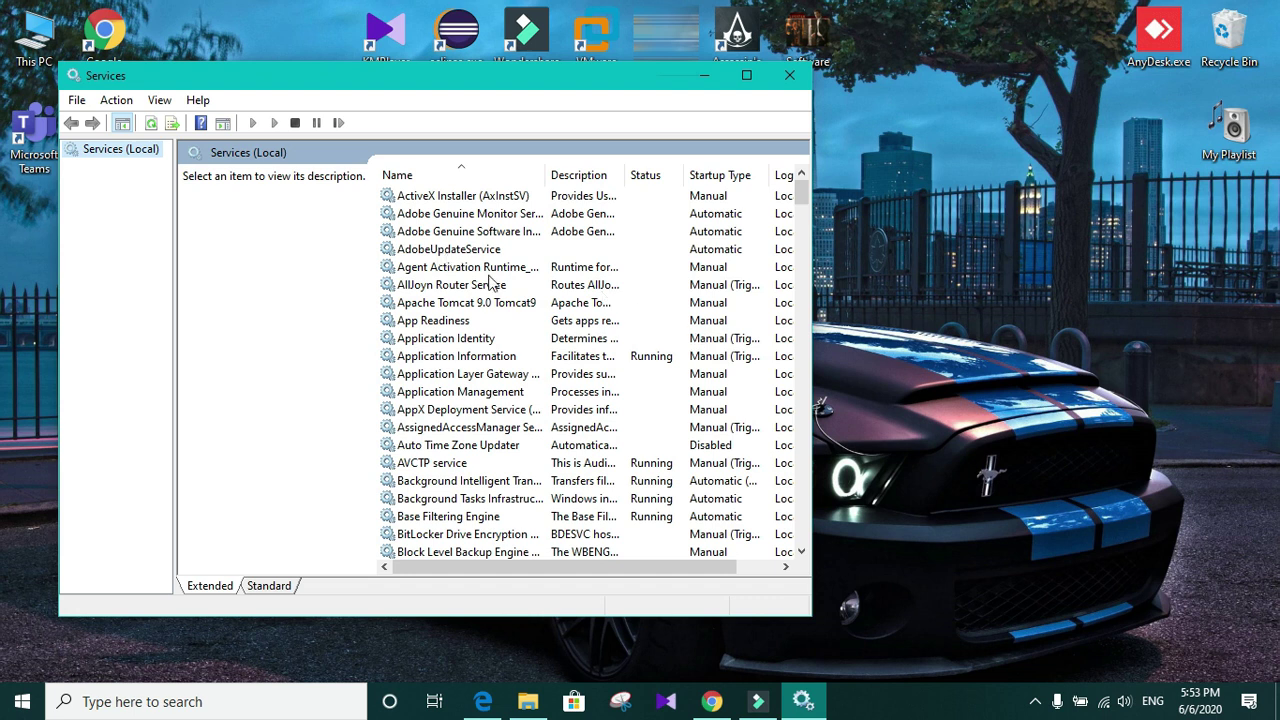
Step: Maximize the Services window and scroll down to select SNMP Service
click(746, 75)
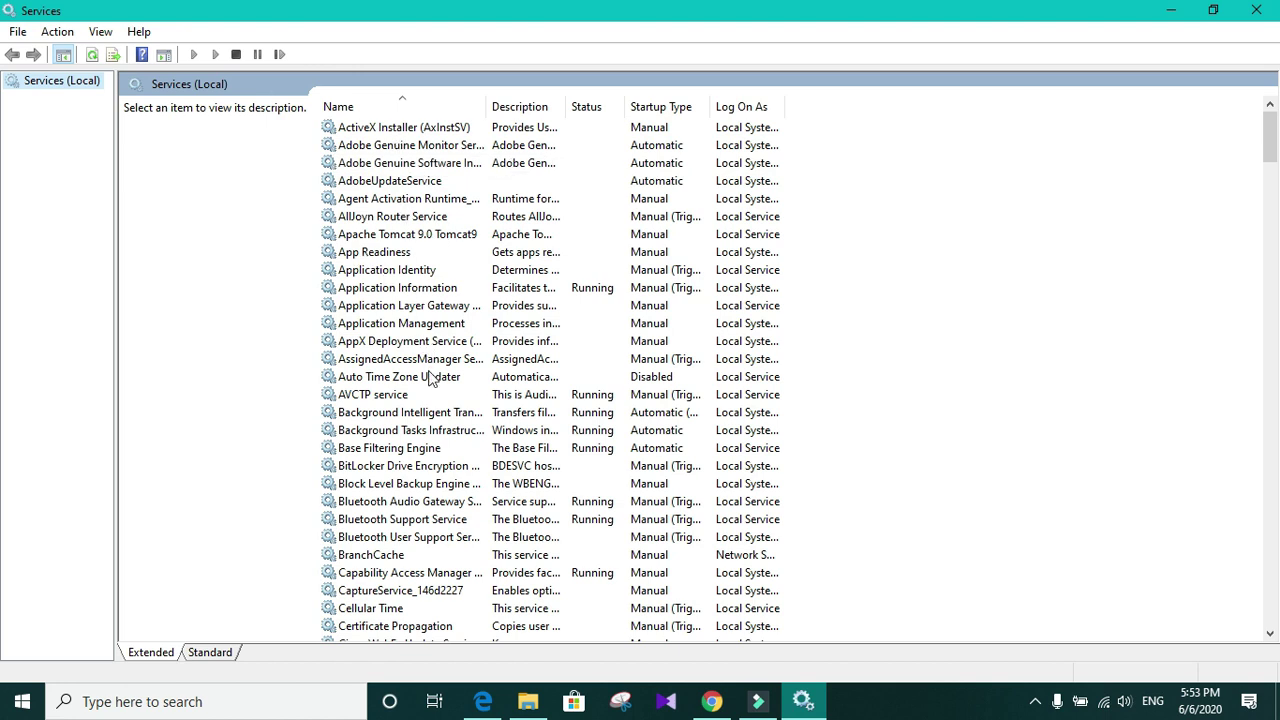
scroll(430, 378, down, 3)
scroll(587, 397, down, 3)
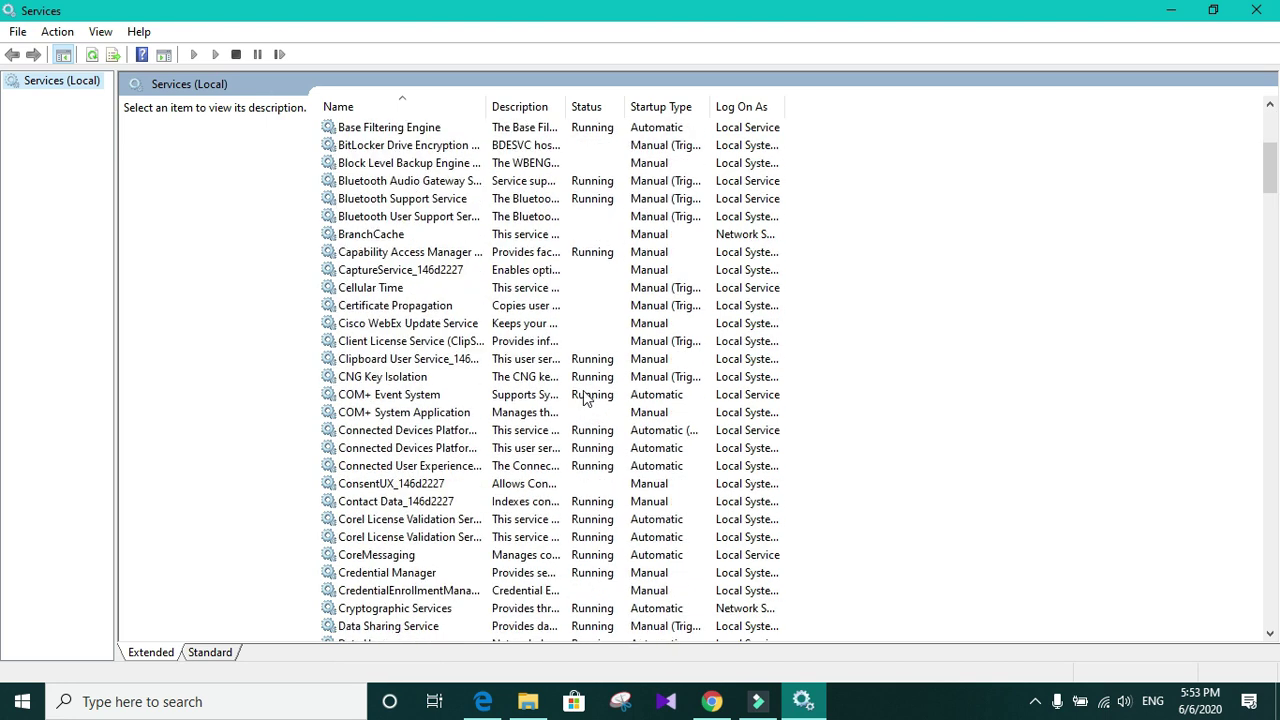
scroll(587, 397, down, 20)
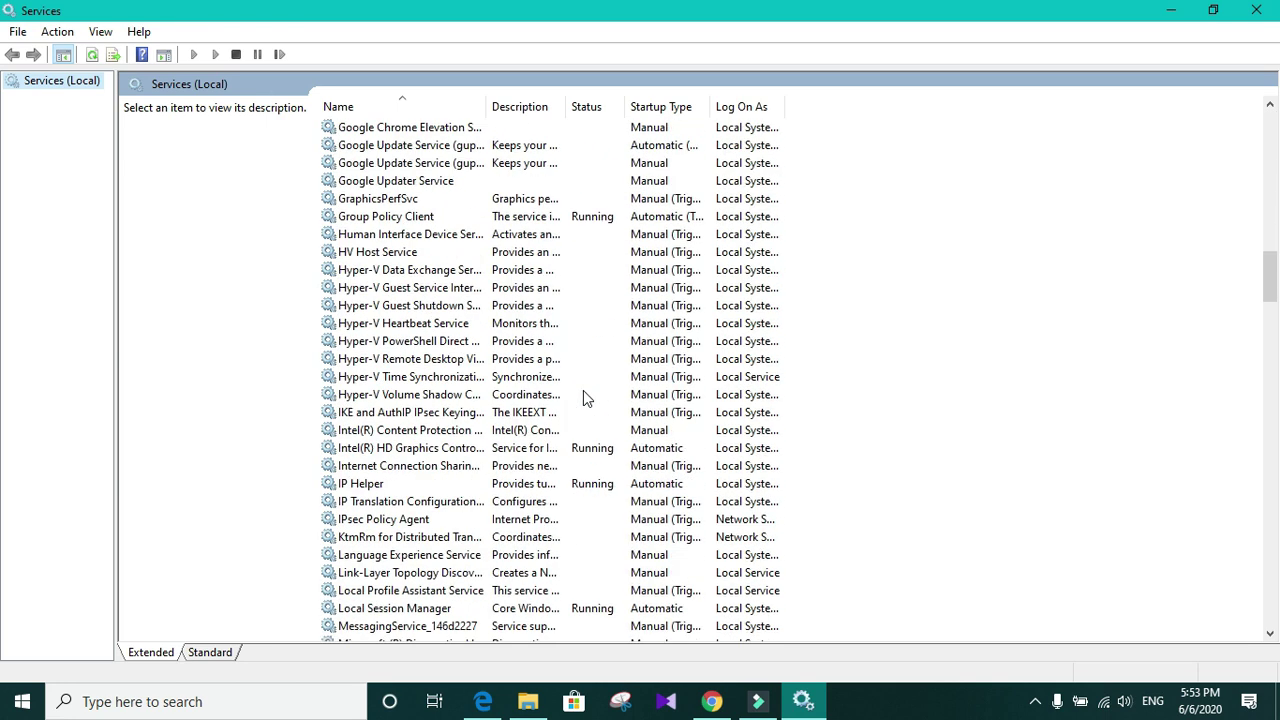
scroll(585, 397, down, 12)
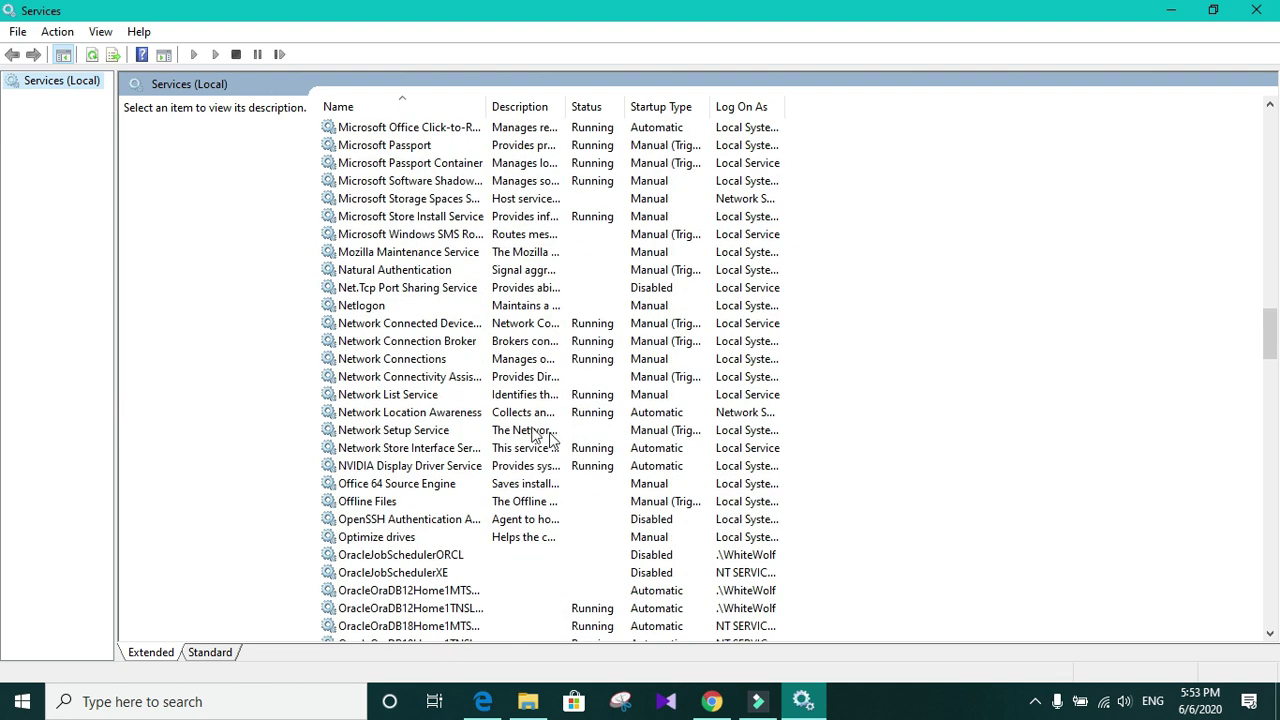
scroll(560, 410, down, 2)
scroll(560, 410, down, 9)
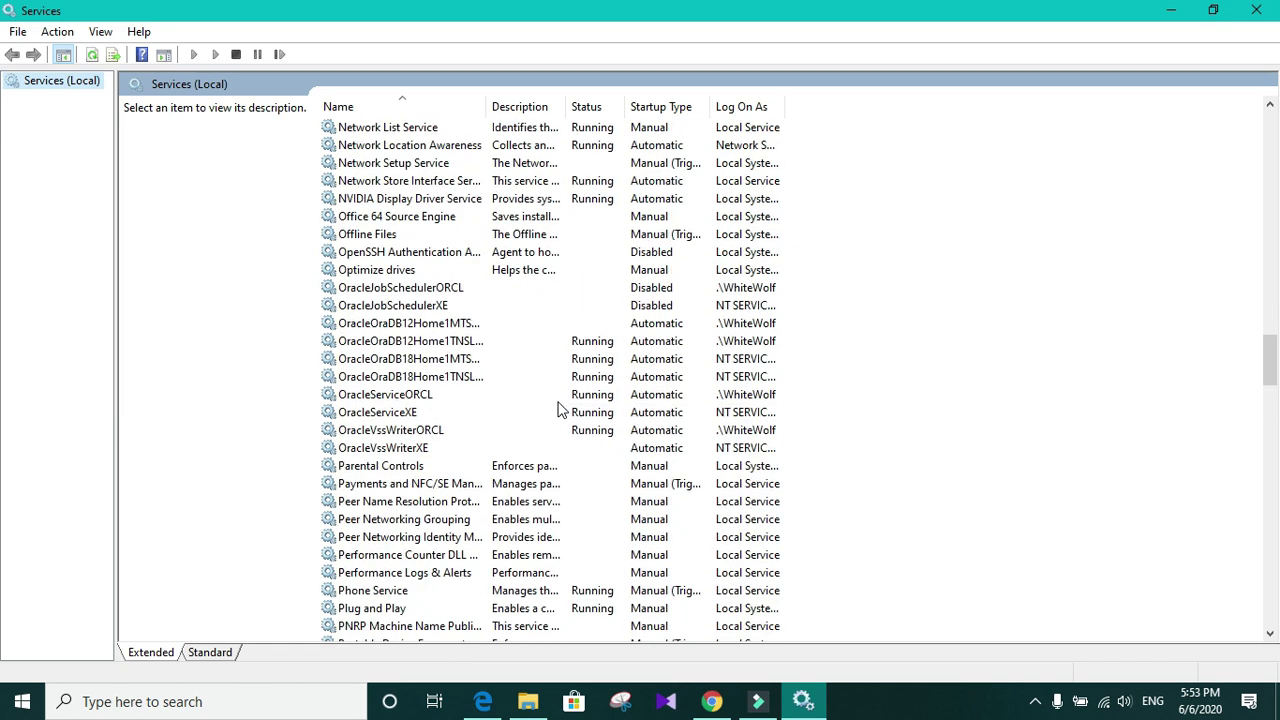
scroll(560, 412, down, 4)
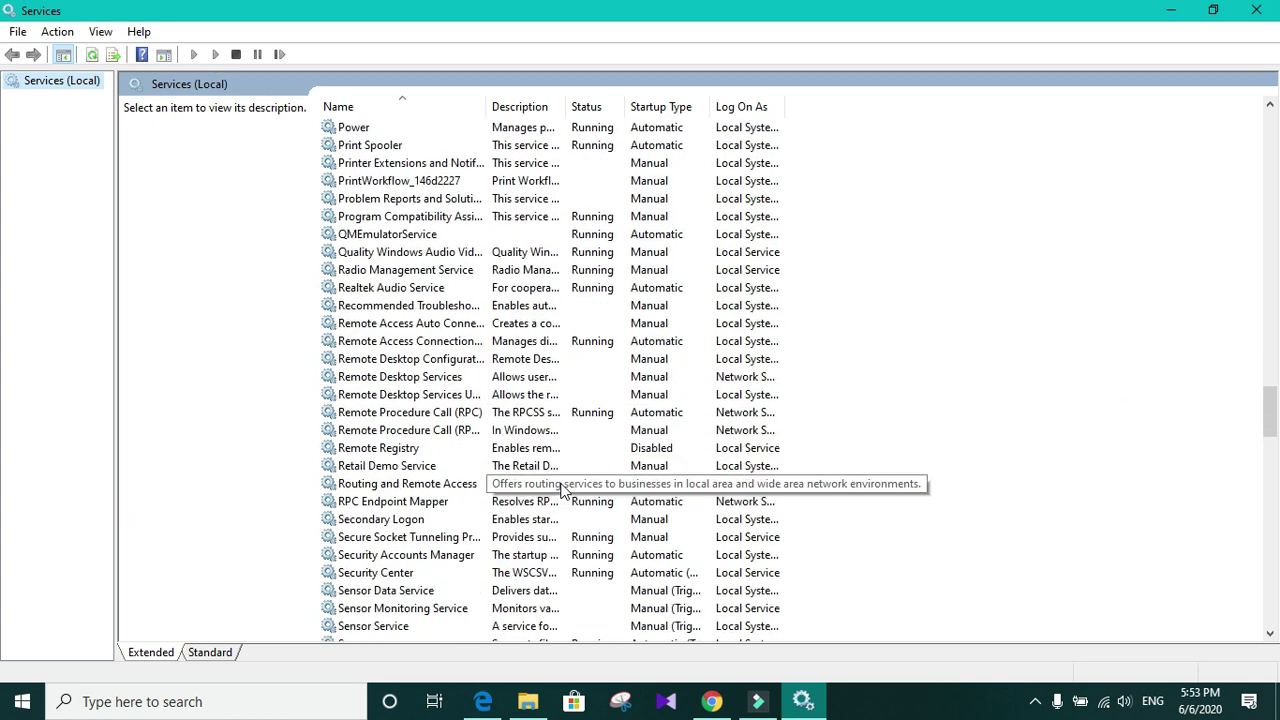
scroll(563, 490, down, 1)
scroll(563, 490, down, 2)
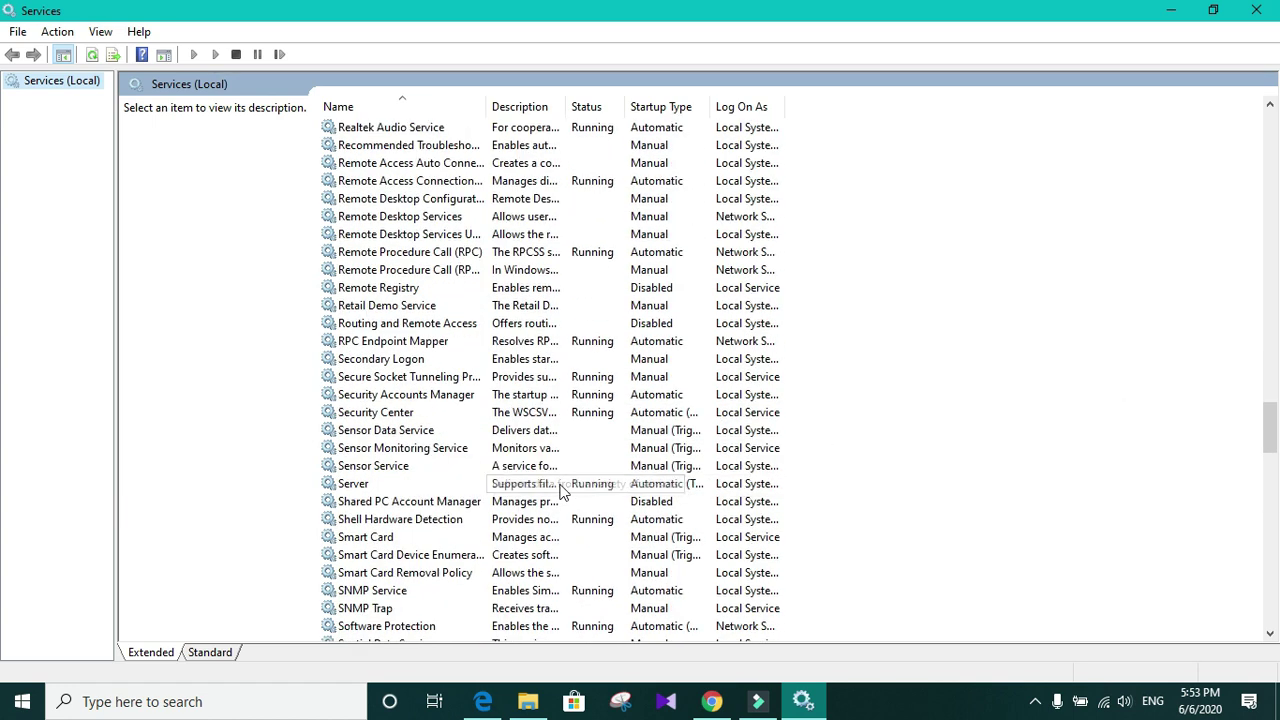
click(393, 593)
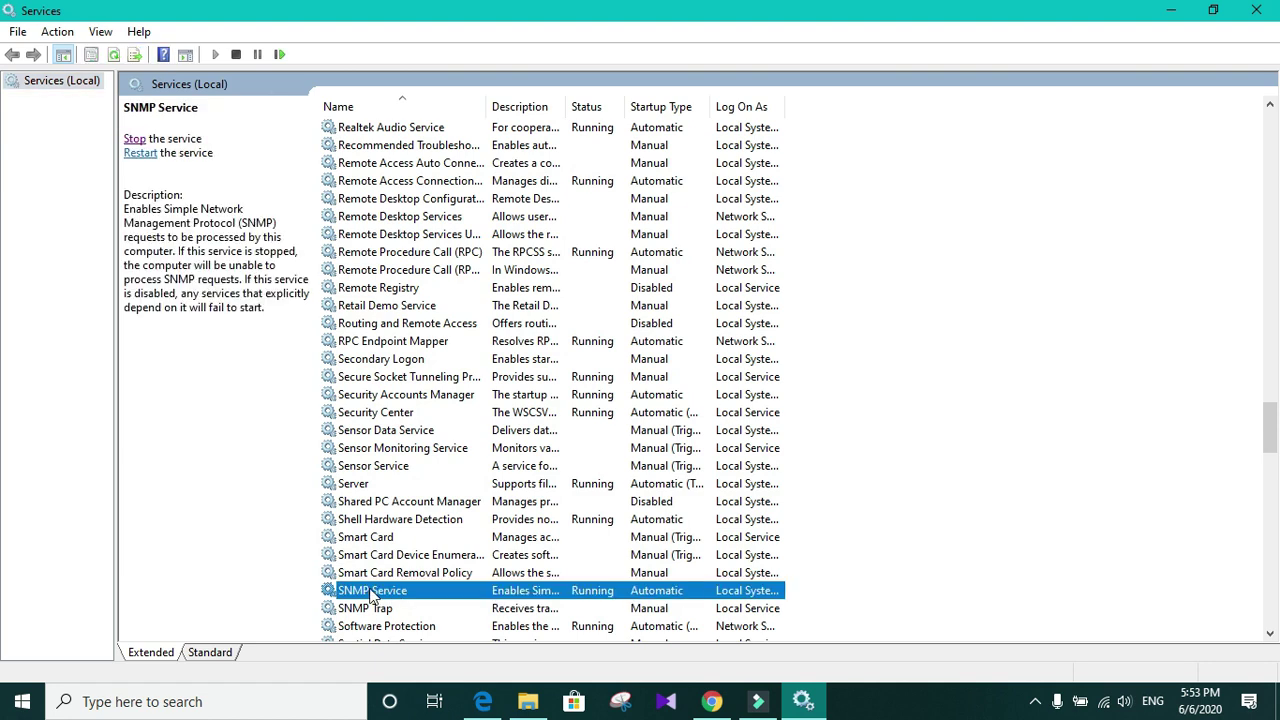
Step: Open SNMP Service Properties from its right-click menu and go to the Security tab
right_click(478, 601)
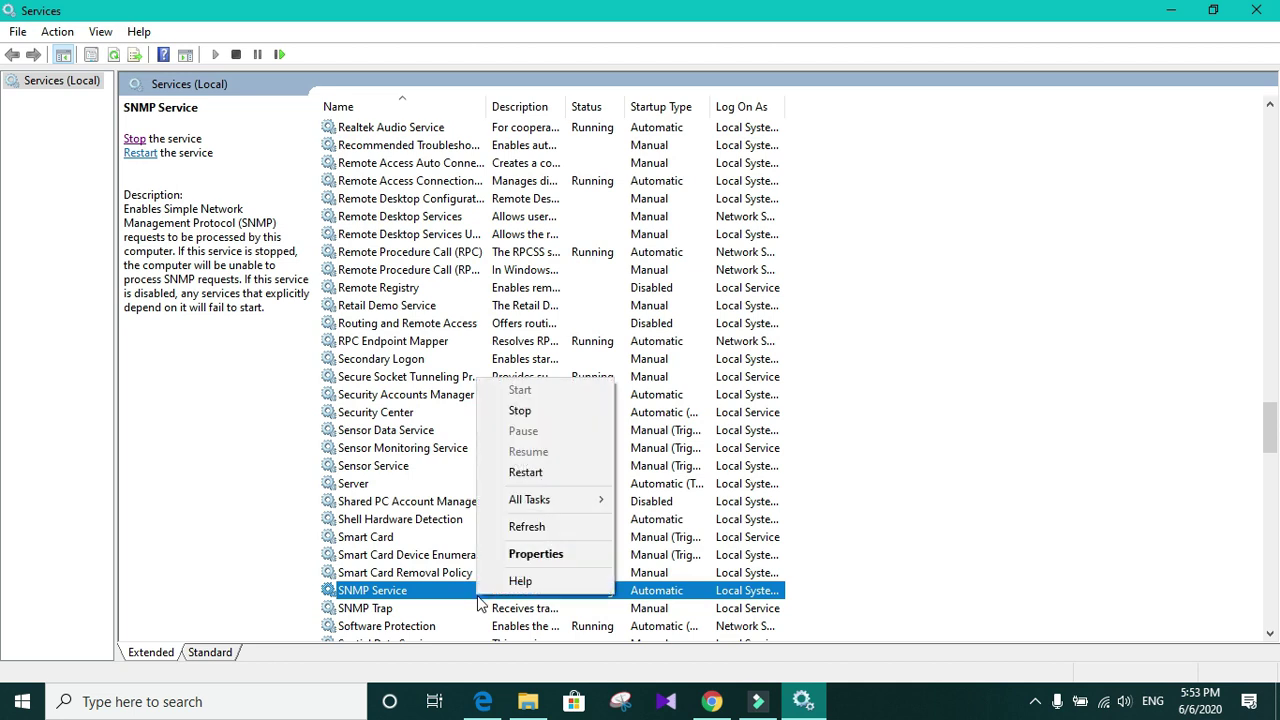
click(552, 558)
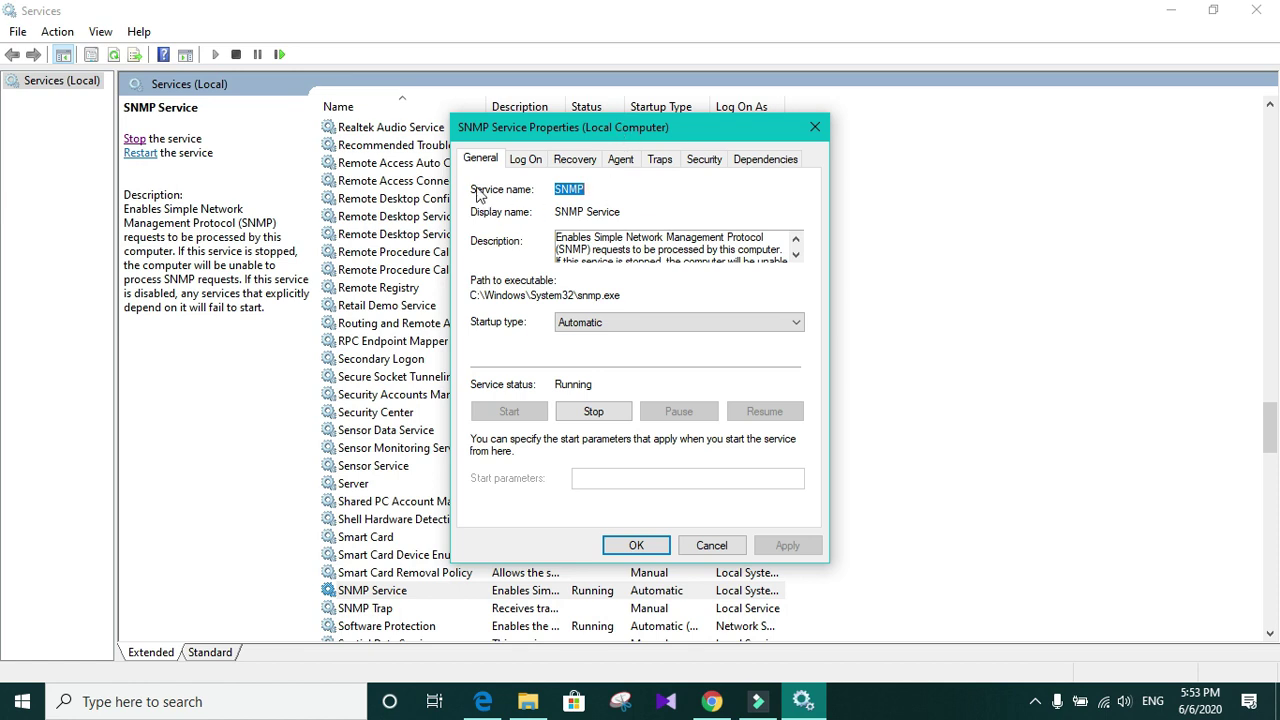
click(701, 166)
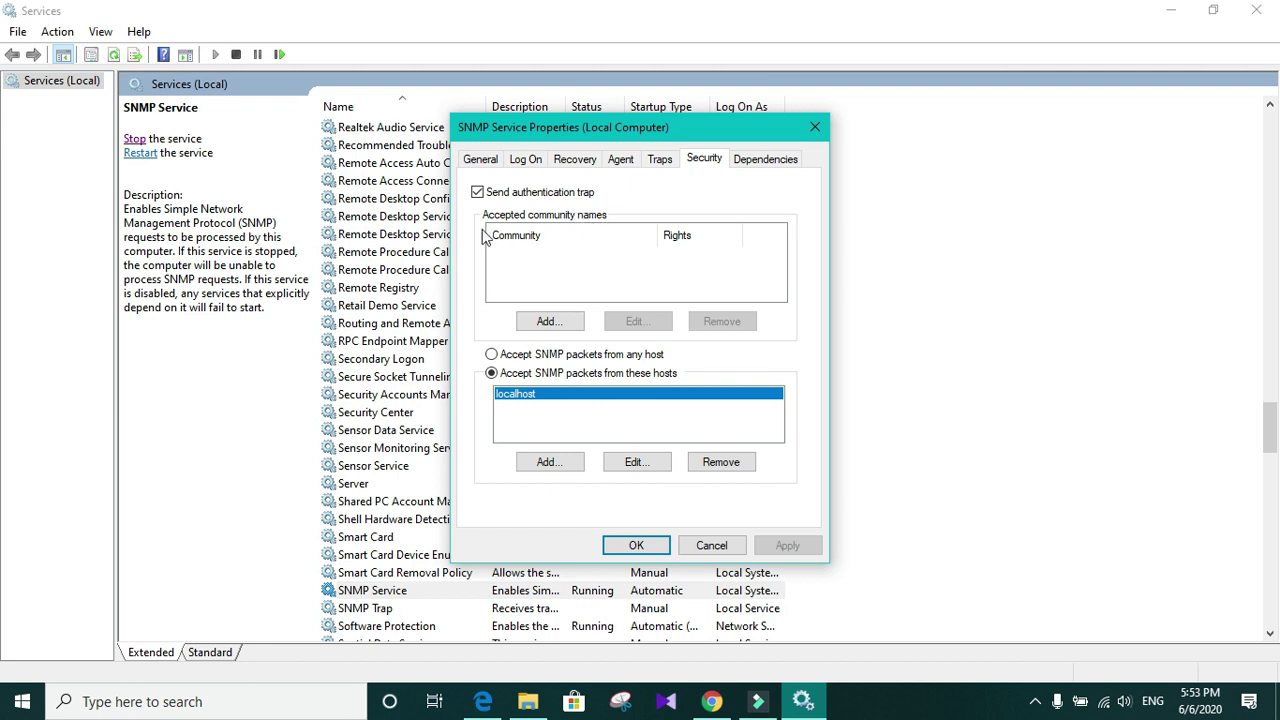
Step: Add a READ ONLY accepted community named 'SNMP' and apply the change
click(553, 324)
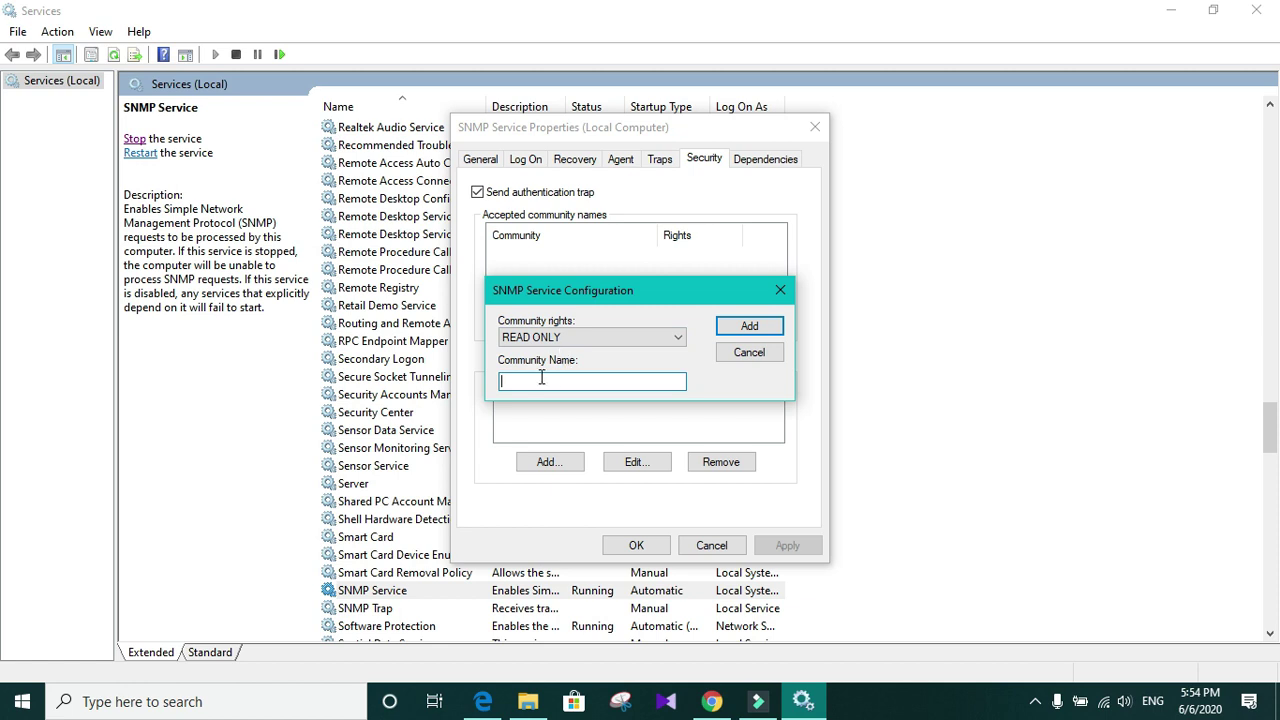
text(SNMP)
click(750, 330)
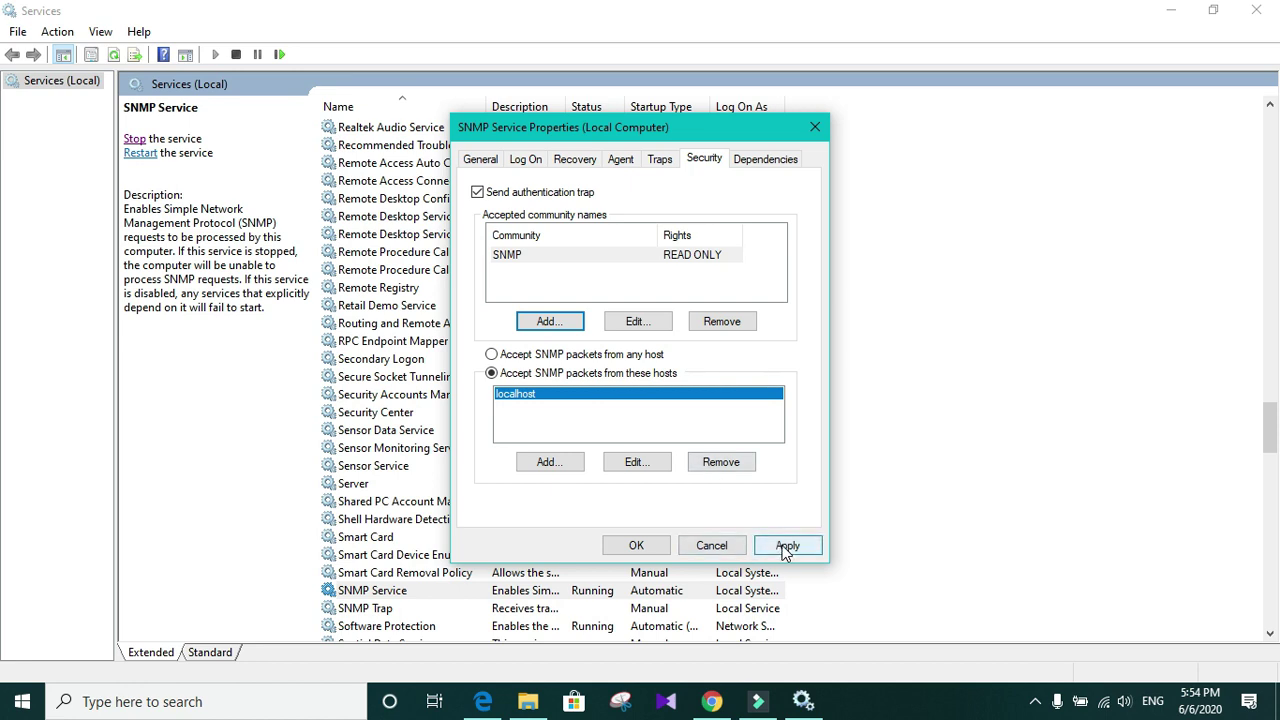
click(786, 547)
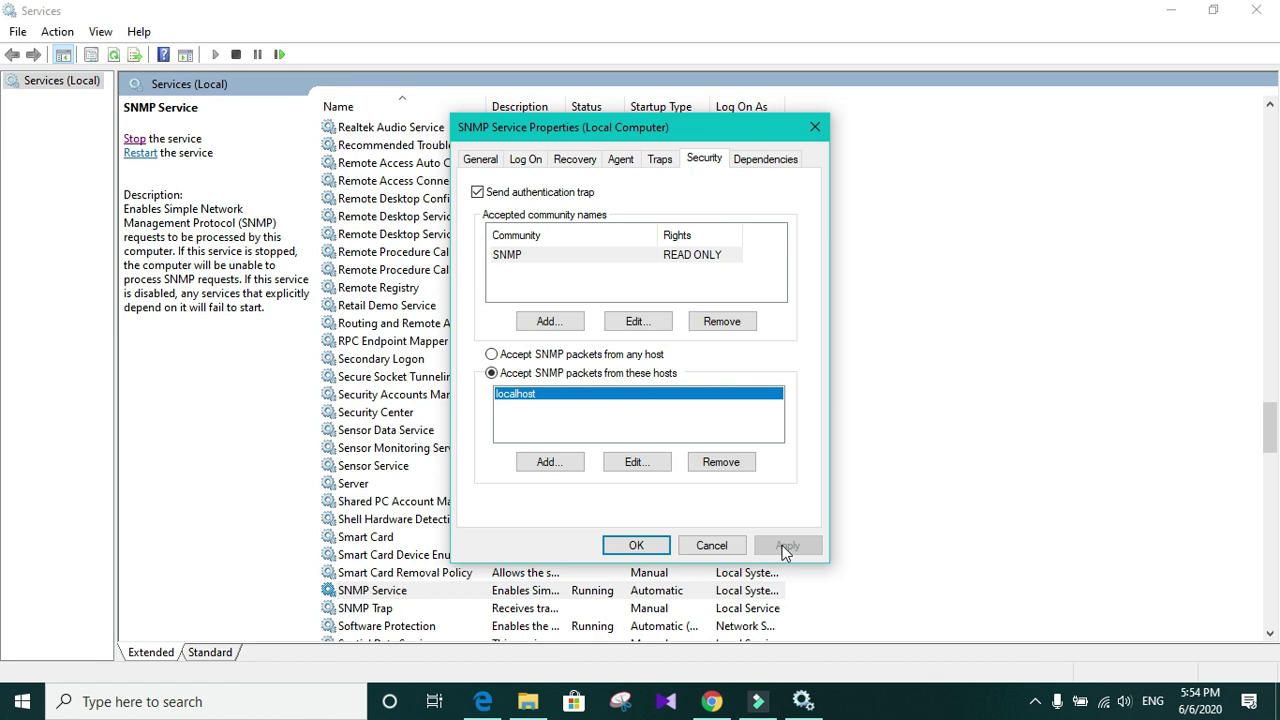
Step: On the Traps tab, add 'SNMP' as a trap community name
click(659, 166)
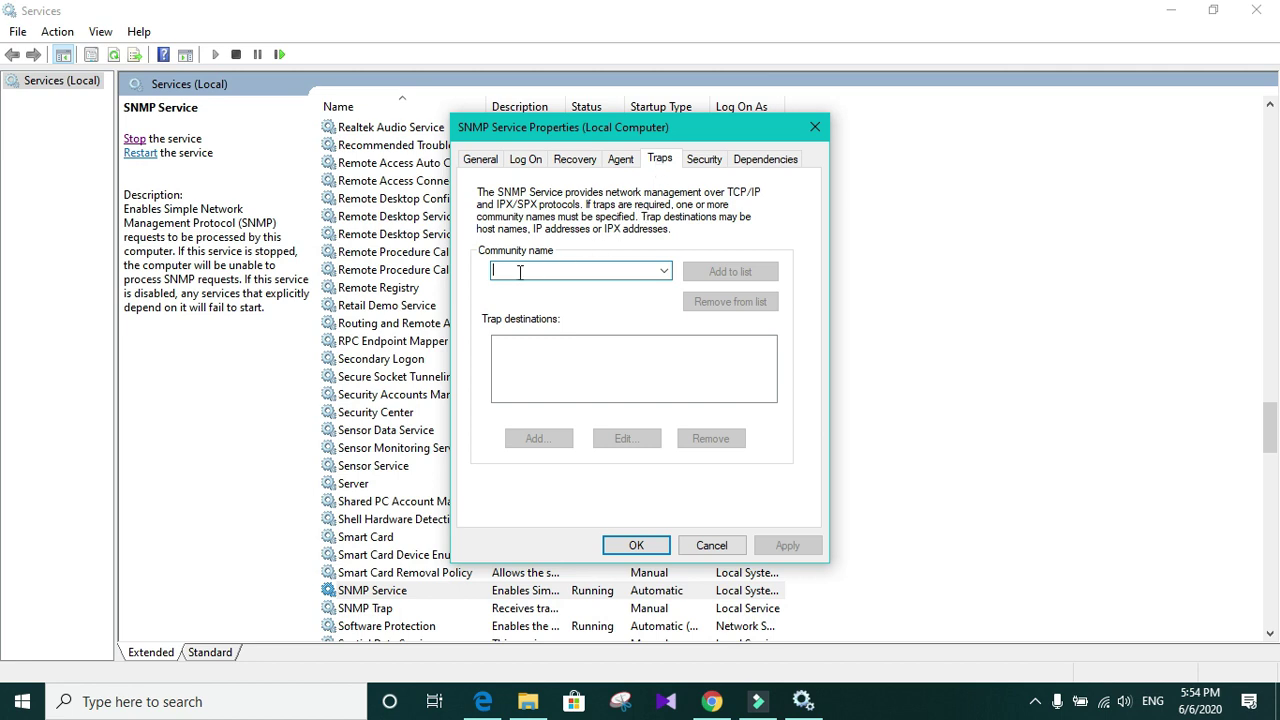
click(587, 271)
text(SNM)
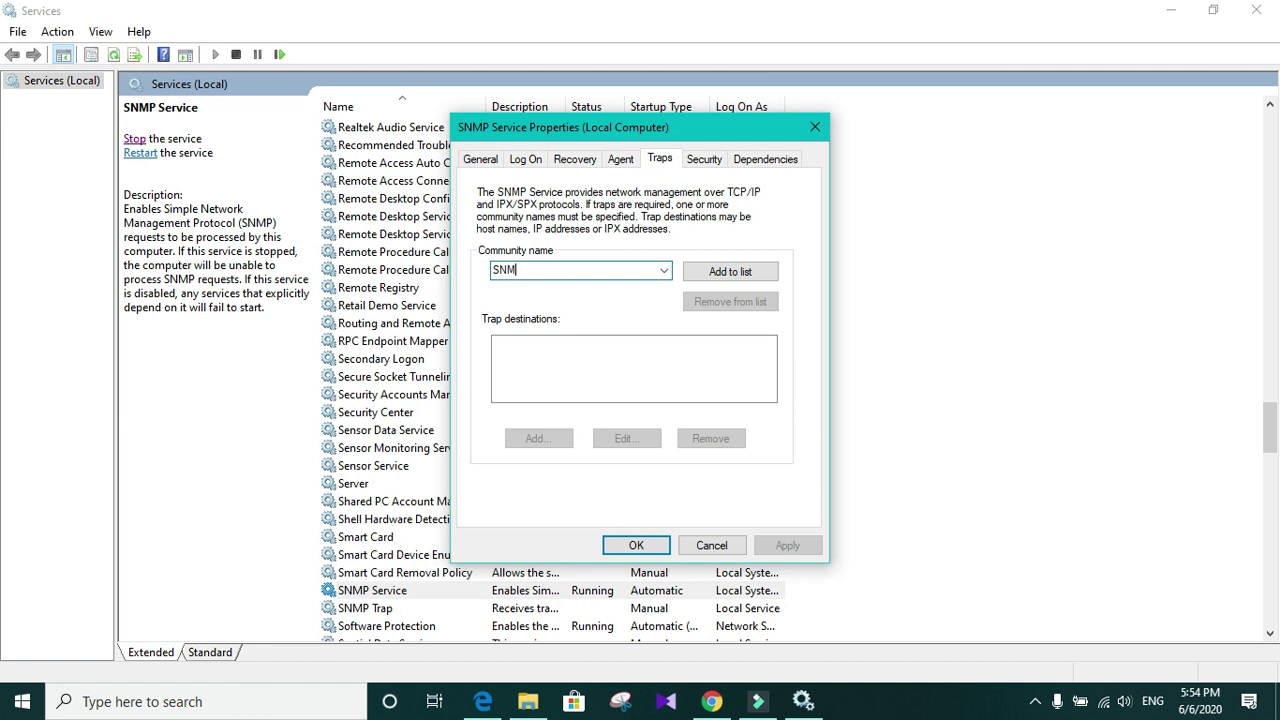
text(P)
click(659, 272)
click(659, 272)
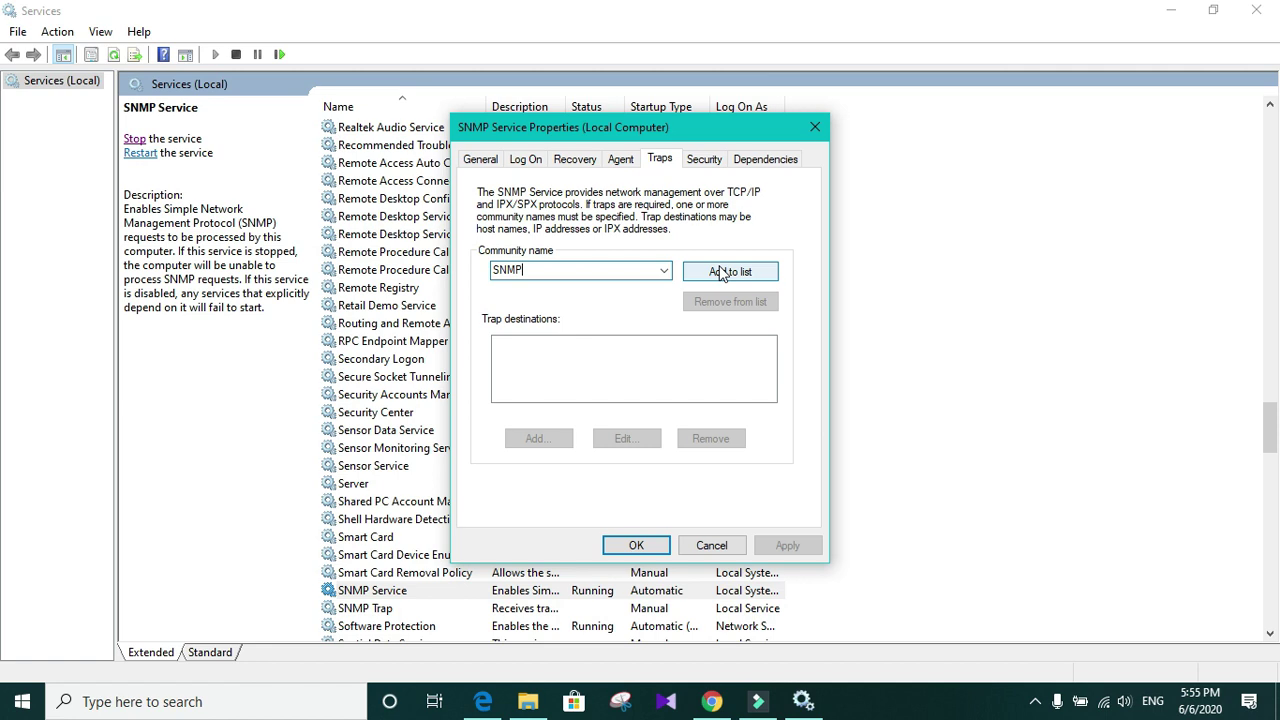
click(741, 287)
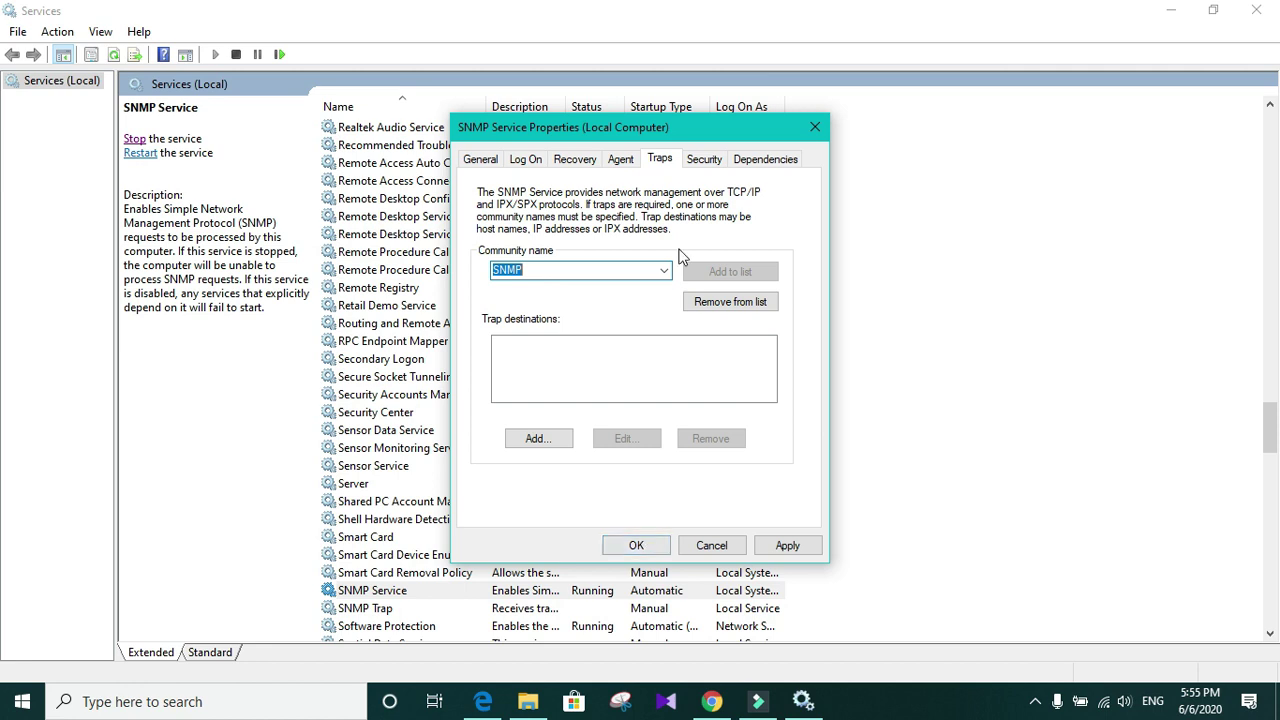
Step: Verify SNMP appears in the trap community list, then apply and close with OK
click(664, 273)
click(664, 275)
click(666, 274)
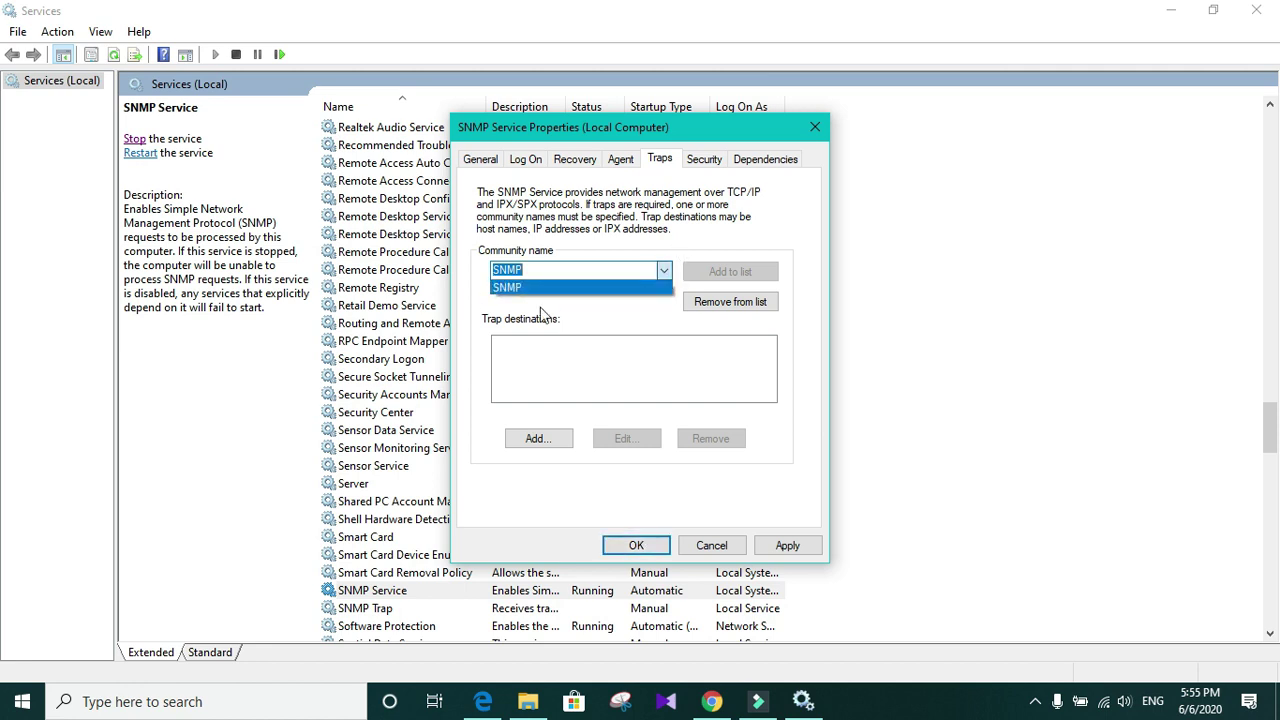
click(669, 267)
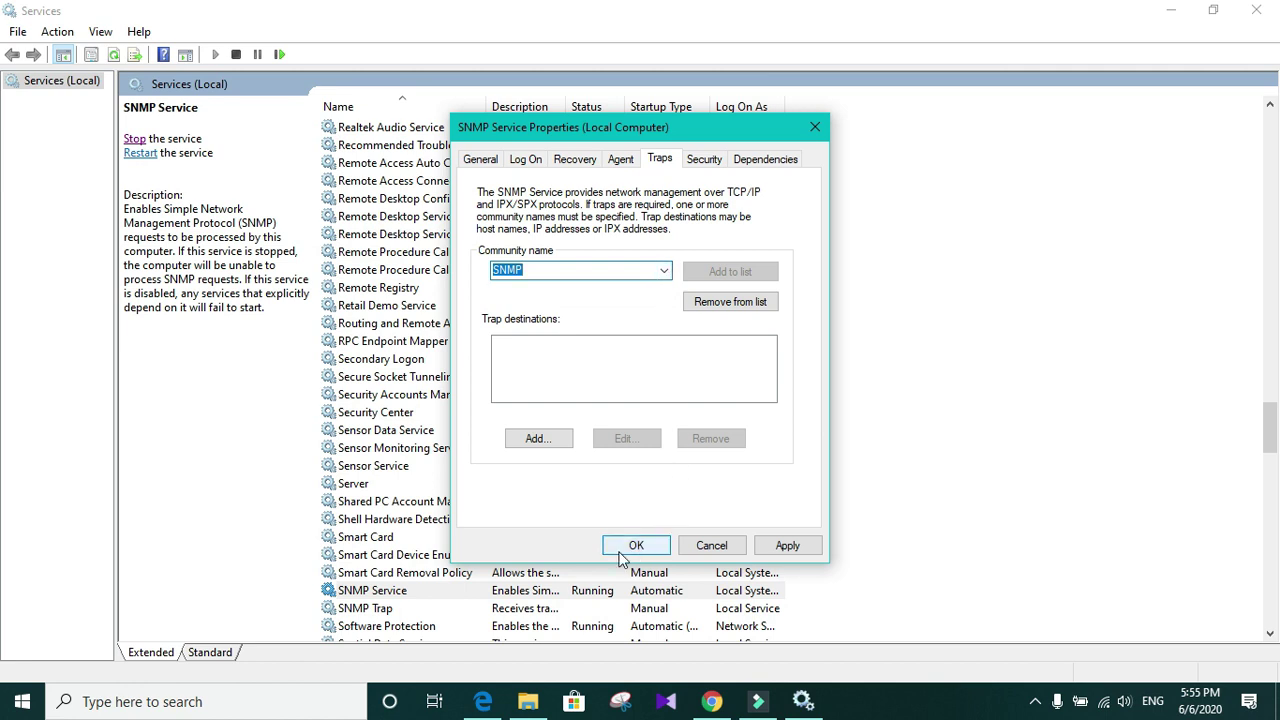
click(779, 545)
click(636, 546)
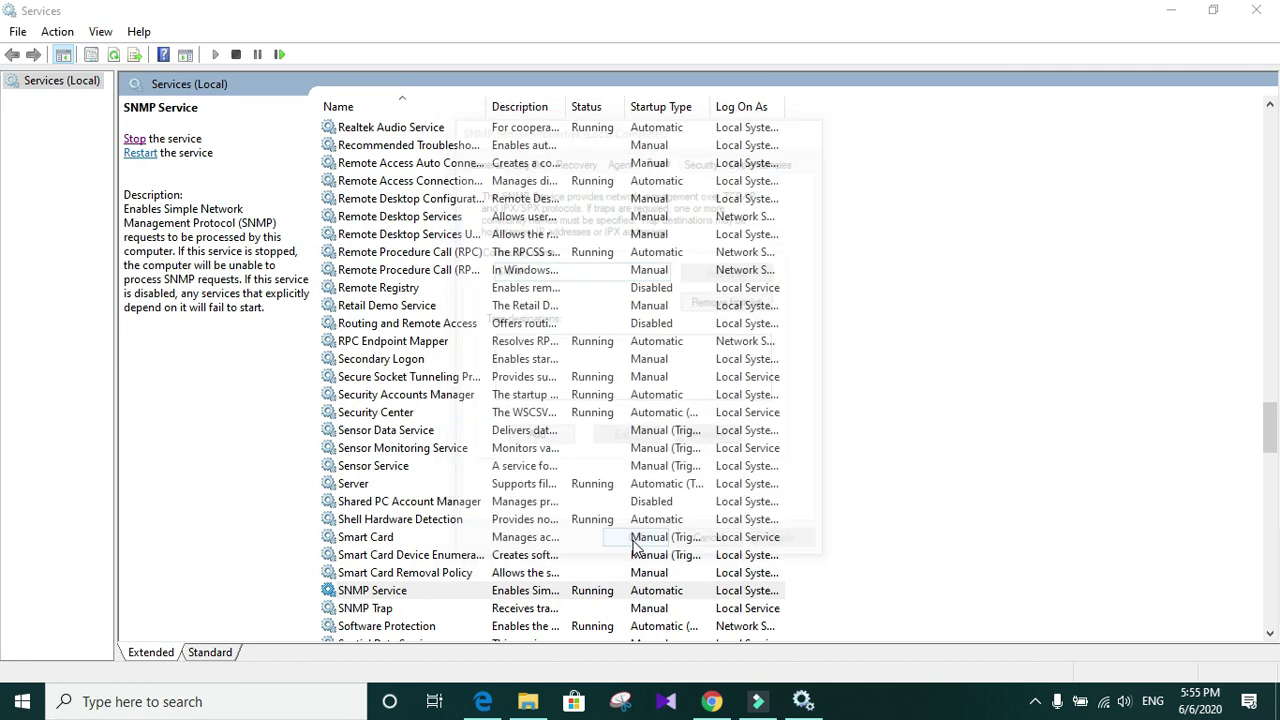
Step: Launch Command Prompt and run ipconfig to list the network configuration
click(163, 704)
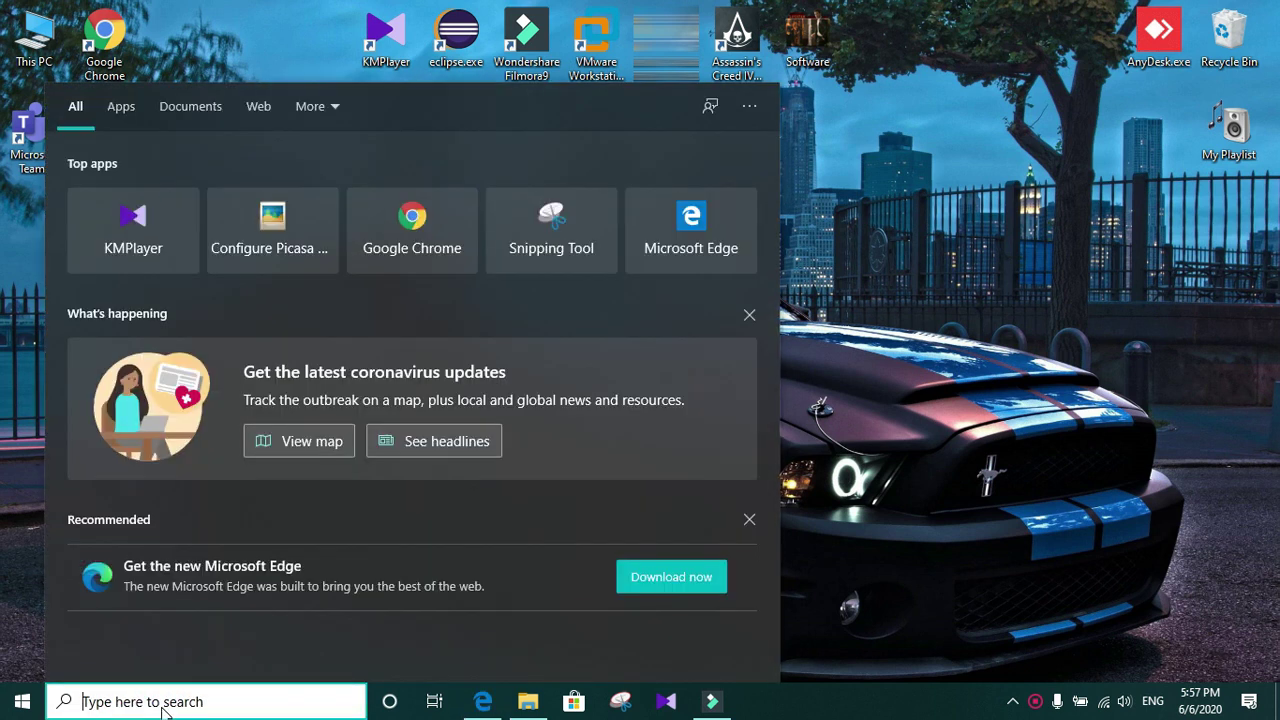
text(cmd)
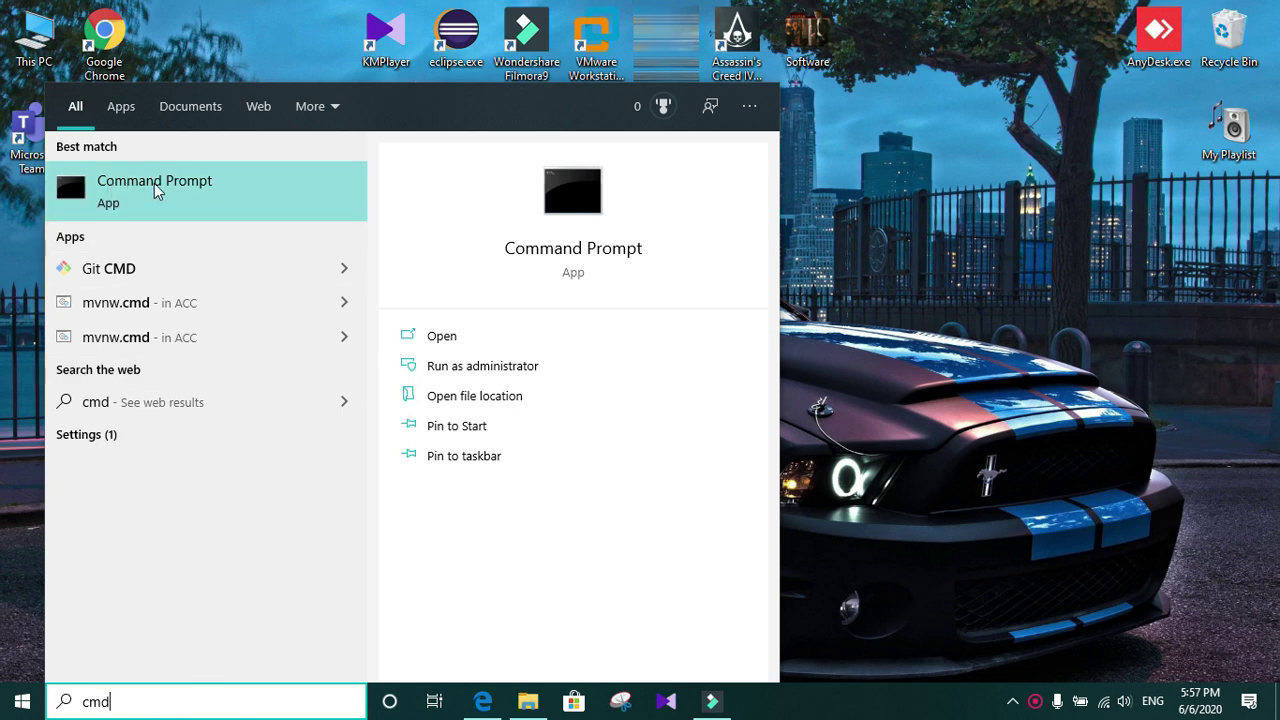
click(154, 190)
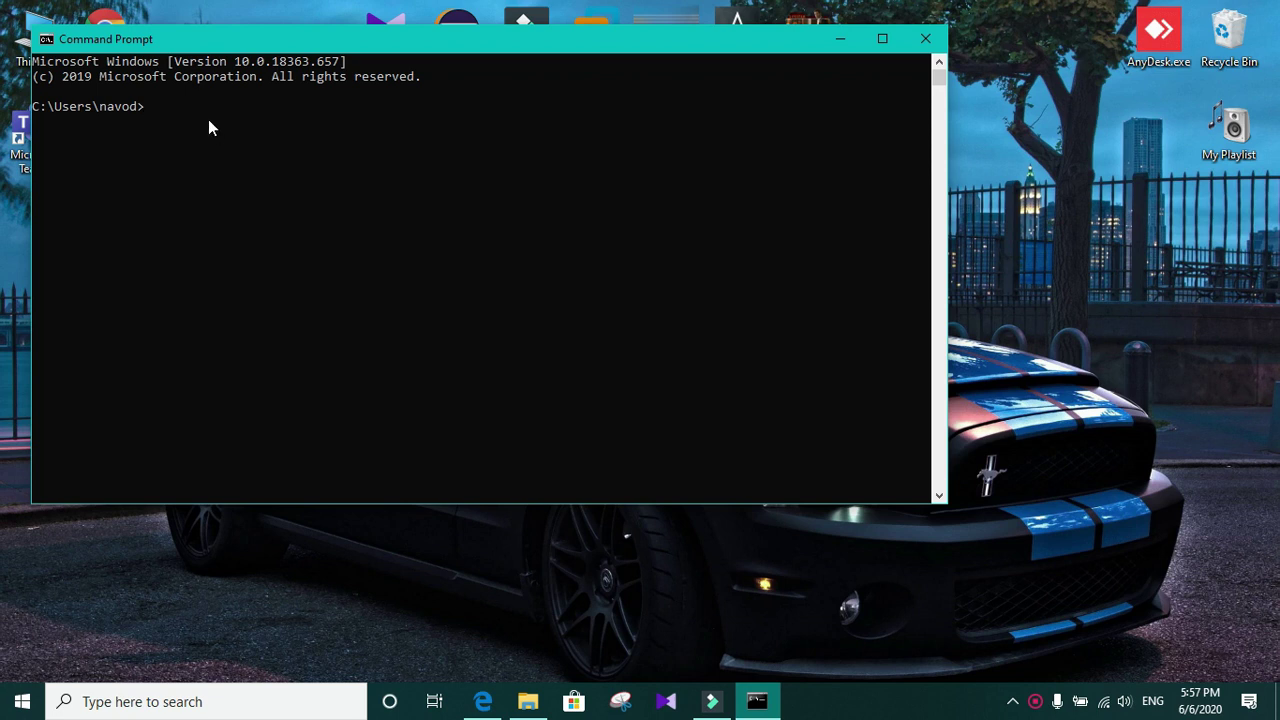
text(ipconfig)
key(Return)
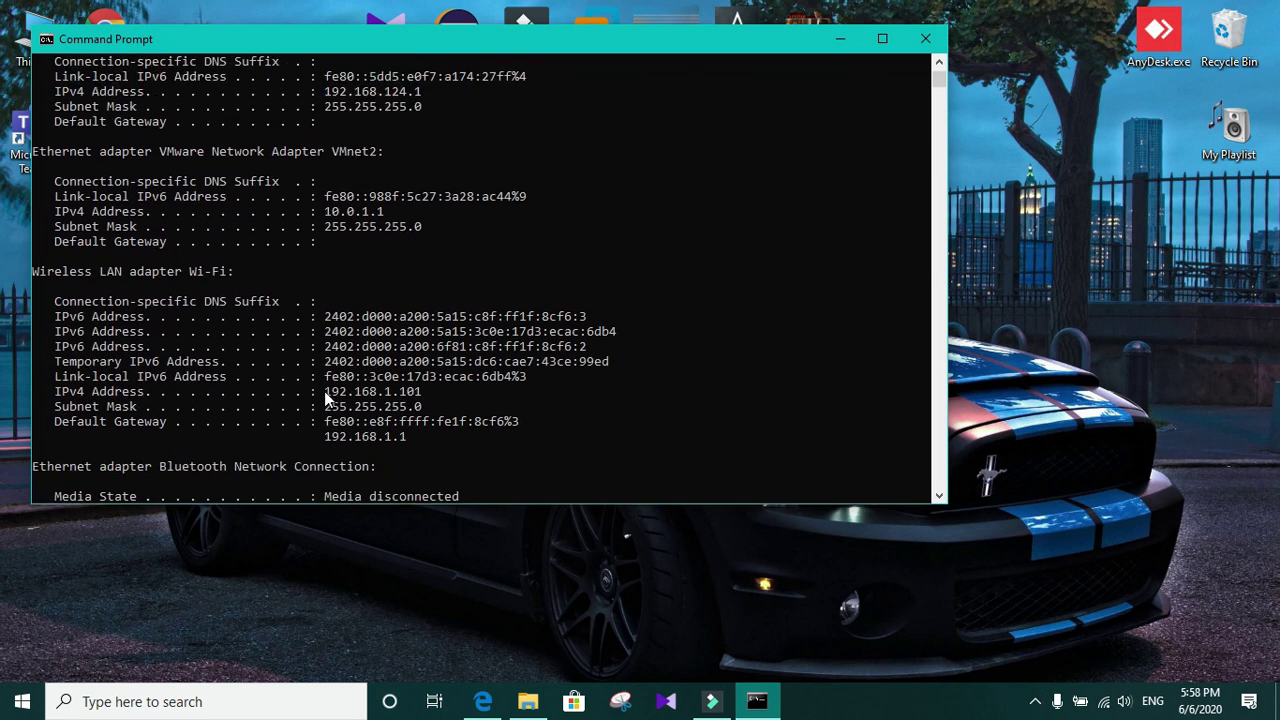
Step: Copy the Wi-Fi IPv4 address 192.168.1.101 and show the desktop
drag(324, 391, 420, 398)
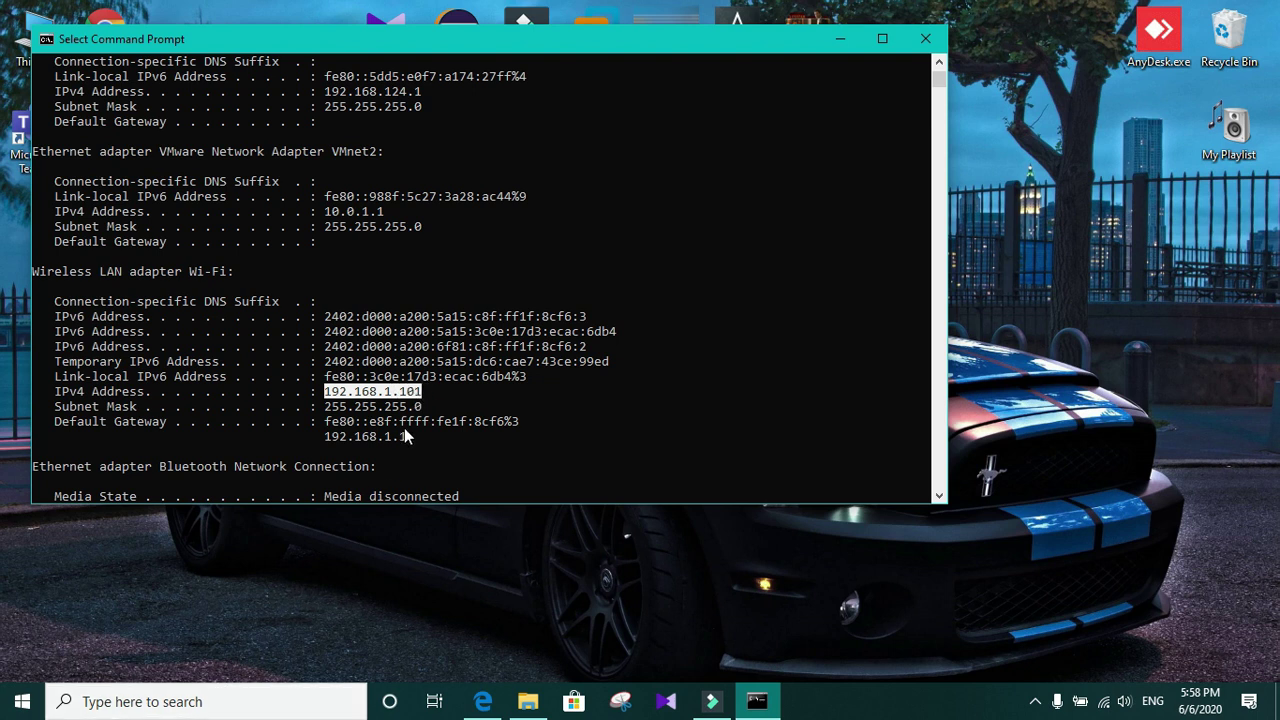
right_click(368, 395)
key(super+d)
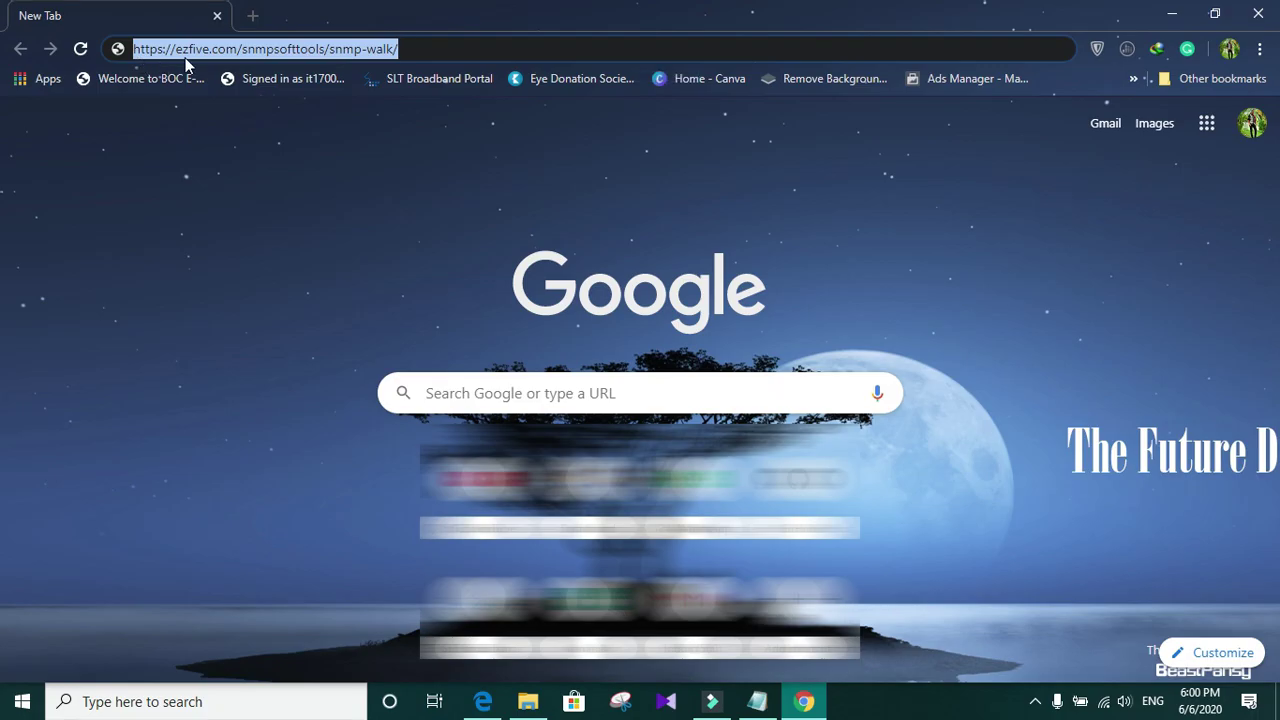
Step: Load the ezfive.com snmp-walk page and go to the SNMPSoft Tools page
click(400, 47)
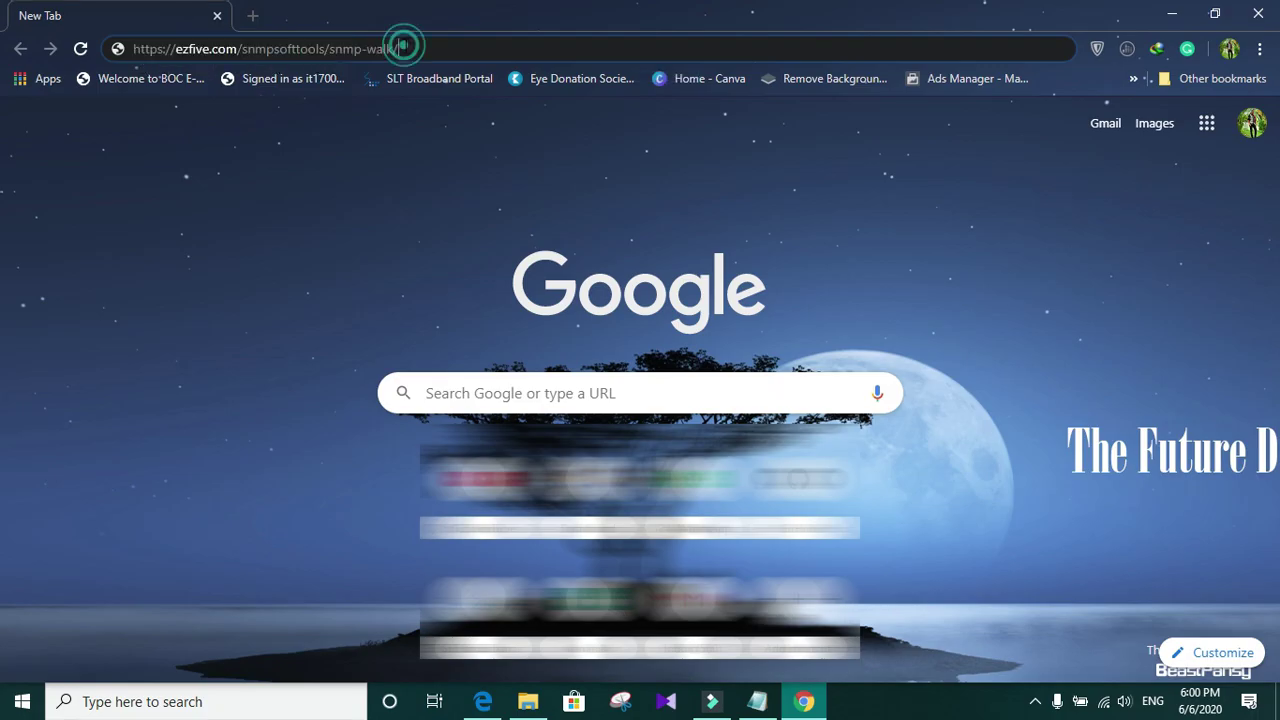
key(Return)
scroll(222, 342, down, 5)
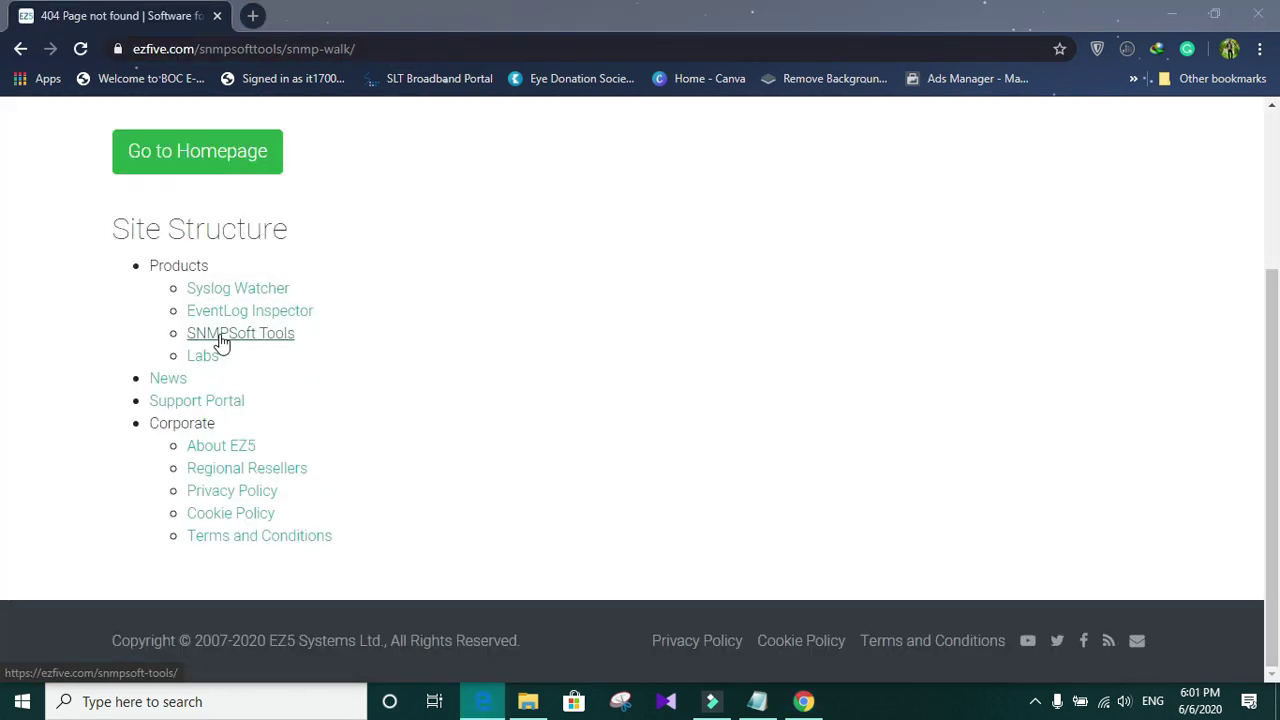
click(222, 342)
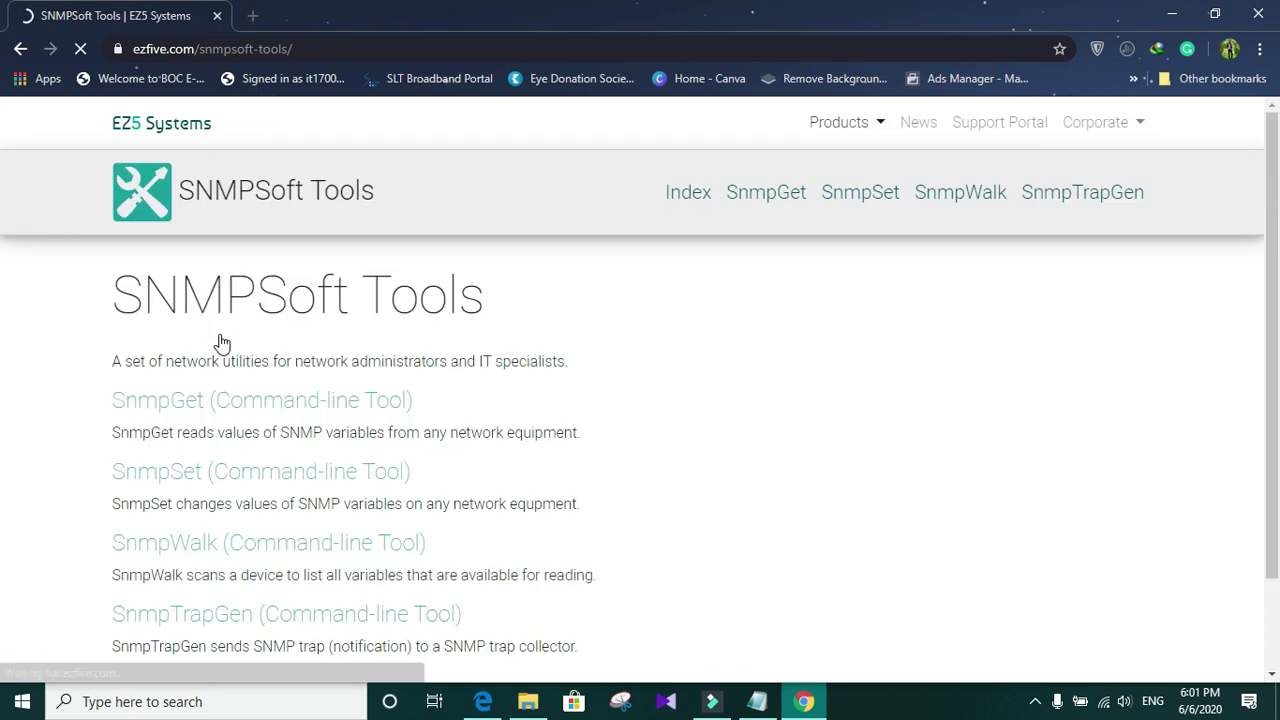
Step: Open the SnmpWalk tool page and read through its Features and Parameters
scroll(628, 316, down, 2)
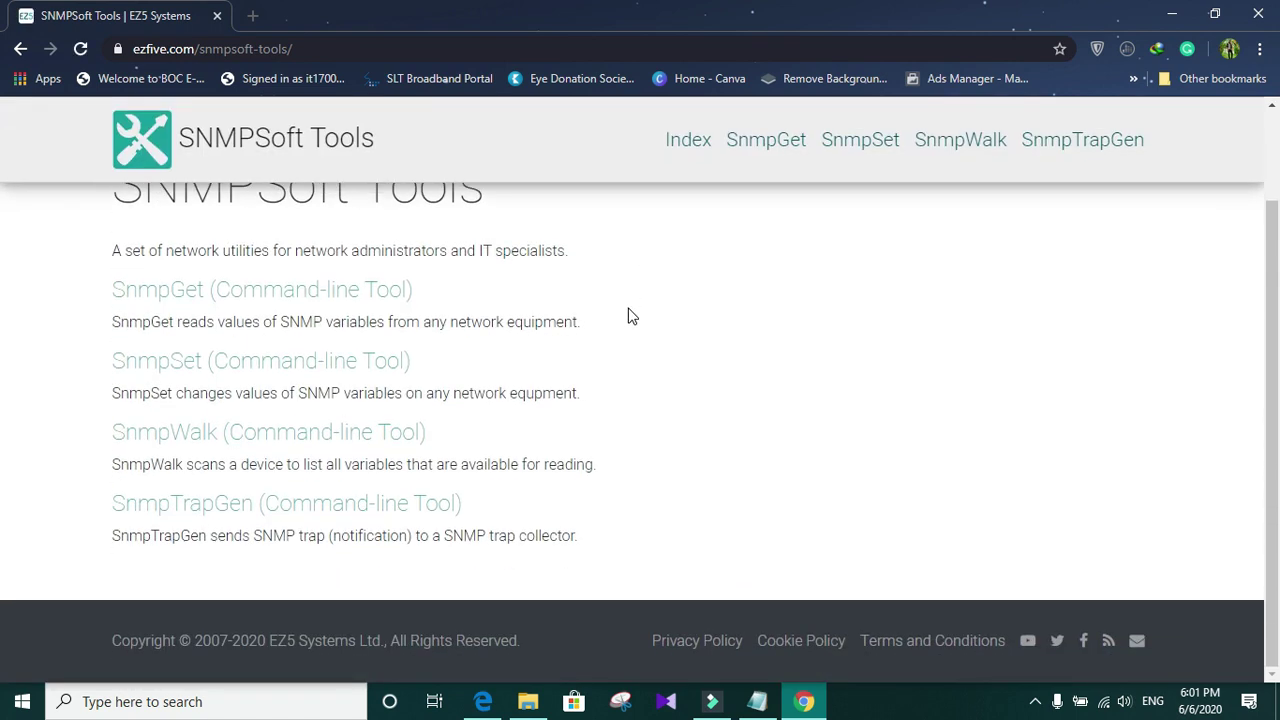
scroll(628, 316, up, 2)
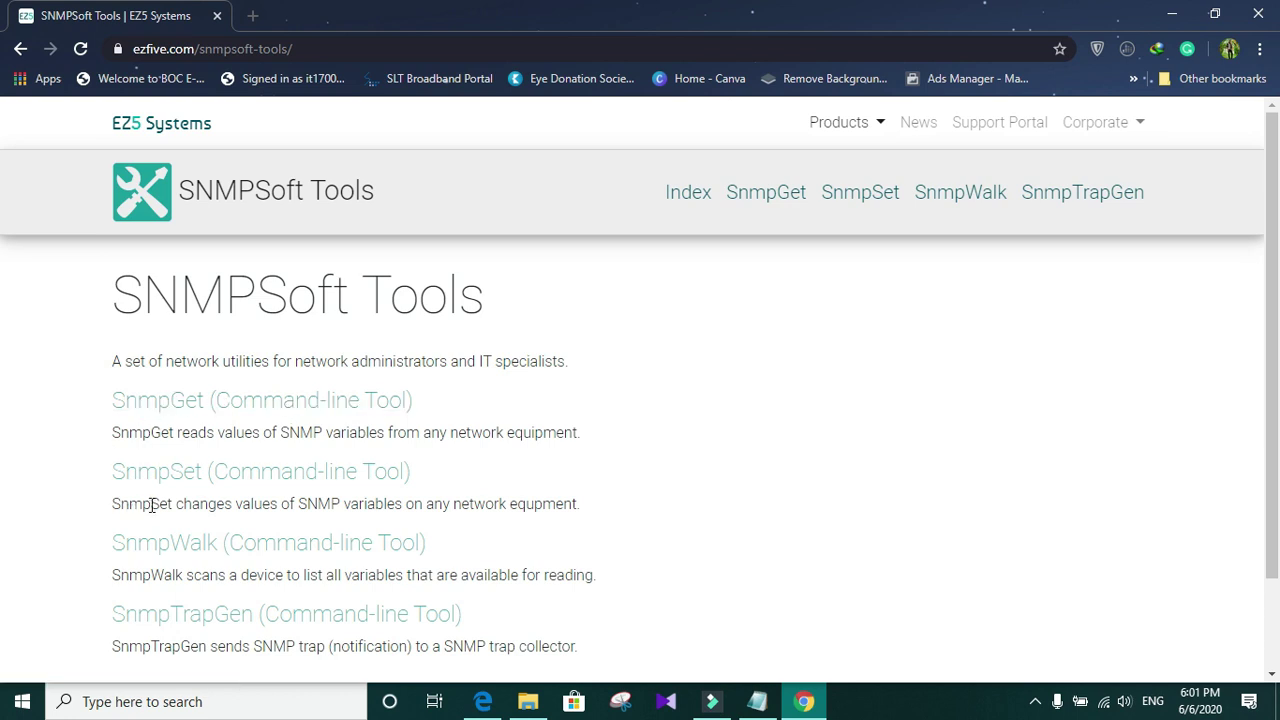
scroll(151, 505, down, 2)
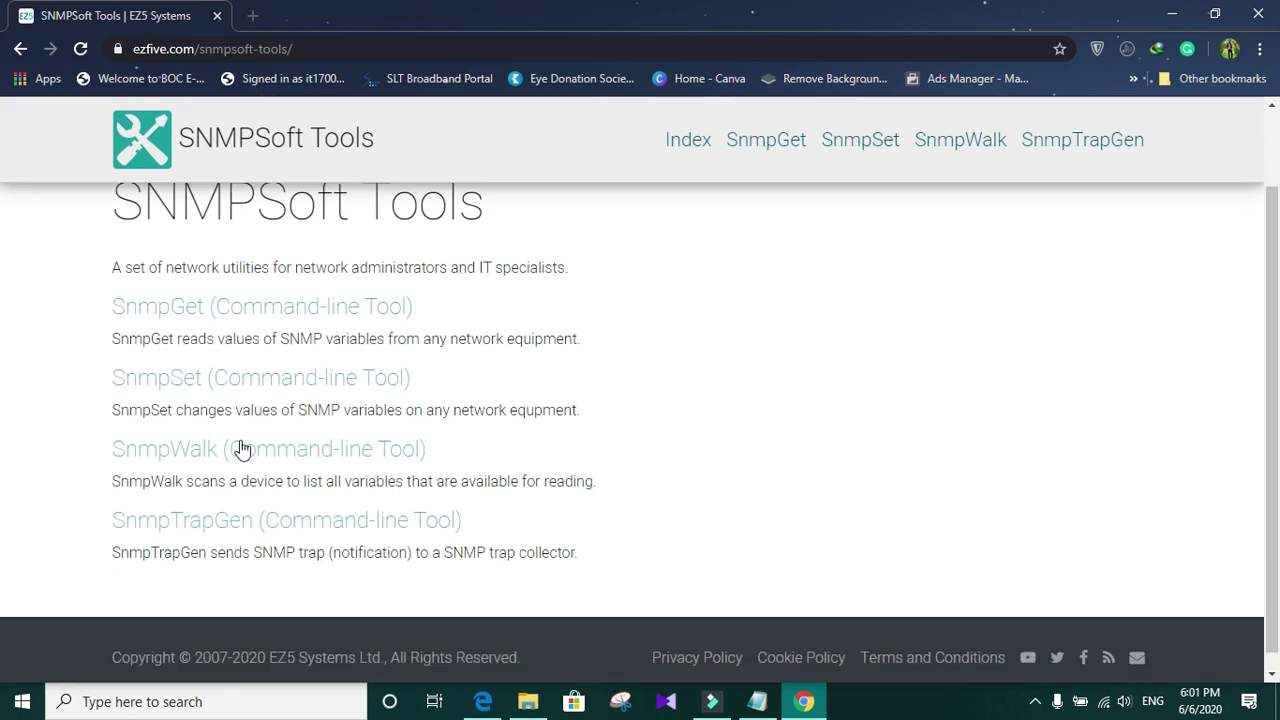
click(157, 450)
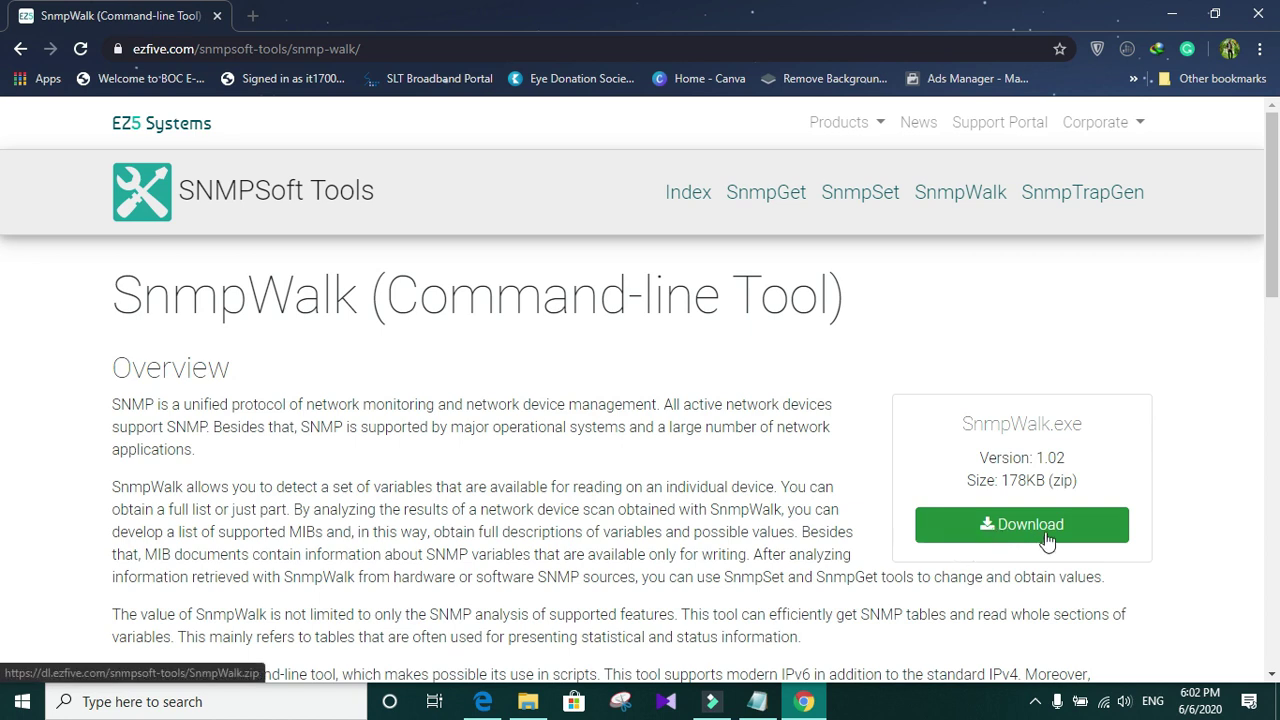
scroll(1073, 538, down, 1)
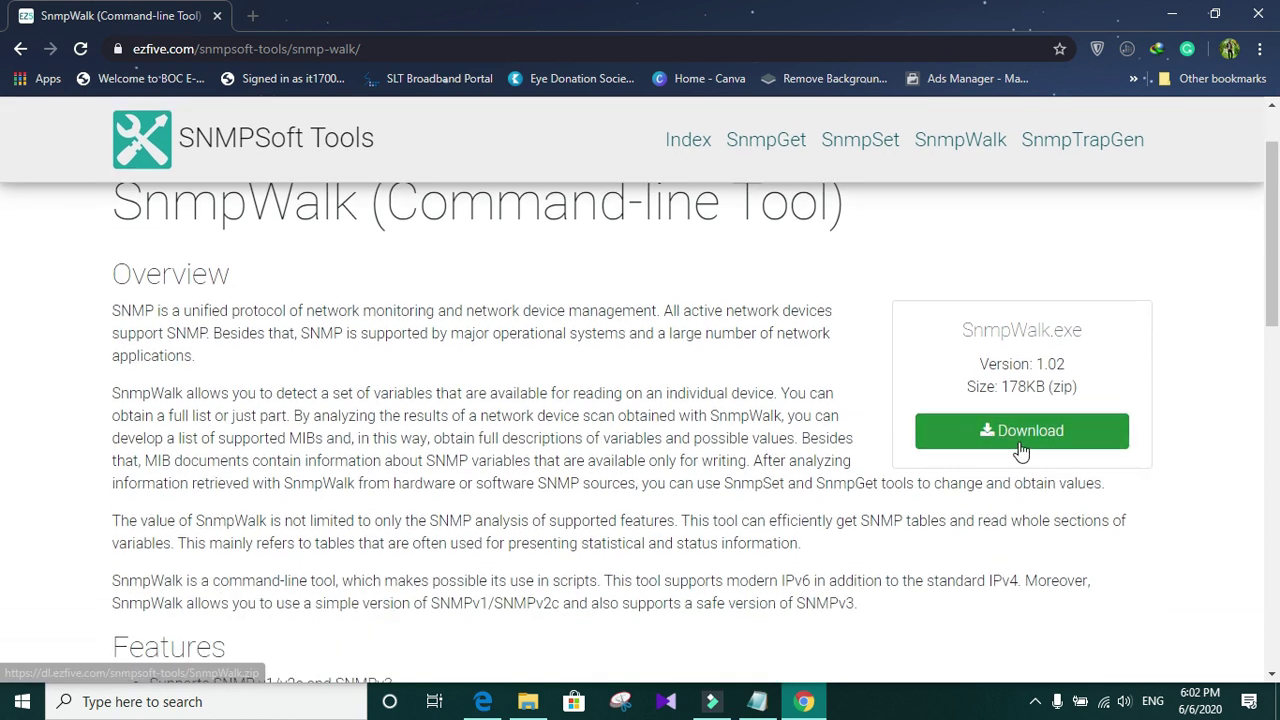
scroll(1020, 450, down, 3)
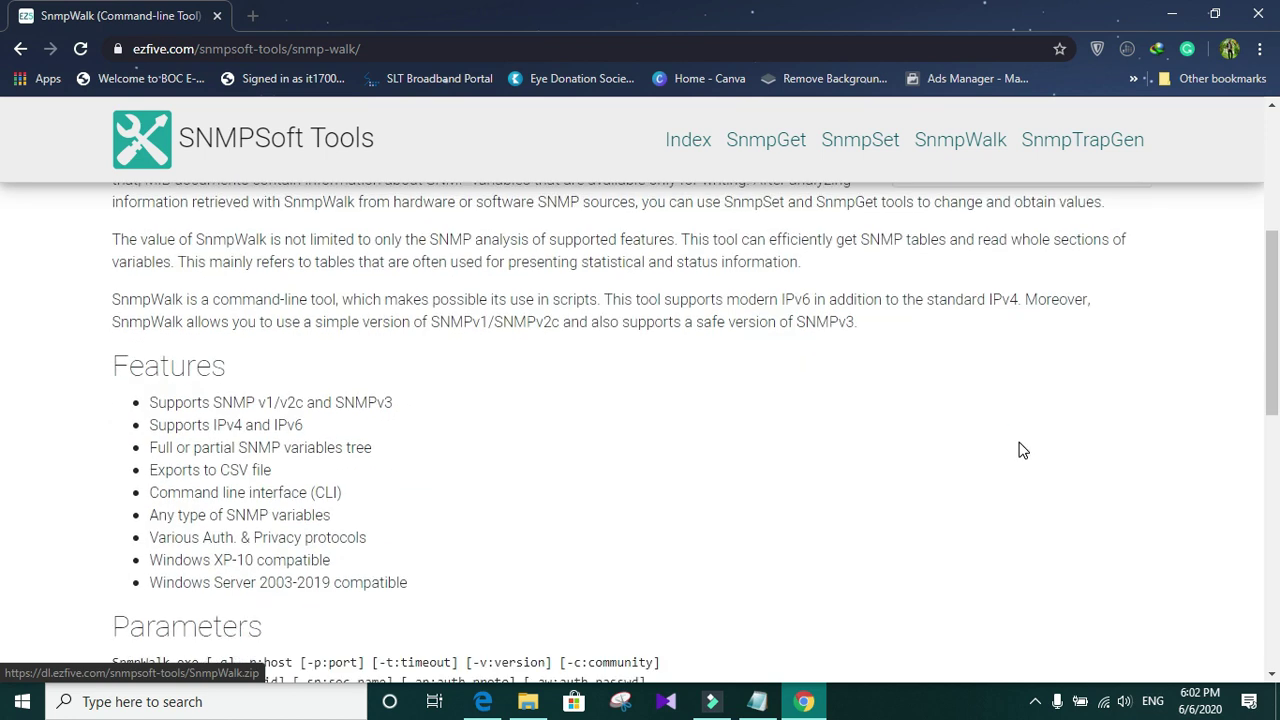
scroll(674, 549, down, 3)
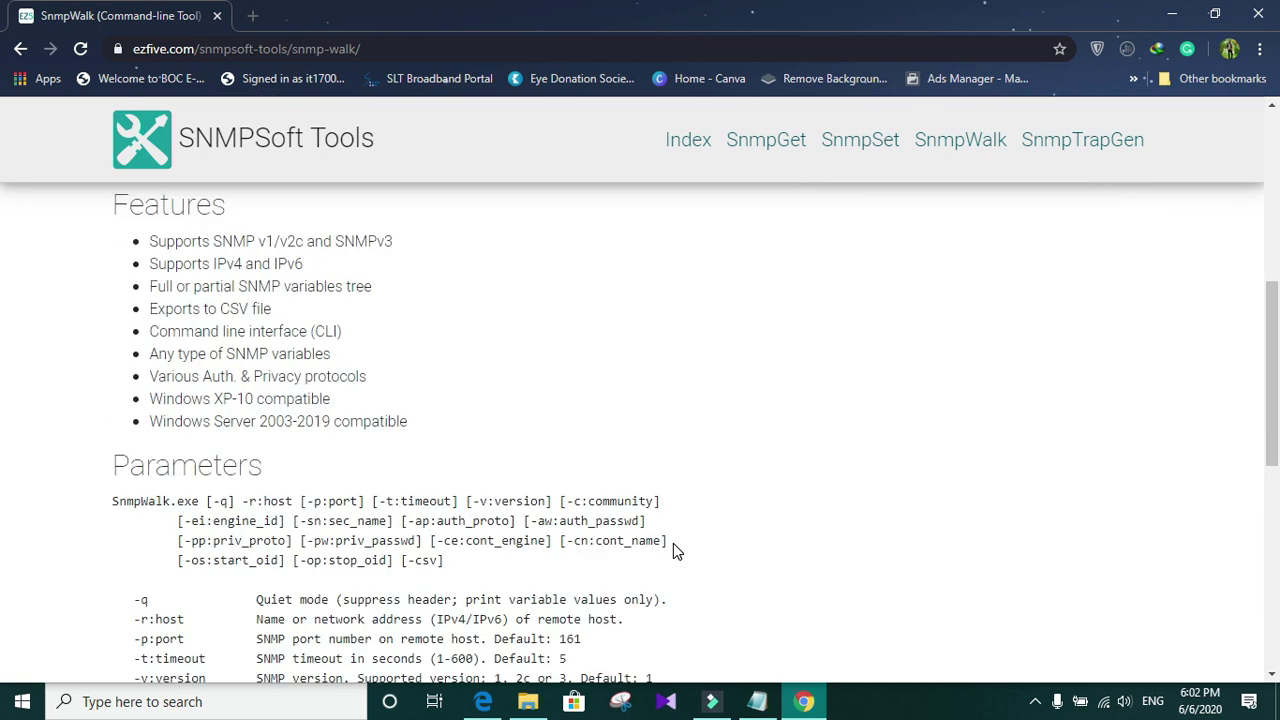
scroll(909, 460, up, 6)
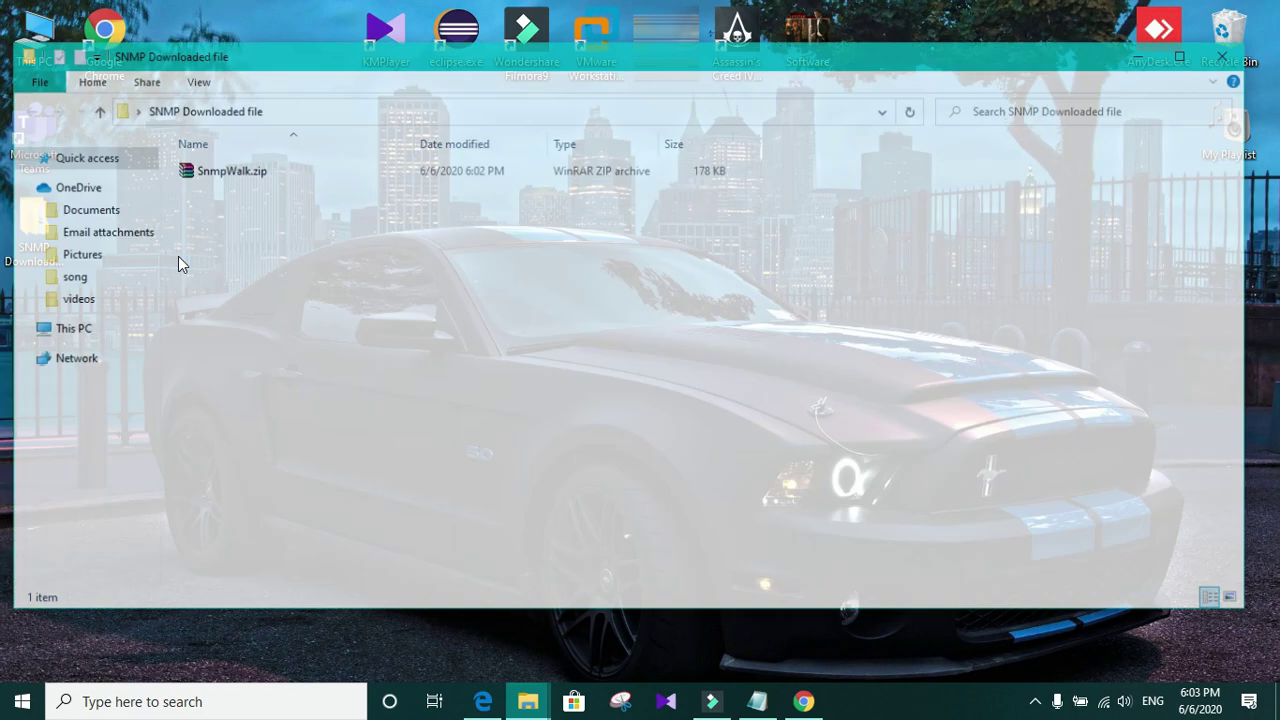
Step: Extract SnmpWalk.zip here, then select the extracted ReadMe.txt
click(235, 172)
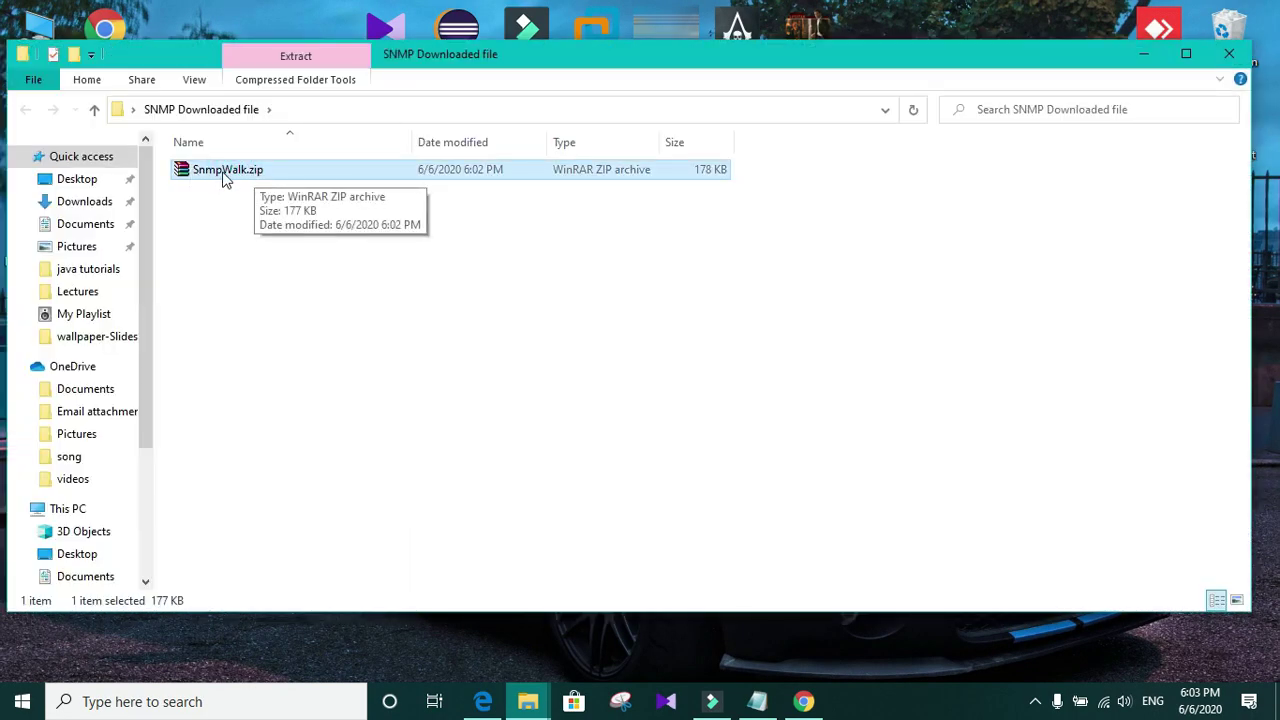
right_click(224, 178)
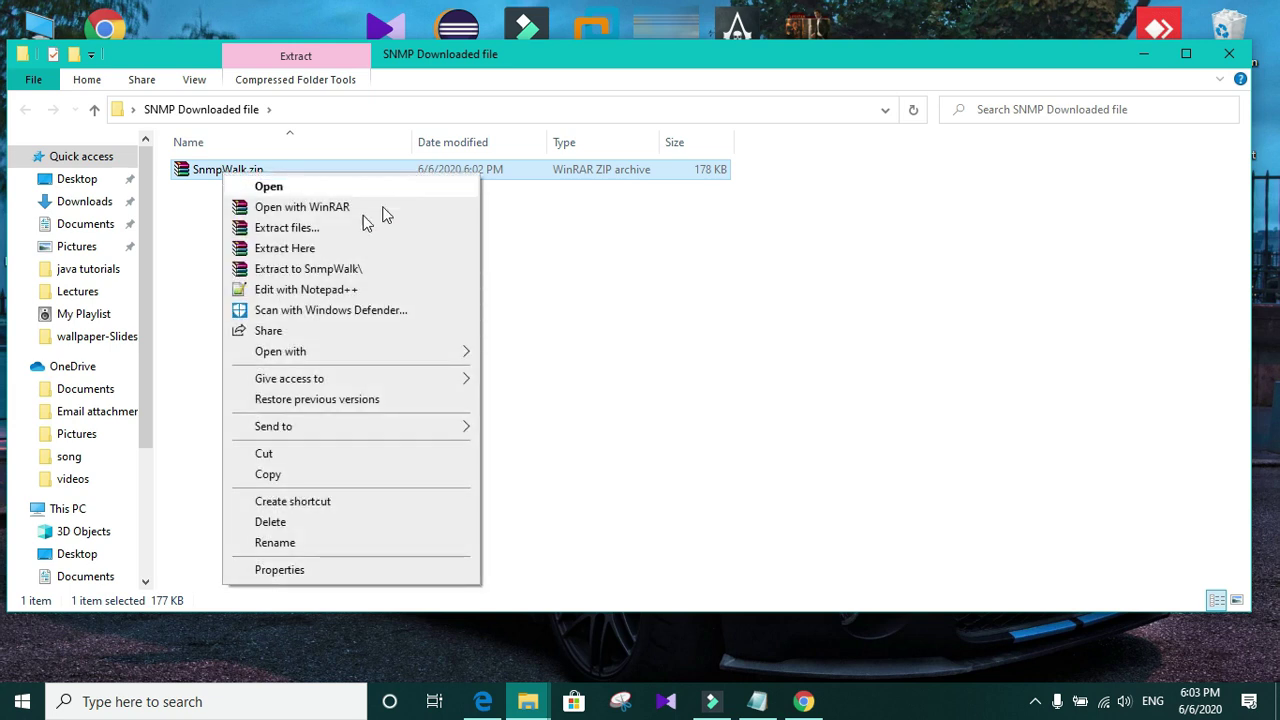
click(310, 252)
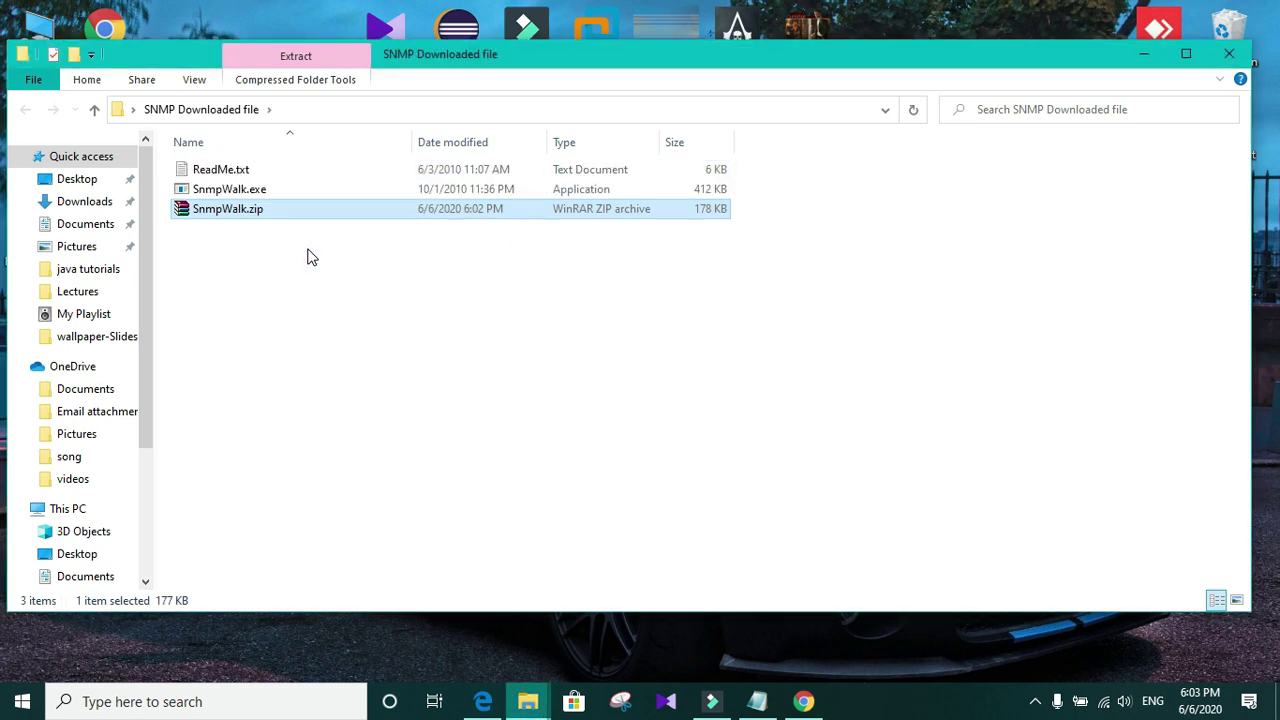
click(210, 172)
Step: Read ReadMe.txt maximized in Notepad through Usage & Parameters and Examples, then minimize it
double_click(208, 172)
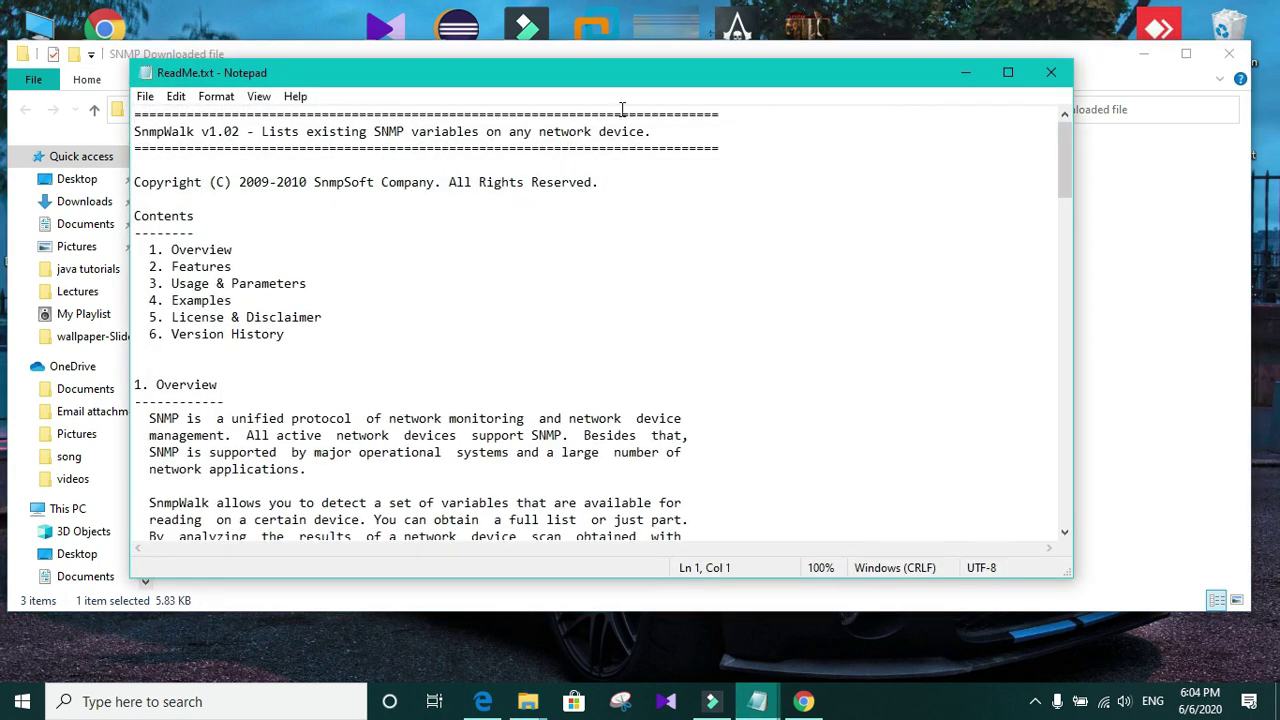
click(1006, 74)
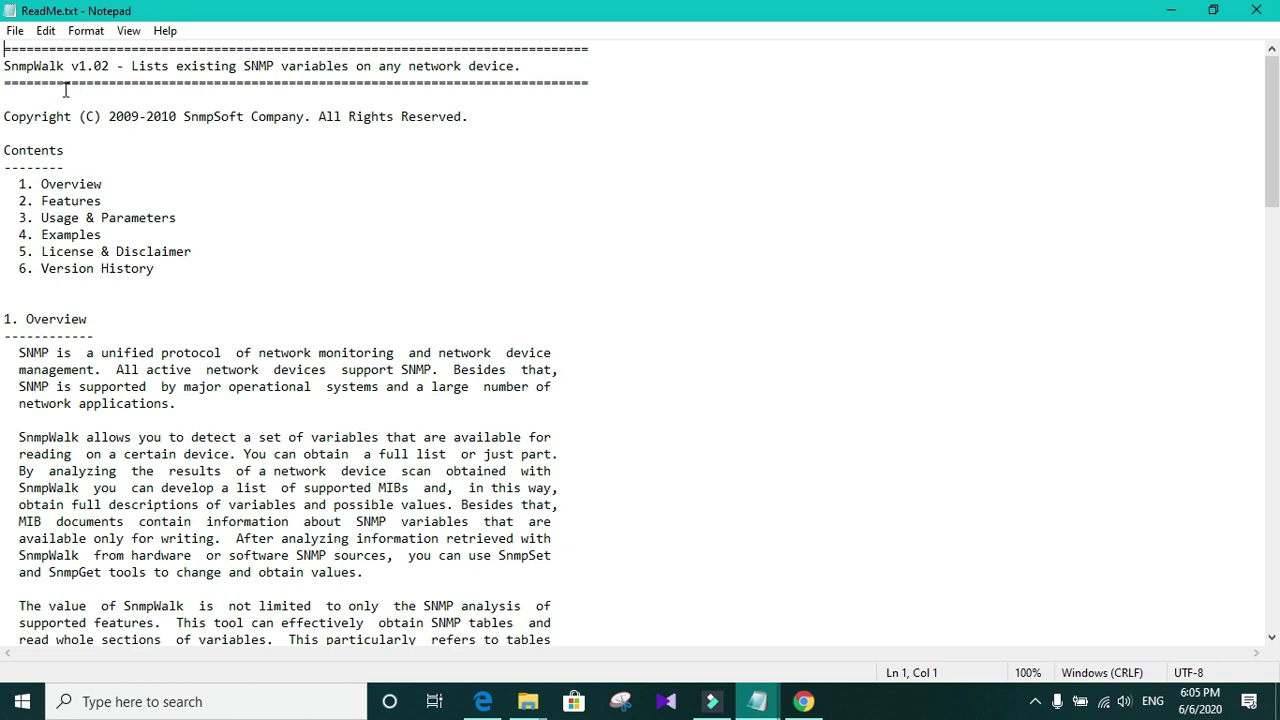
scroll(430, 240, down, 9)
scroll(432, 244, down, 10)
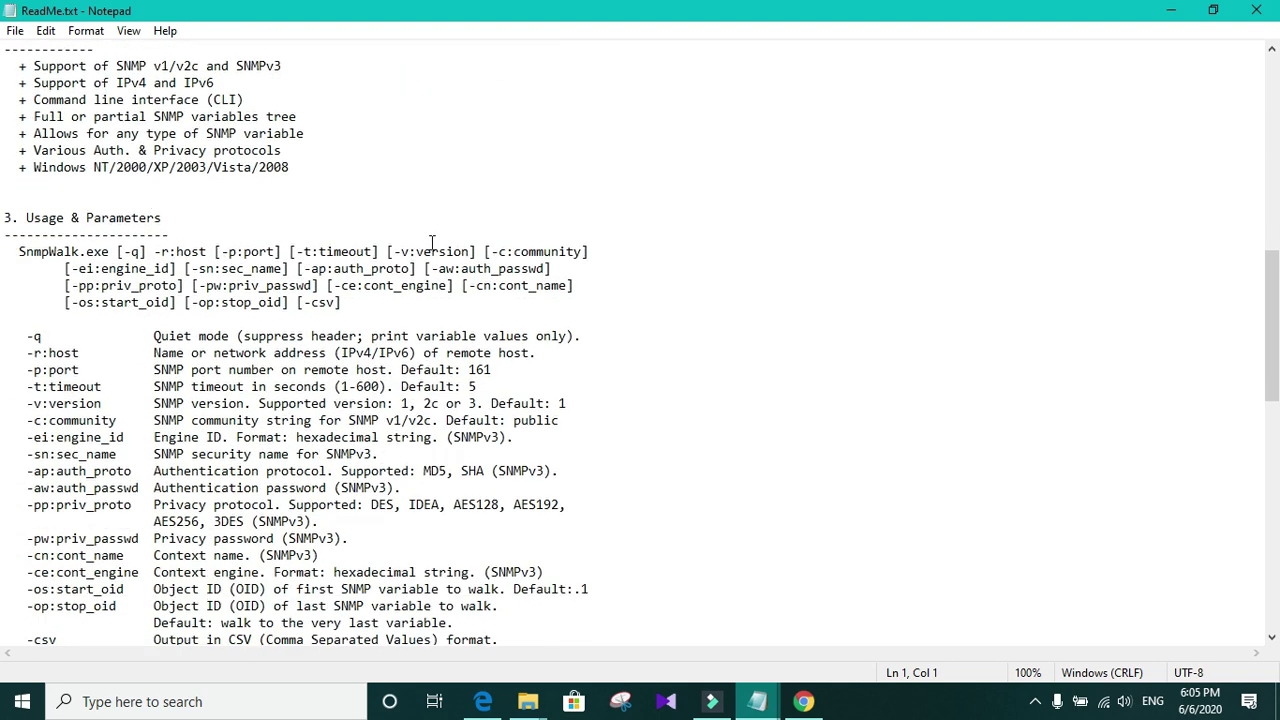
scroll(224, 368, down, 2)
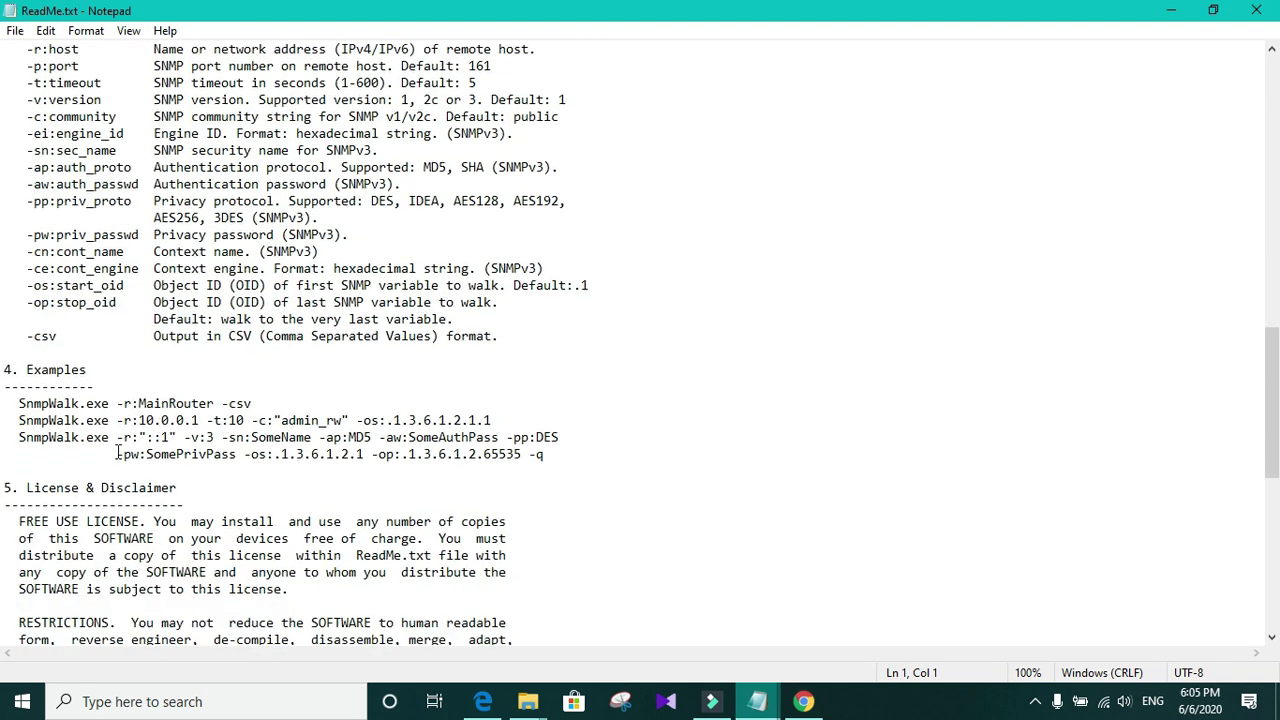
click(1170, 12)
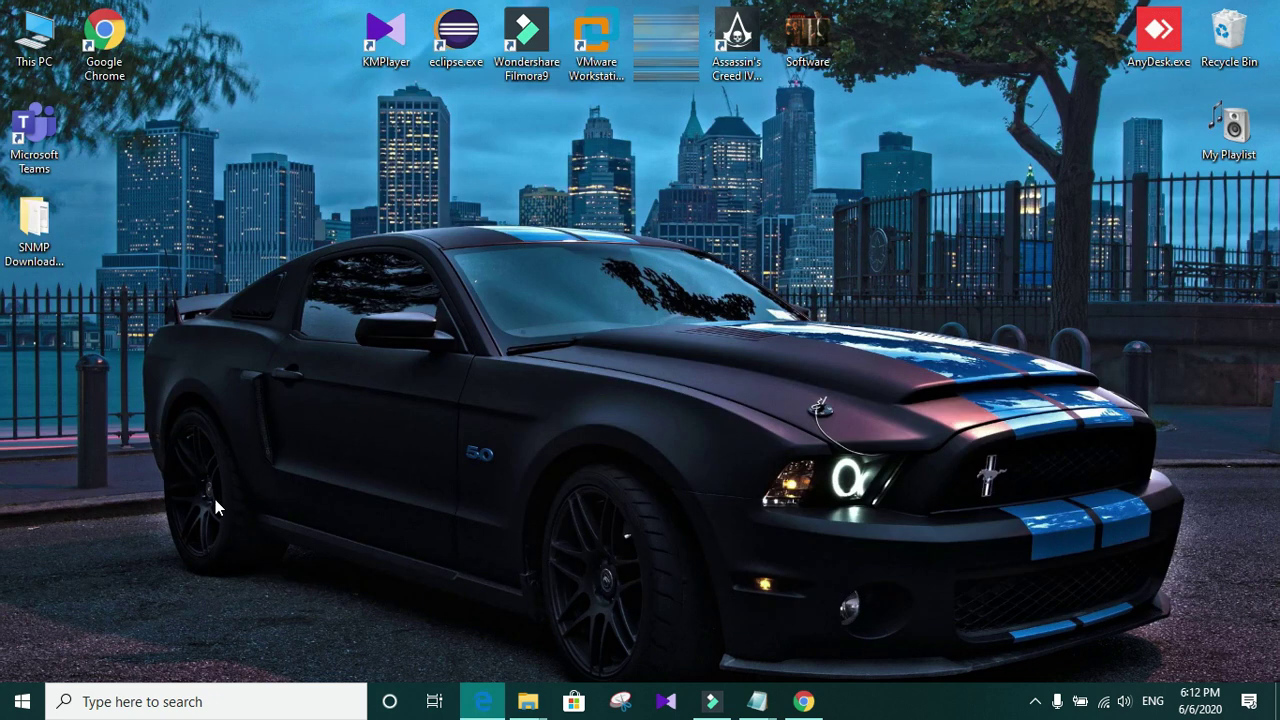
Step: Launch Command Prompt via cmd search and move its window to the right
click(150, 702)
text(cmd)
key(Return)
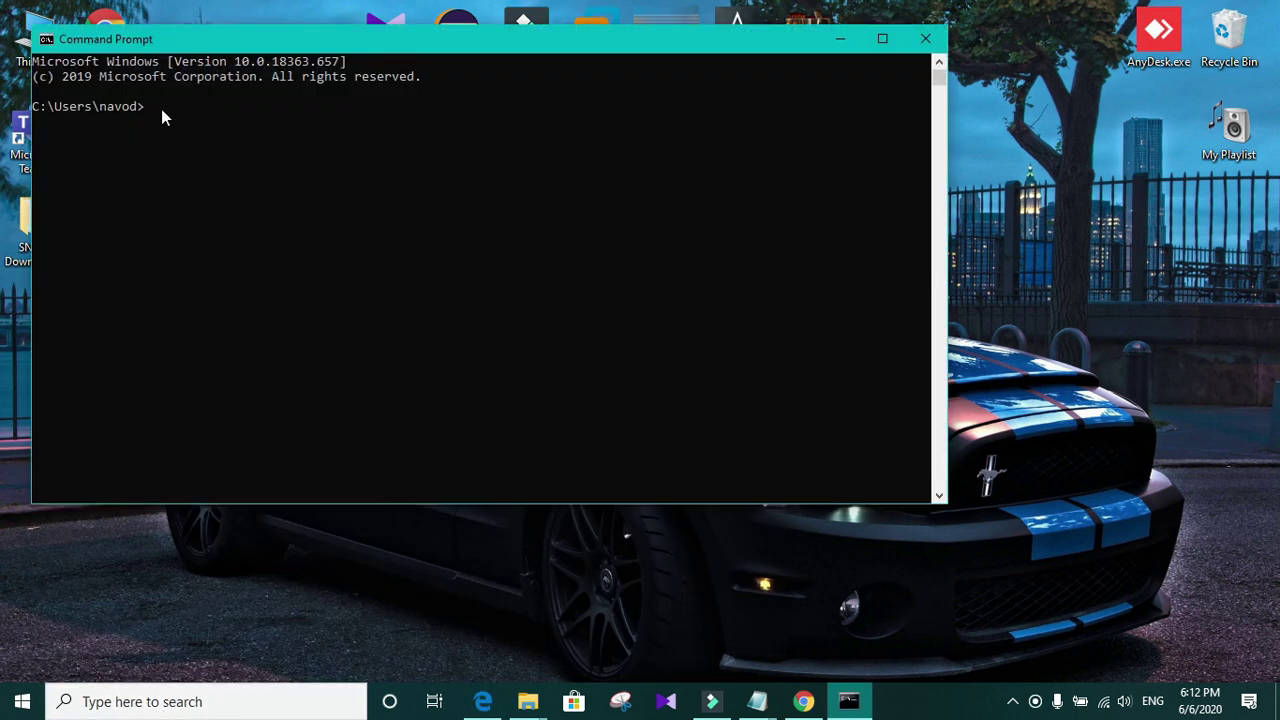
click(161, 108)
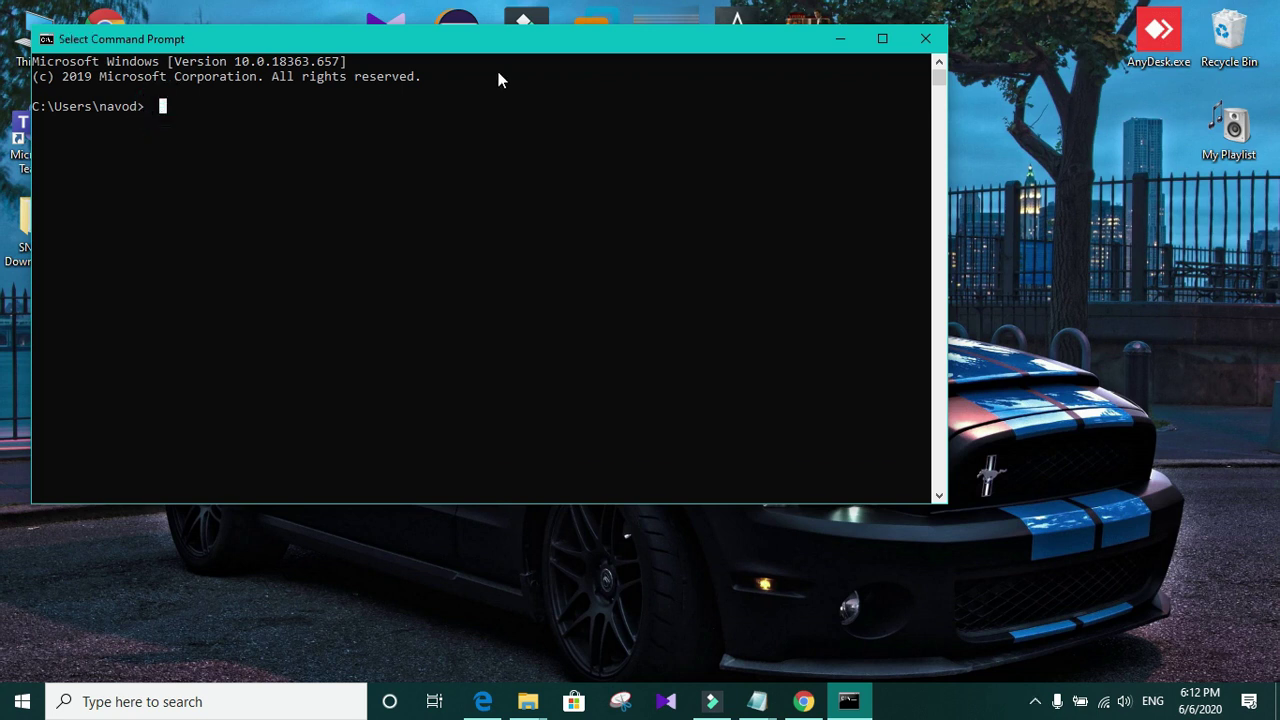
drag(486, 43, 743, 80)
Step: Copy the SNMP Downloaded file folder path from Explorer and cd into it
double_click(34, 225)
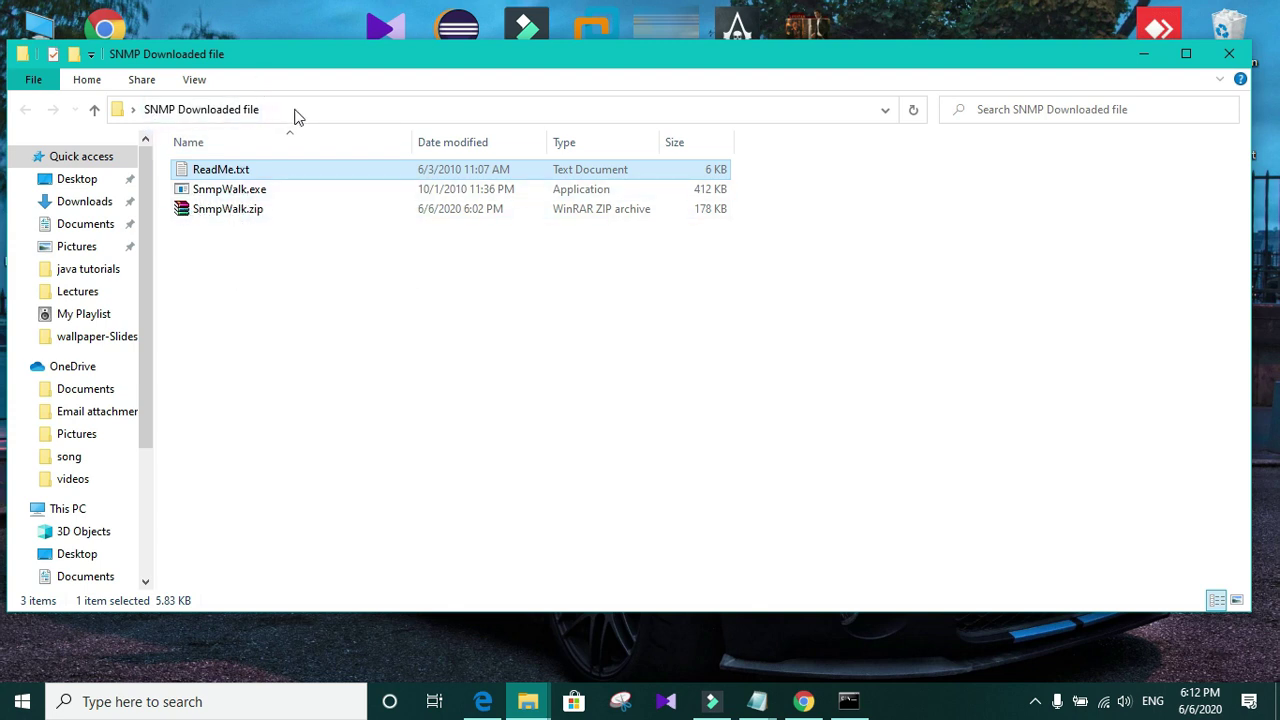
click(292, 112)
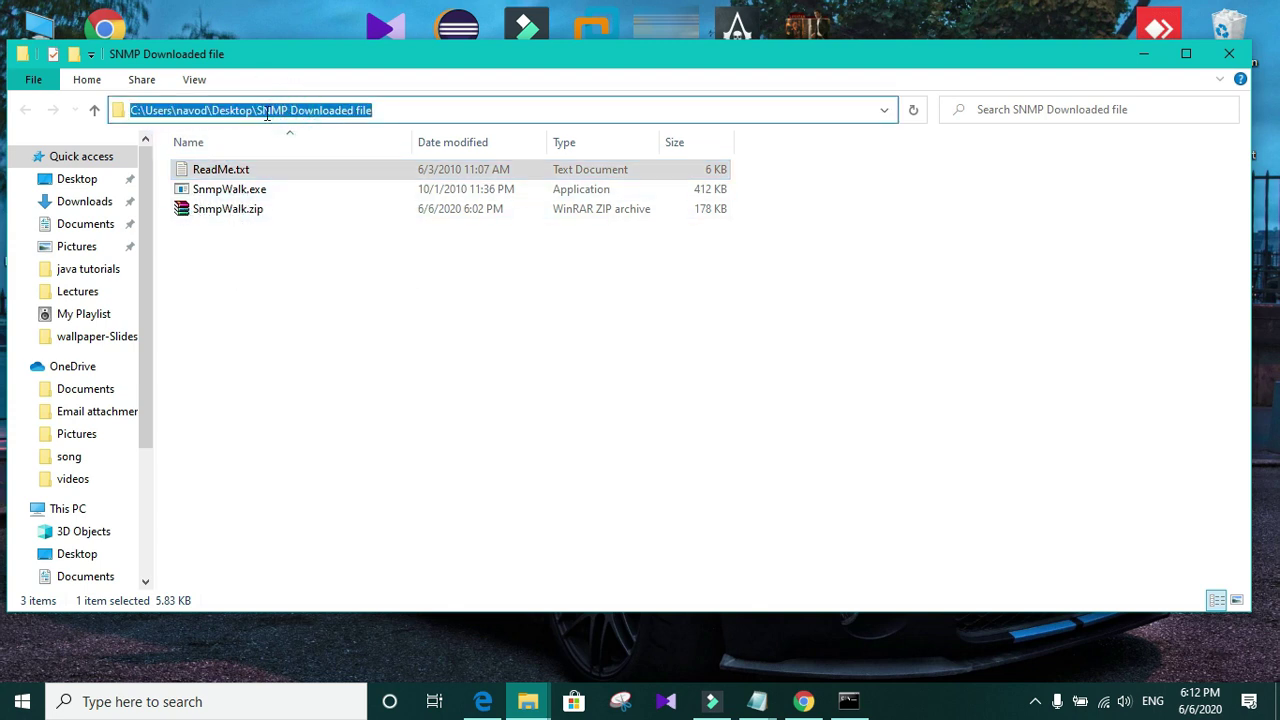
right_click(306, 113)
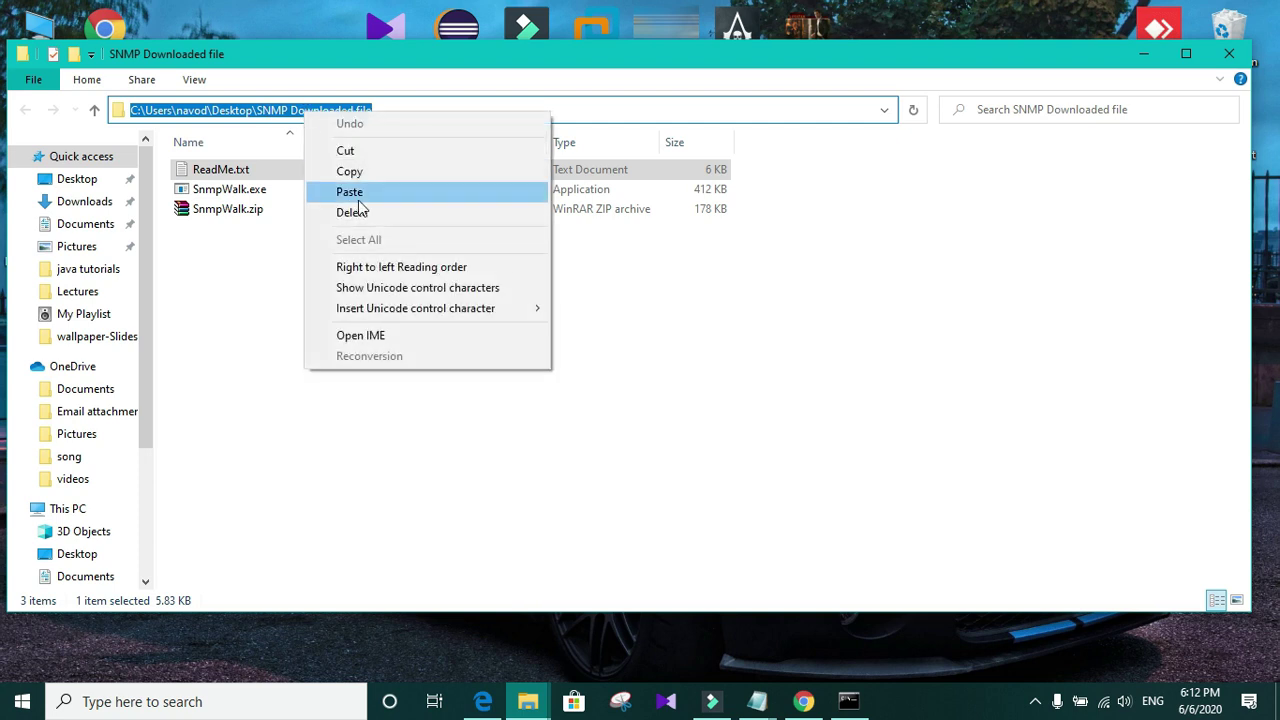
click(350, 172)
click(1146, 55)
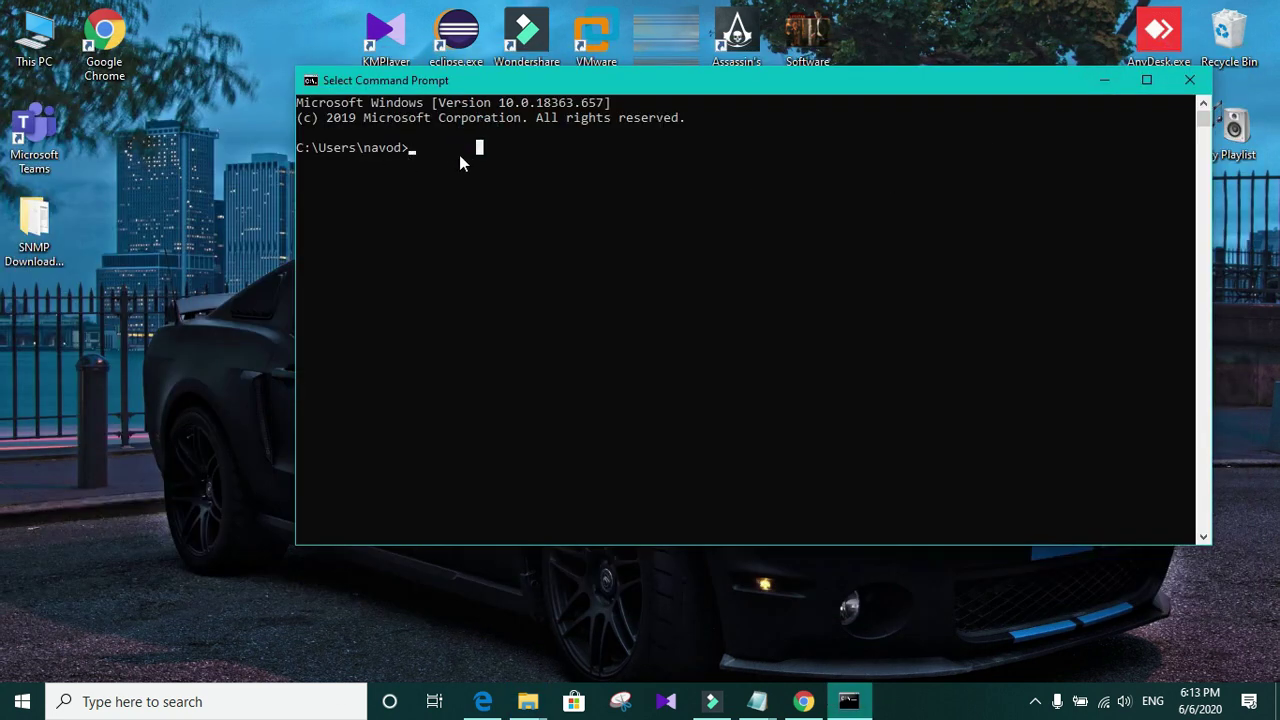
text(cd)
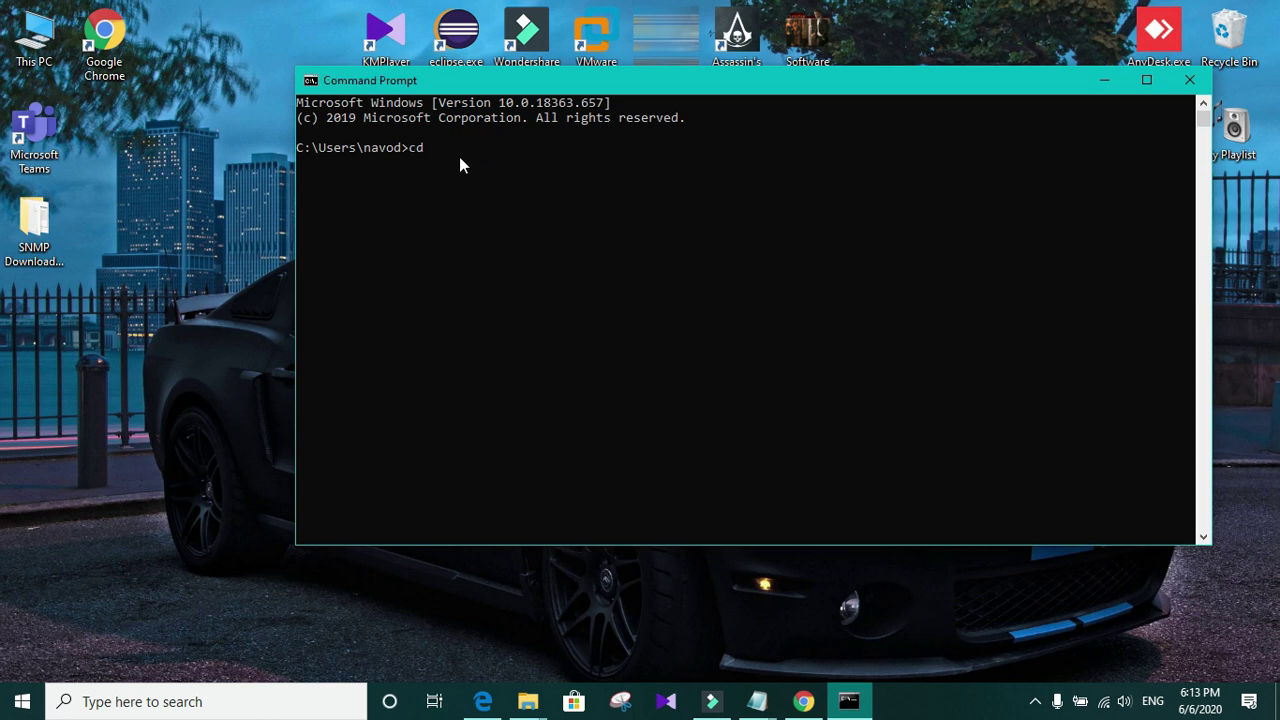
key(ctrl+v)
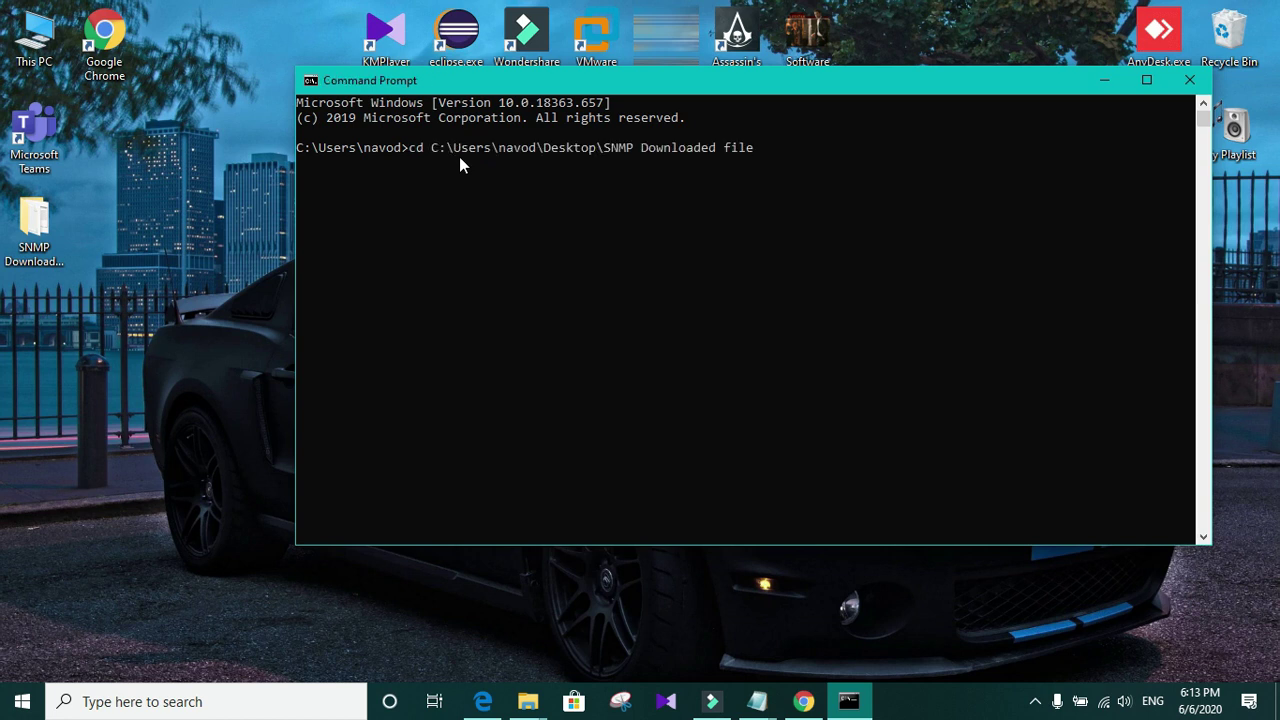
key(Return)
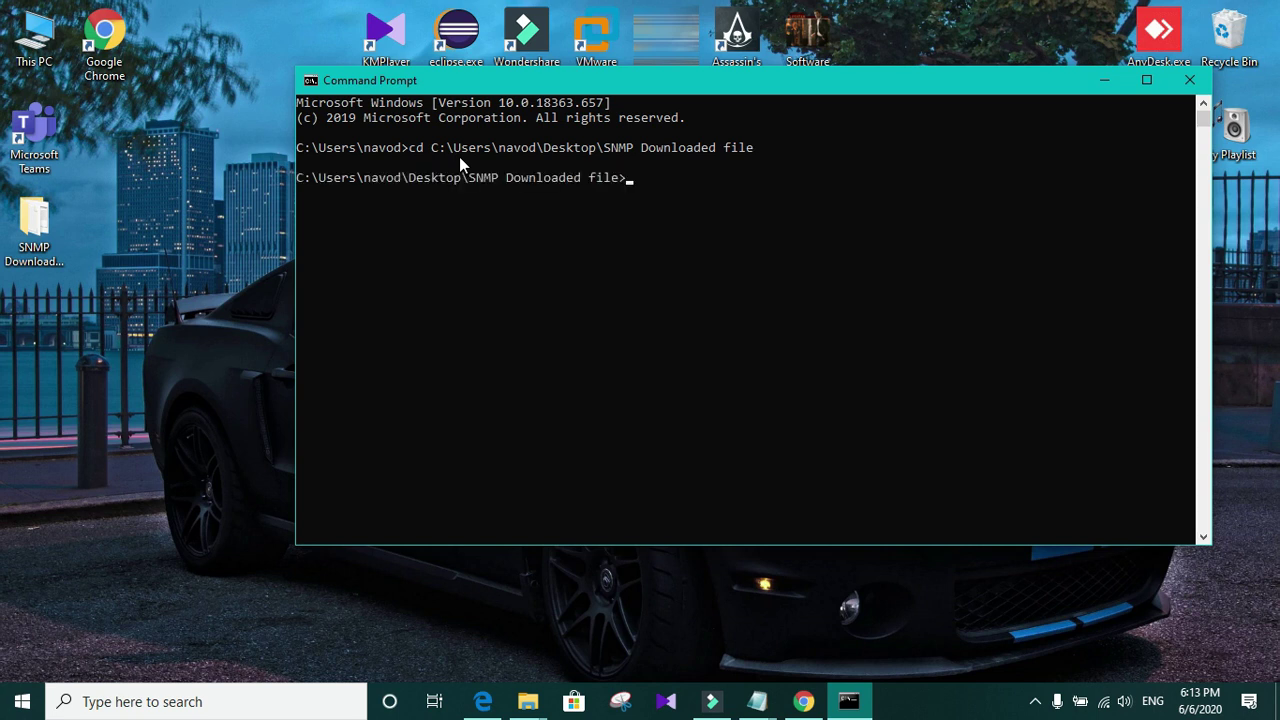
Step: Type SnmpWalk.exe -r:192.168.1.101, confirming the IP in the Untitled Notepad notes
text(Snm)
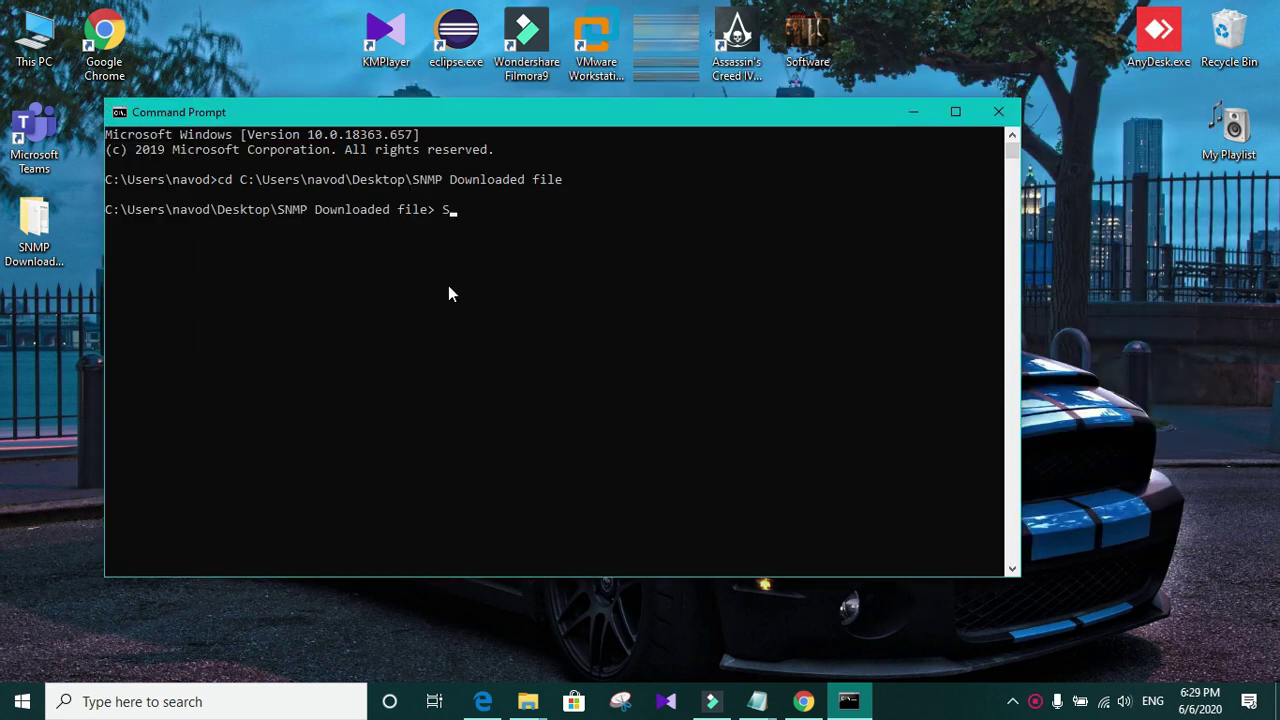
text(pWalk.exe -r)
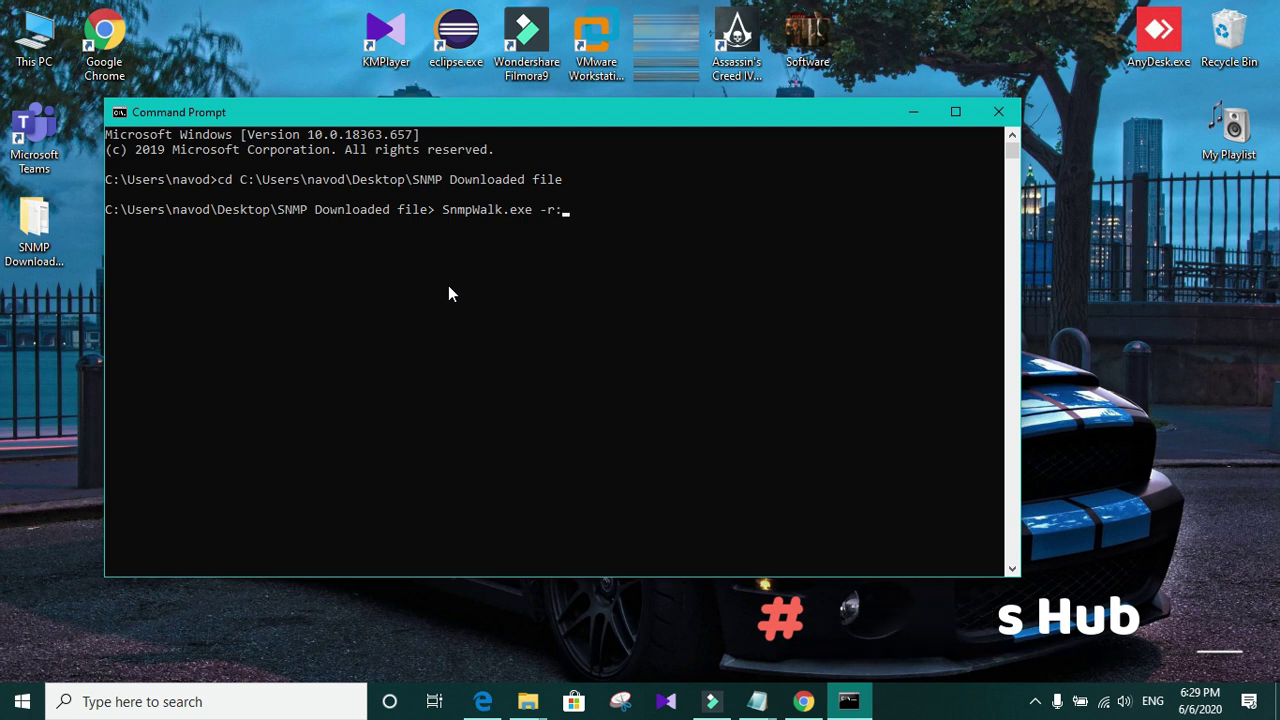
text(:)
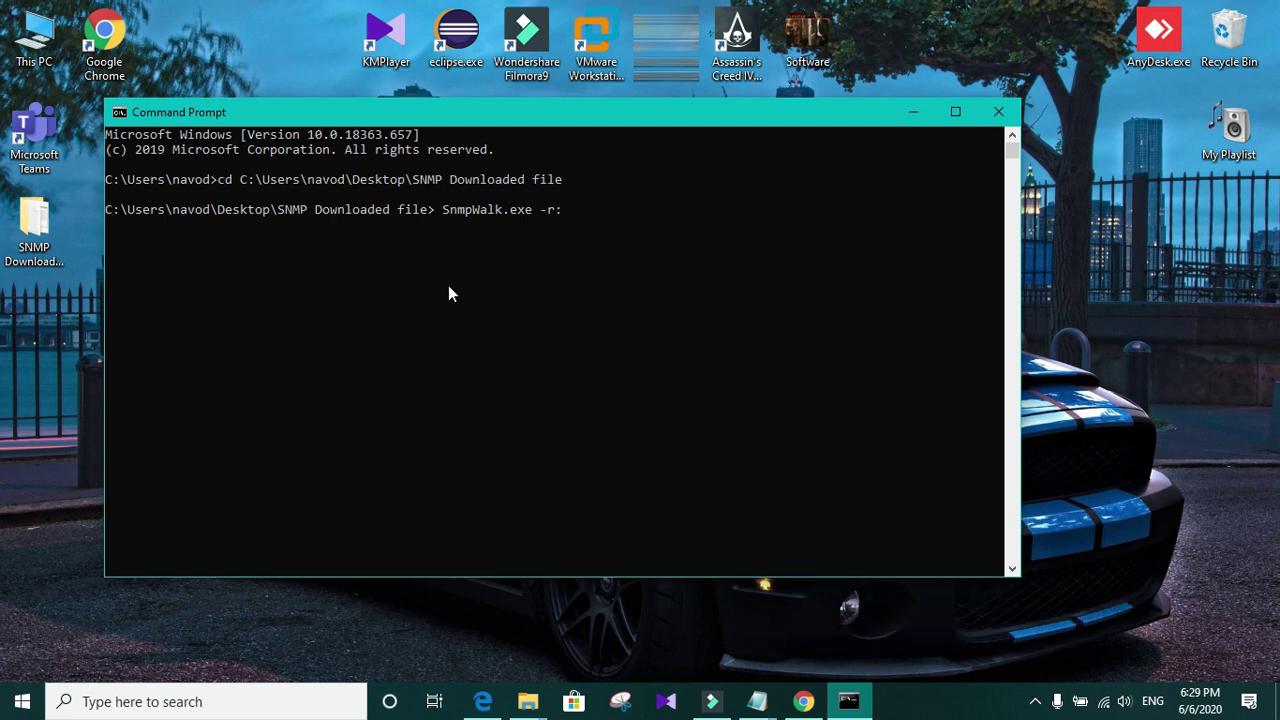
text(192.168.1.101)
click(757, 701)
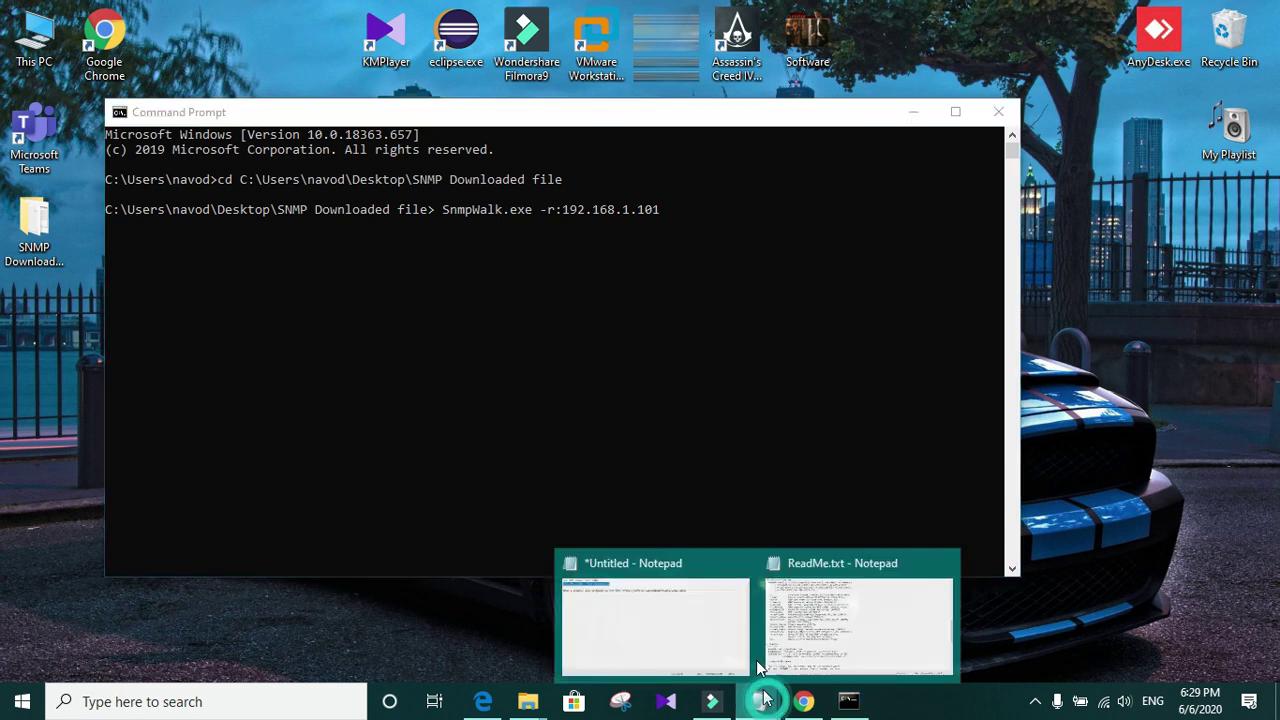
click(651, 600)
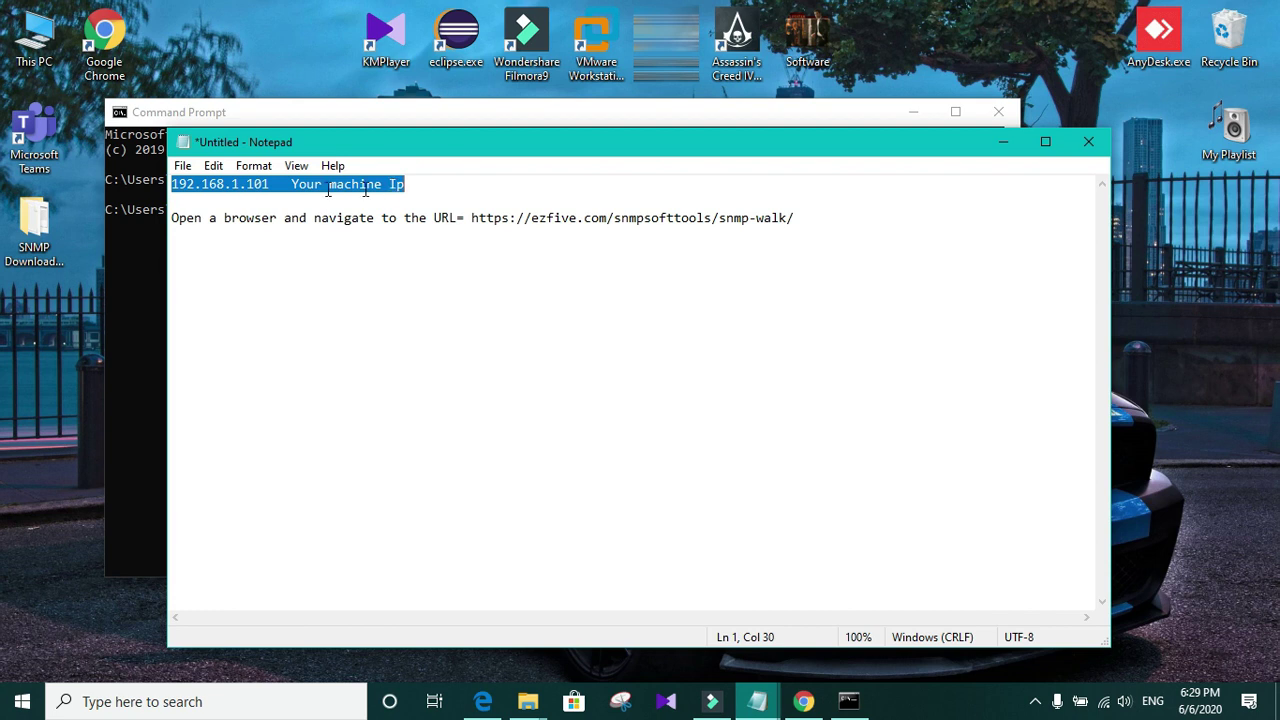
click(188, 186)
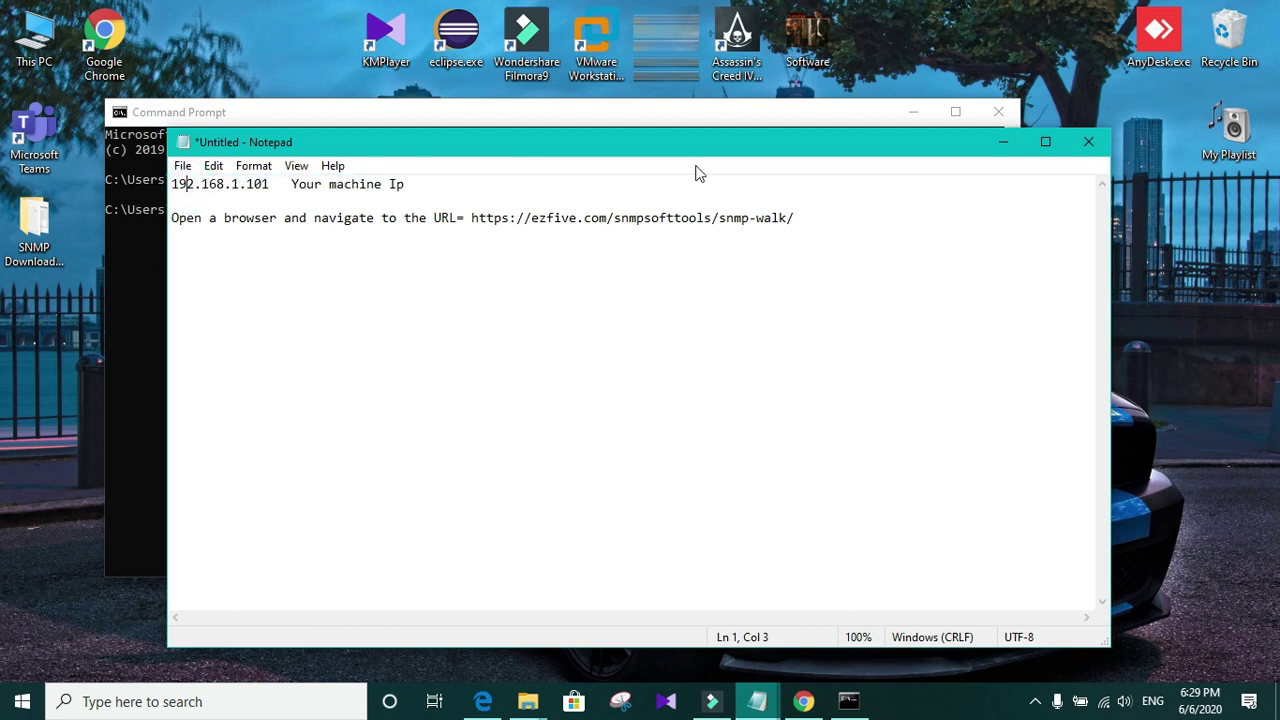
click(1003, 141)
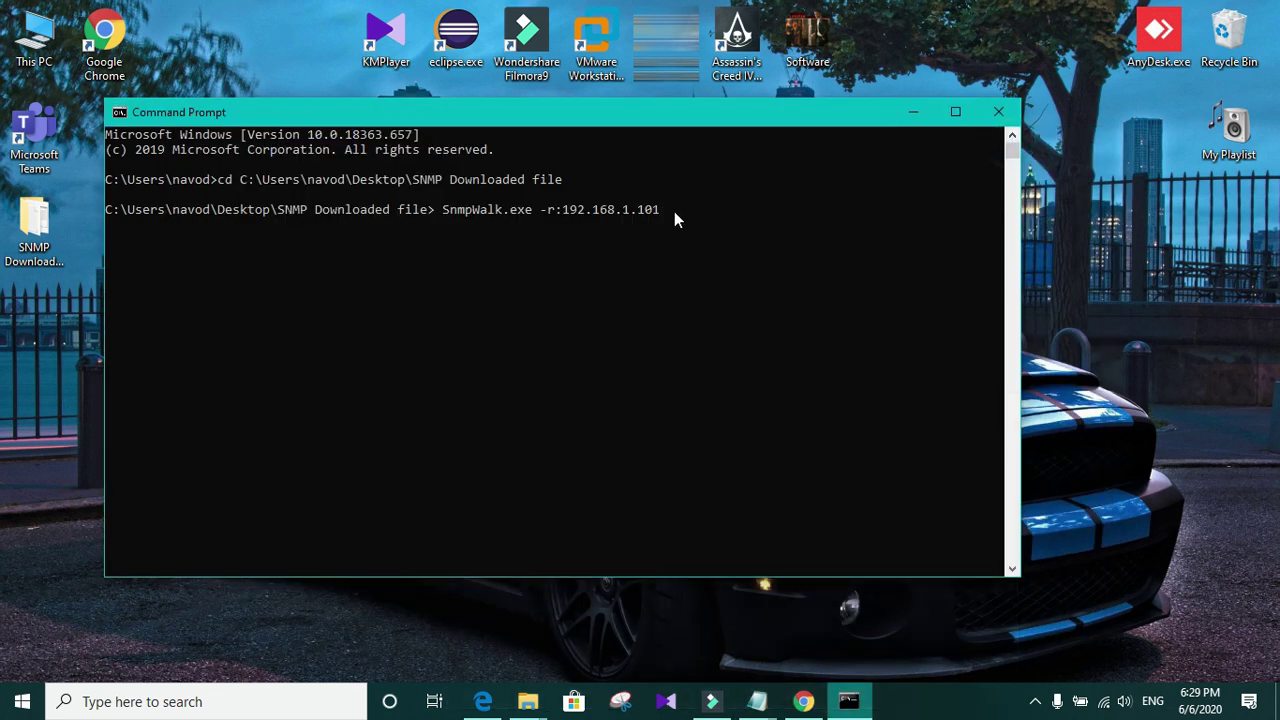
click(670, 211)
key(Escape)
text(-p:161 -v:2c -c:SNMP>output.txt)
key(Return)
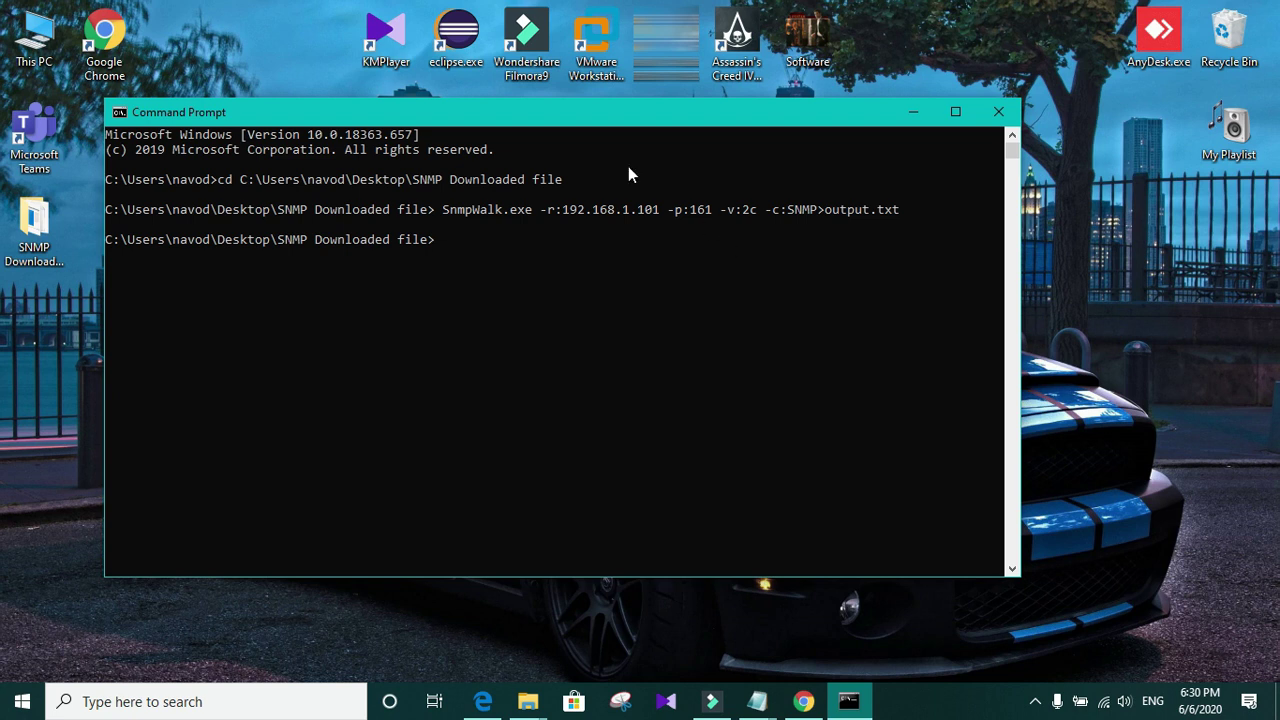
Step: Open output.txt from the SNMP Downloaded file folder, see the timeout, and close it
drag(500, 114, 618, 154)
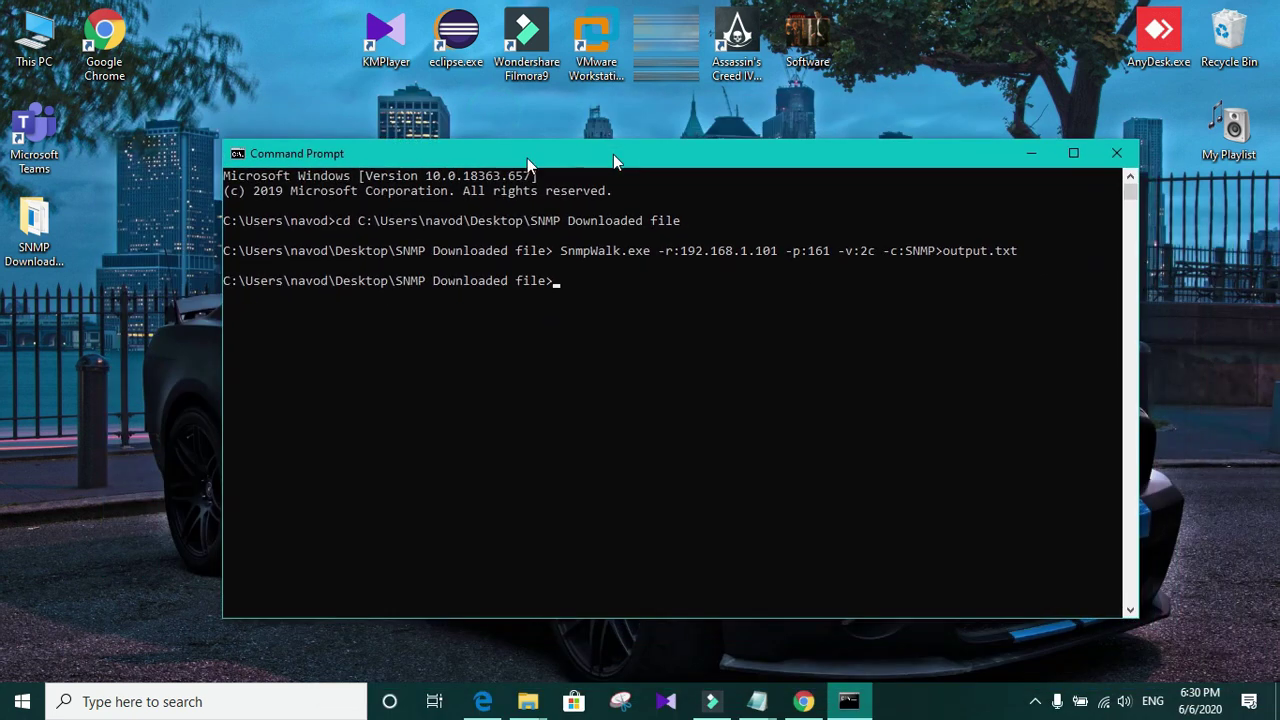
double_click(29, 226)
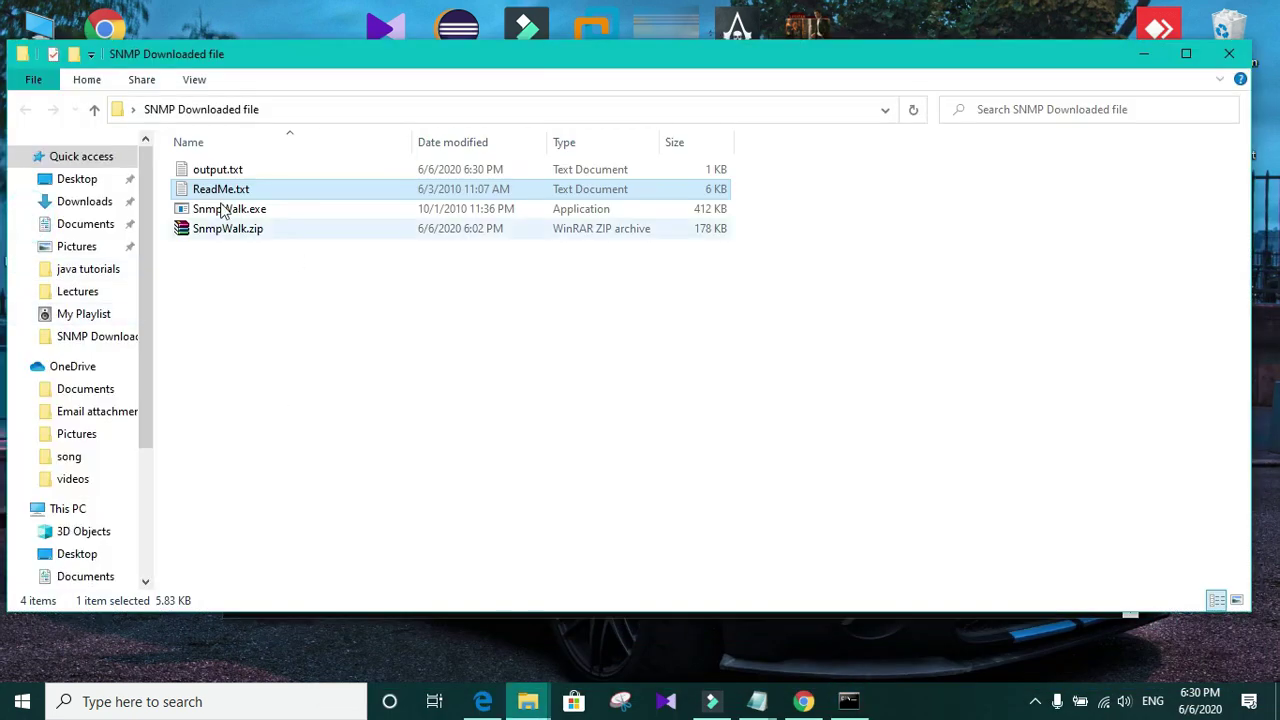
double_click(240, 172)
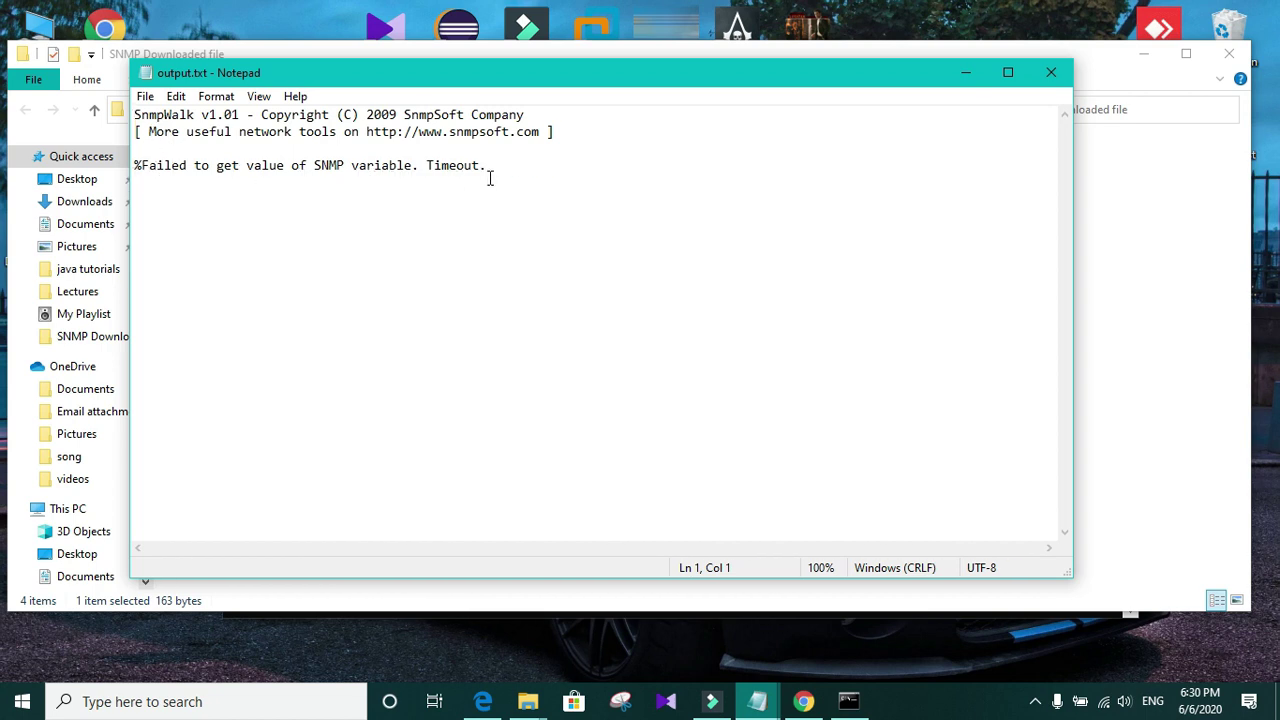
click(1050, 75)
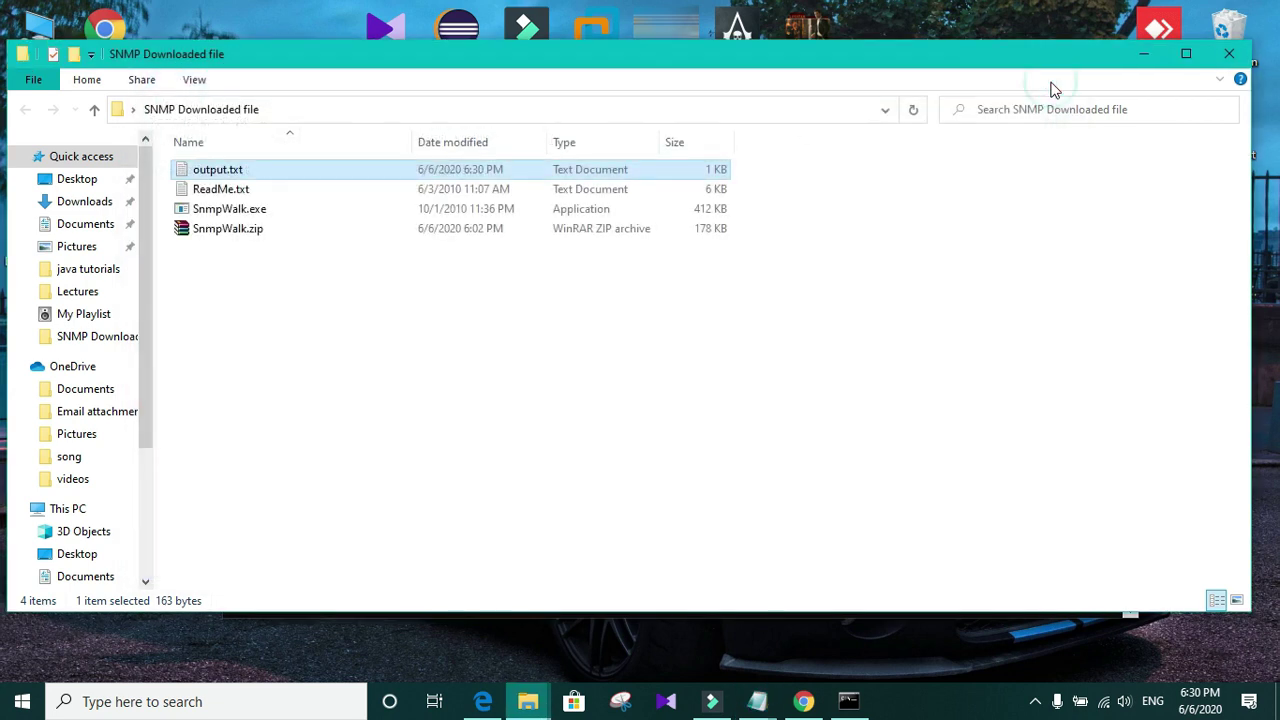
click(1149, 56)
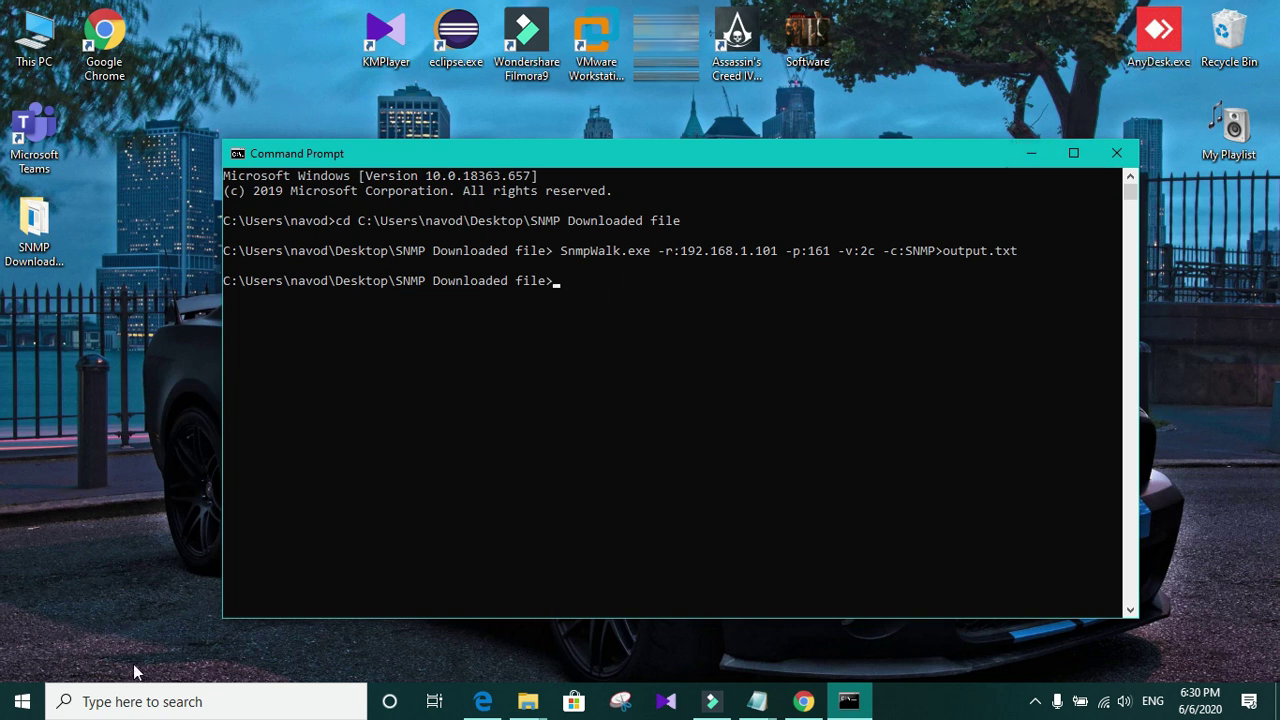
Step: Launch the Services console with services.msc from the Run dialog
click(130, 702)
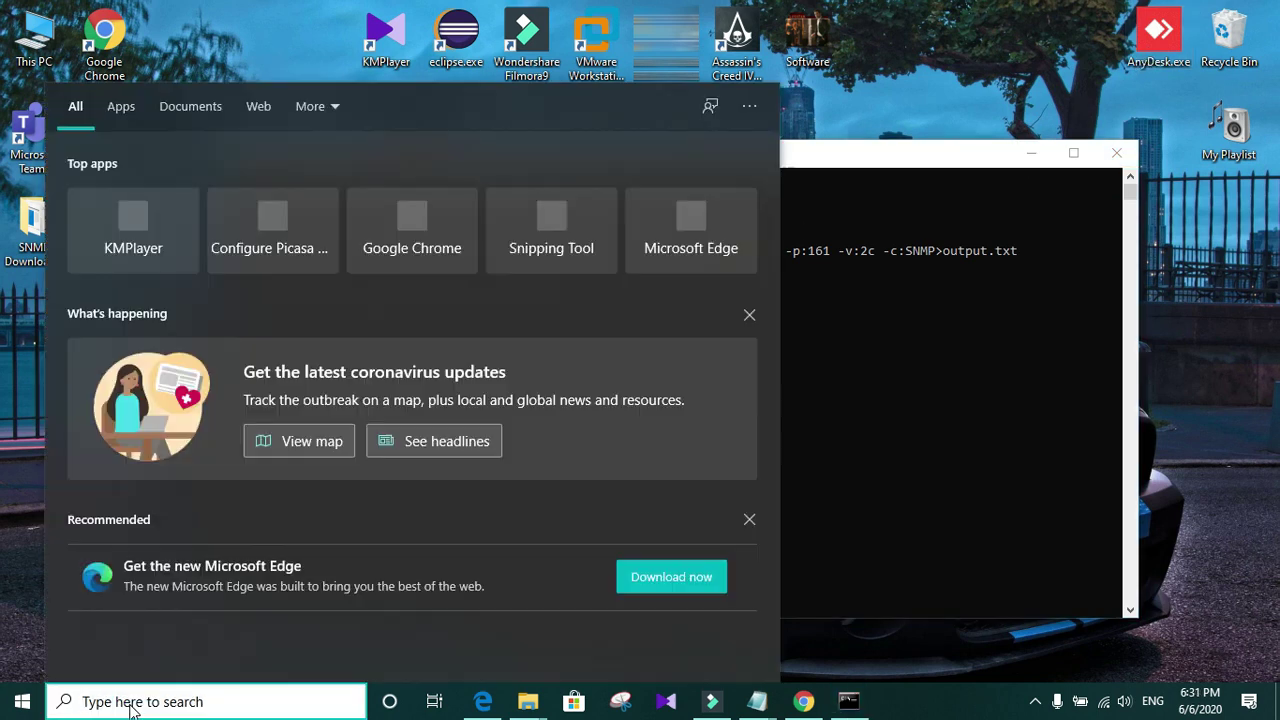
text(run)
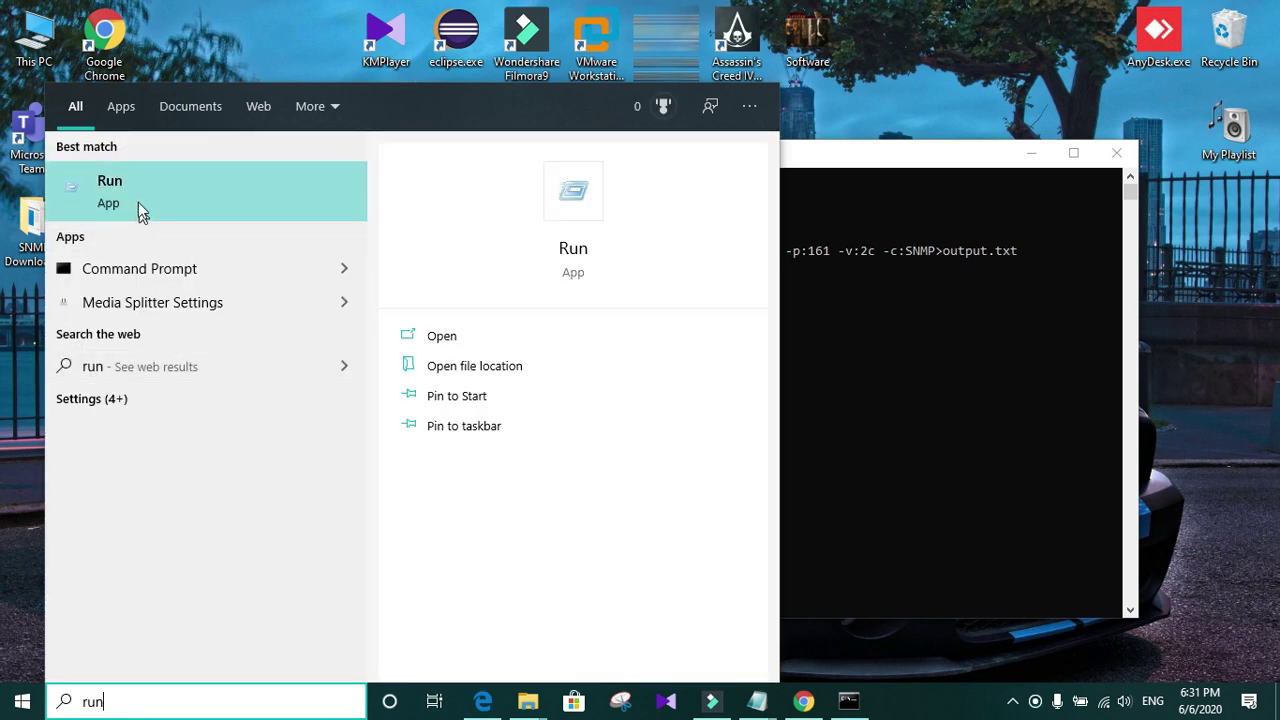
click(137, 194)
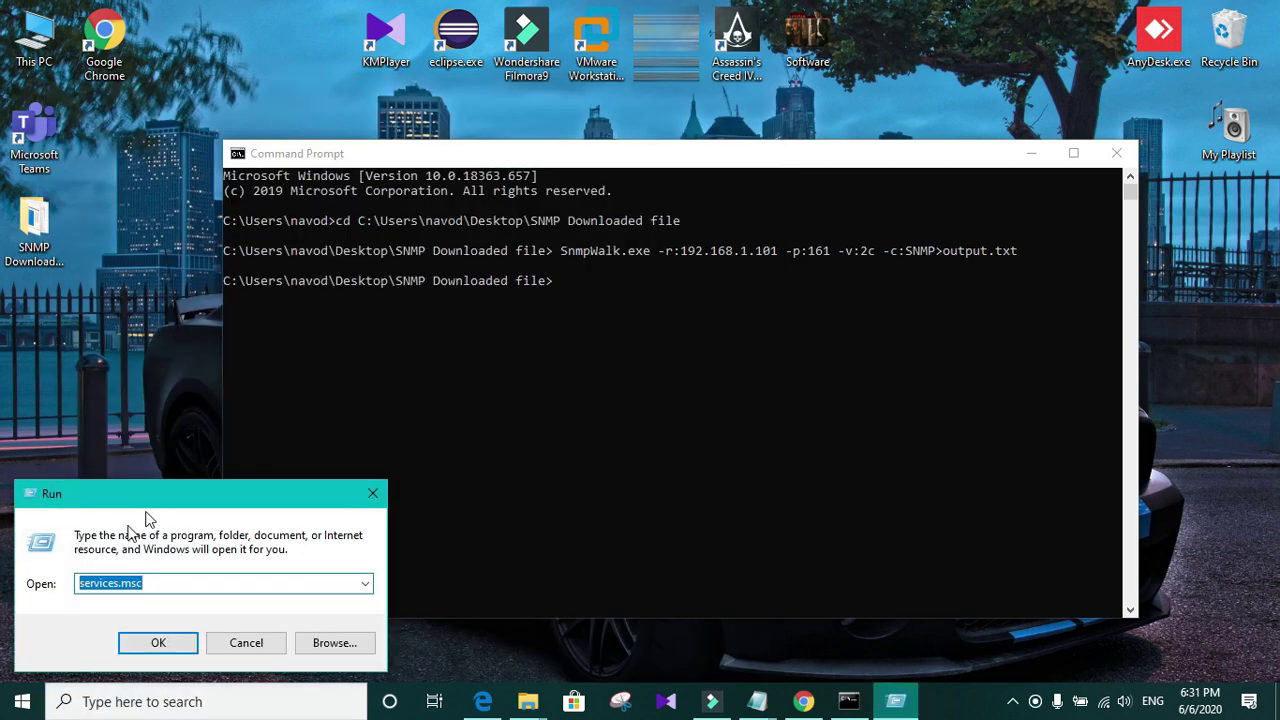
drag(160, 500, 509, 226)
click(446, 323)
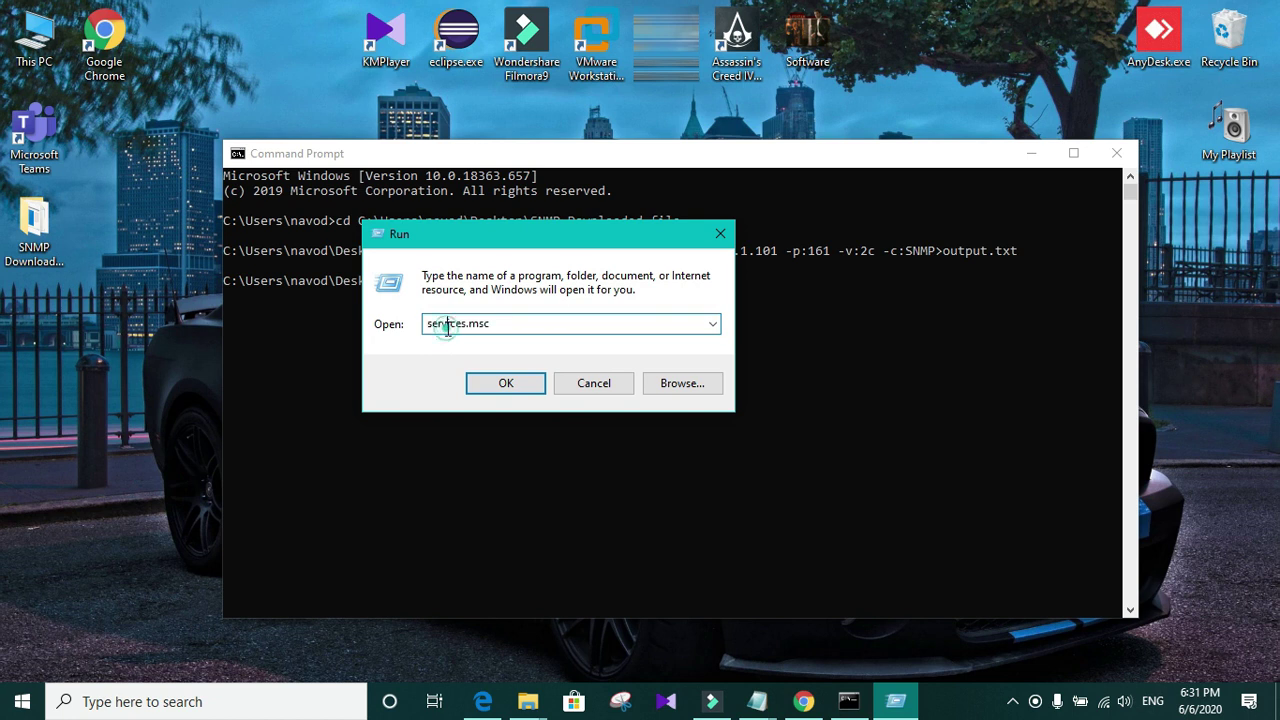
click(537, 323)
click(487, 381)
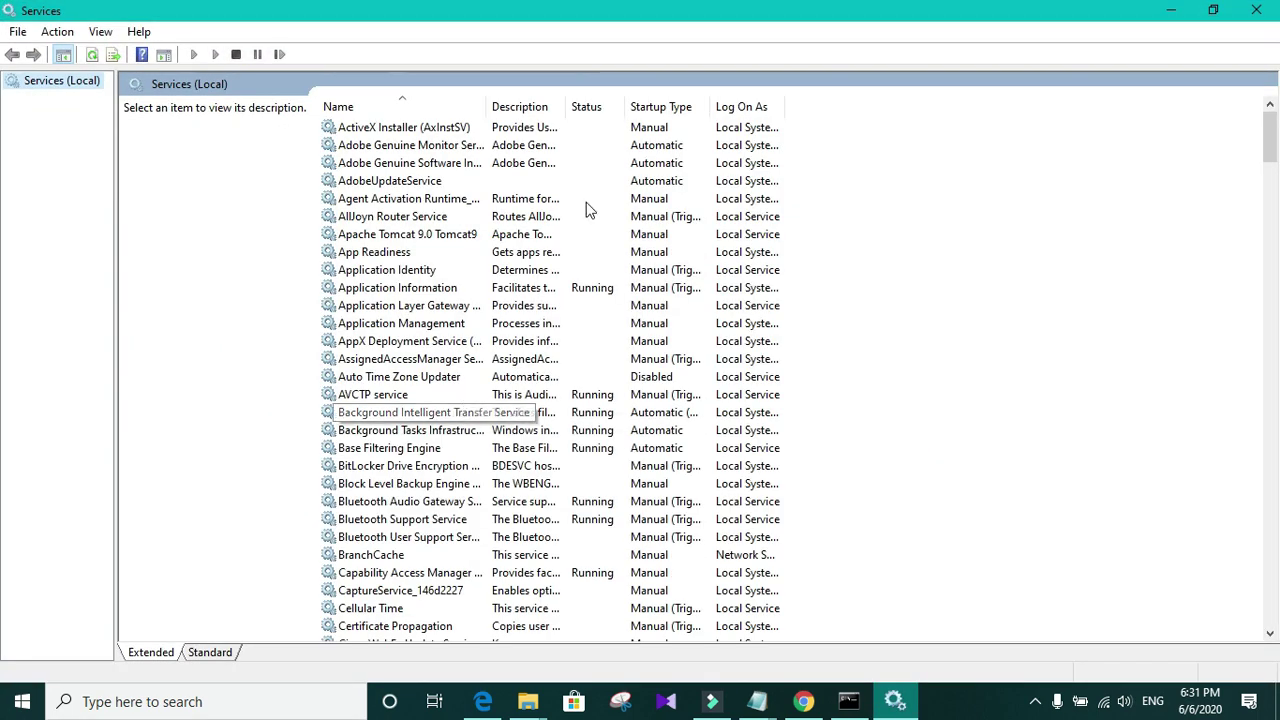
Step: Find the SNMP Service and open its Properties
scroll(1275, 237, down, 6)
scroll(3, 241, down, 20)
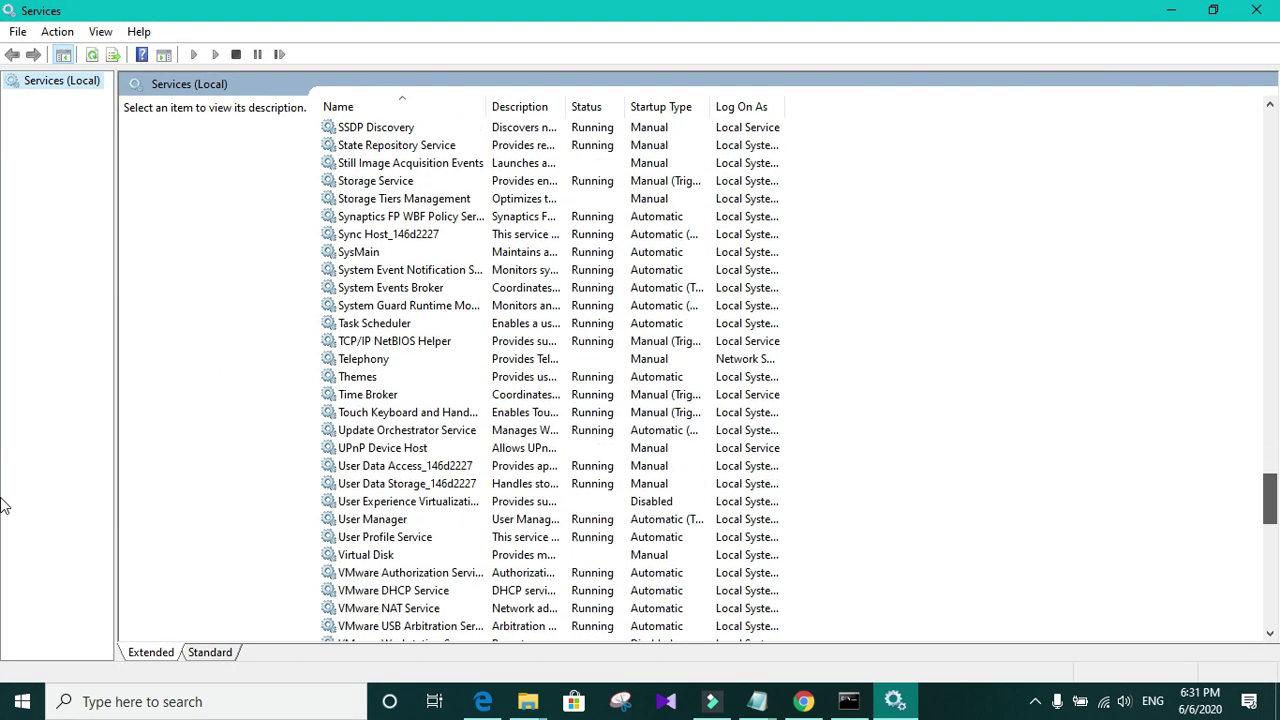
scroll(27, 575, down, 7)
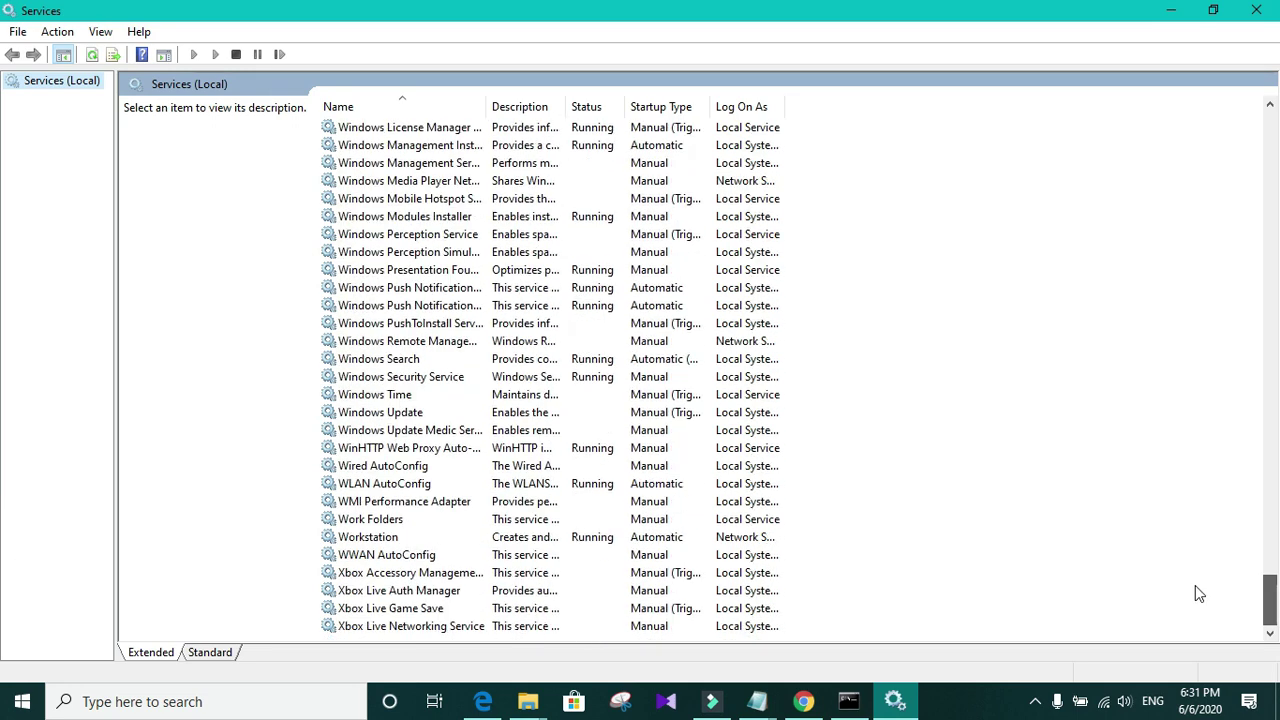
scroll(400, 360, up, 1)
scroll(400, 360, up, 19)
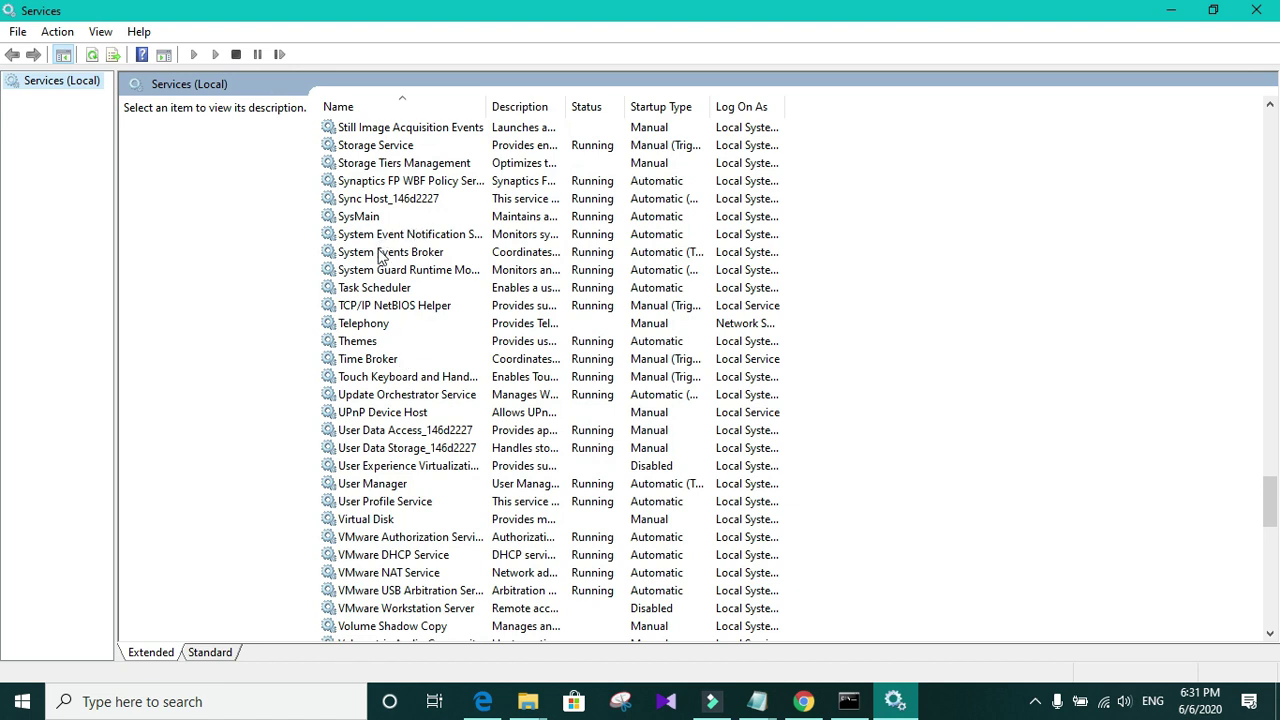
scroll(410, 300, up, 3)
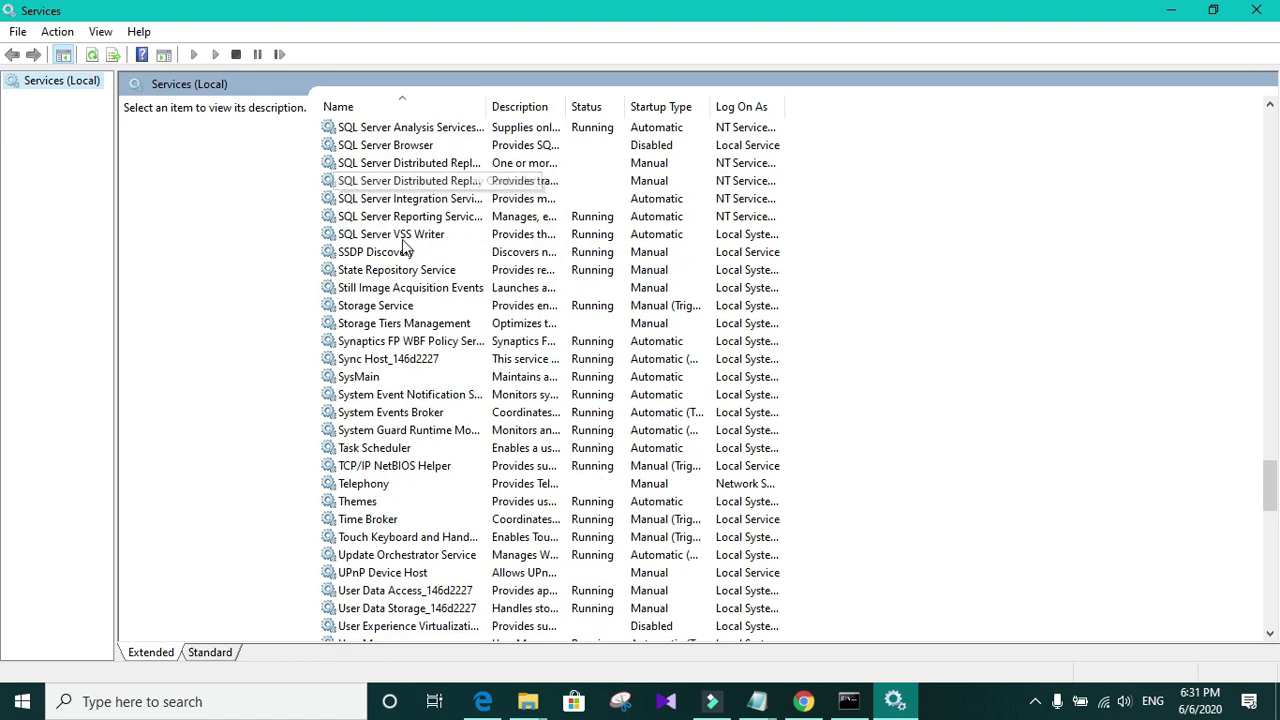
scroll(400, 220, up, 3)
click(386, 148)
right_click(384, 147)
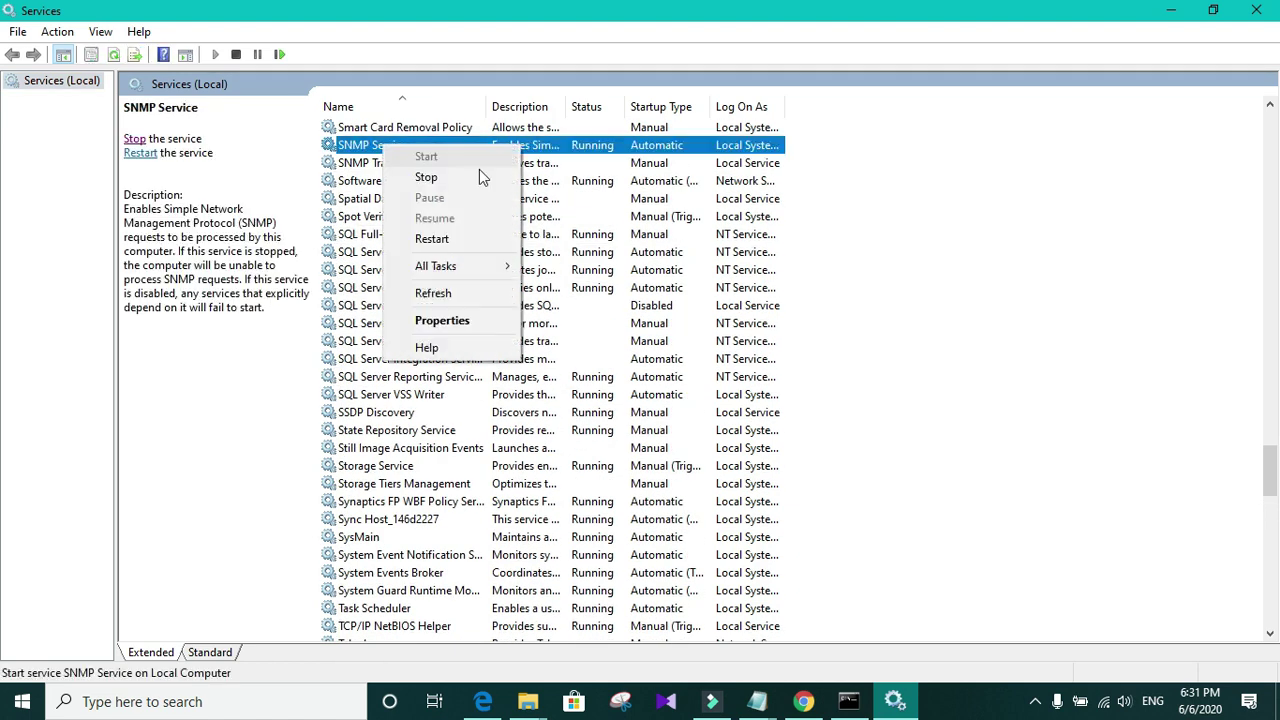
click(436, 322)
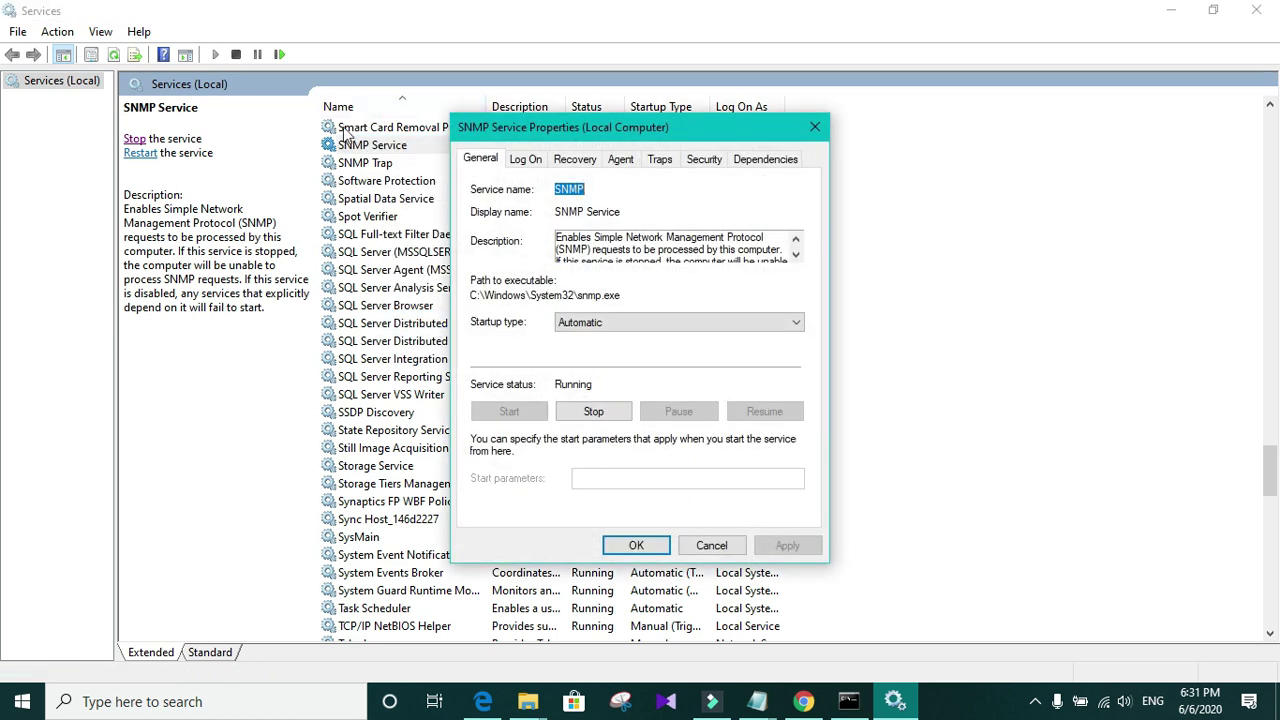
Step: On the Security tab, accept SNMP packets from any host, apply, and close Services
click(715, 162)
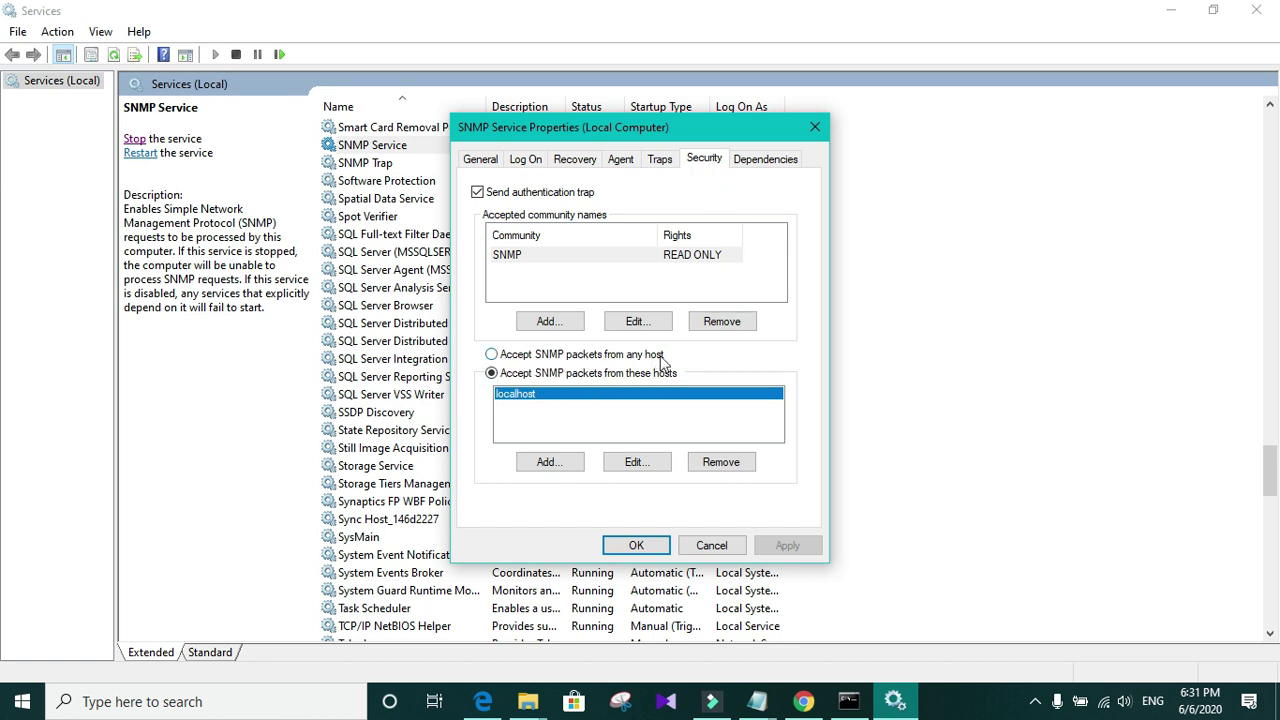
click(541, 360)
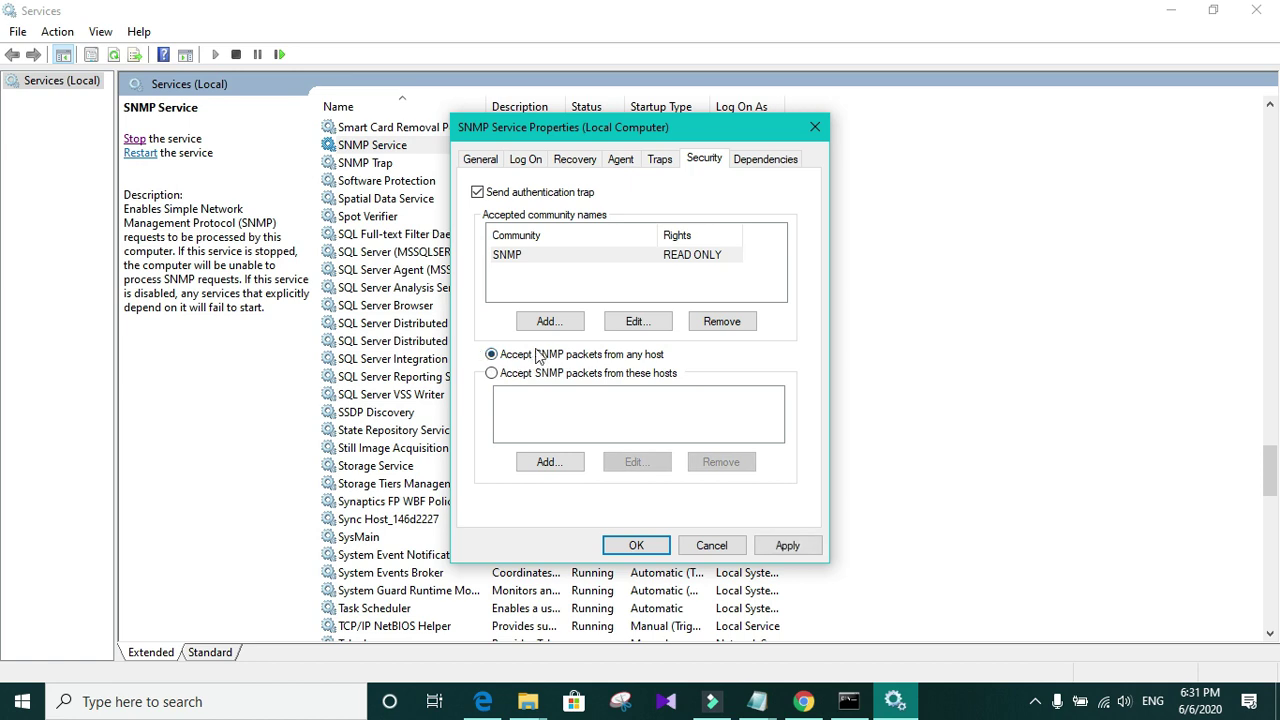
click(787, 545)
click(634, 545)
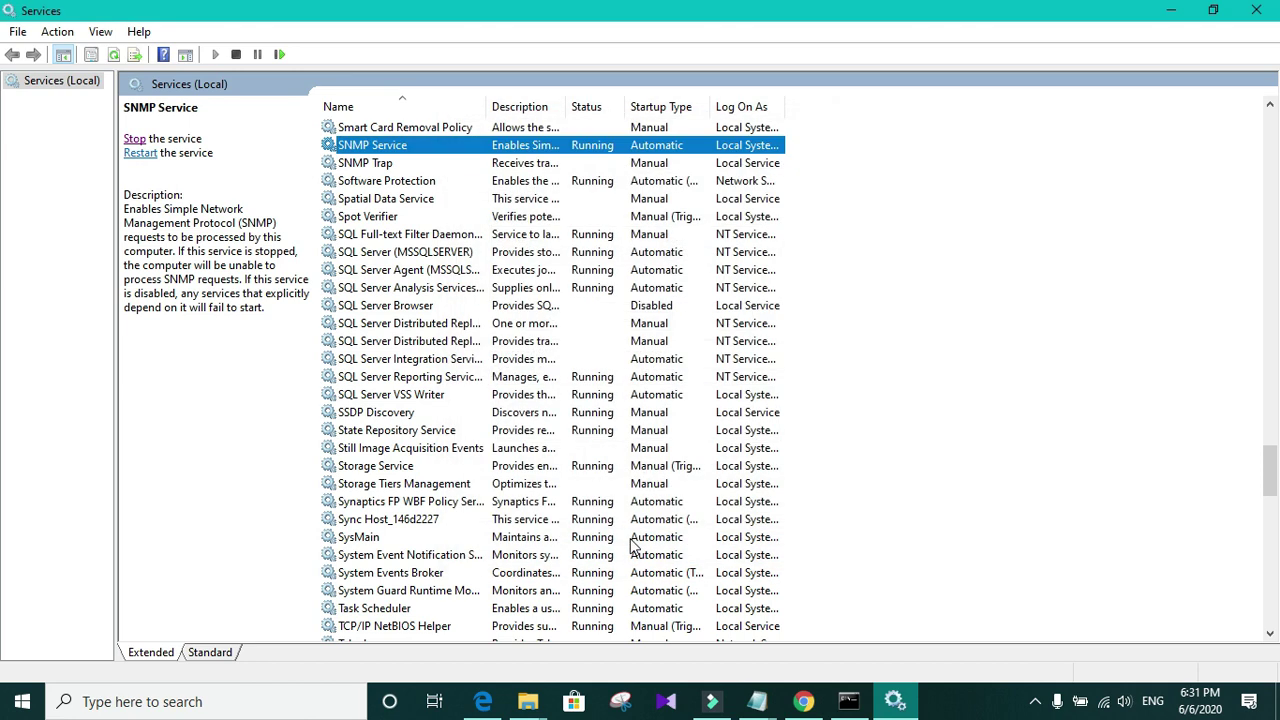
click(1254, 12)
Step: Rerun the previous SnmpWalk command from the command history
click(648, 368)
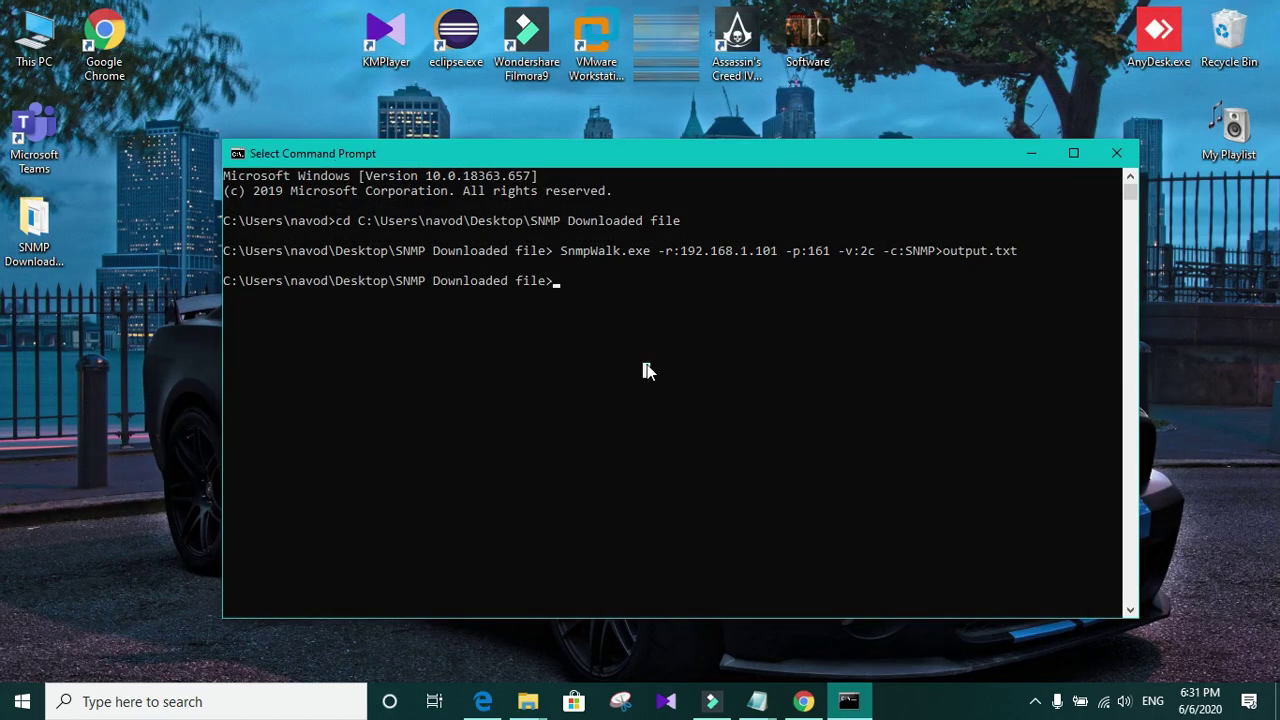
key(Up)
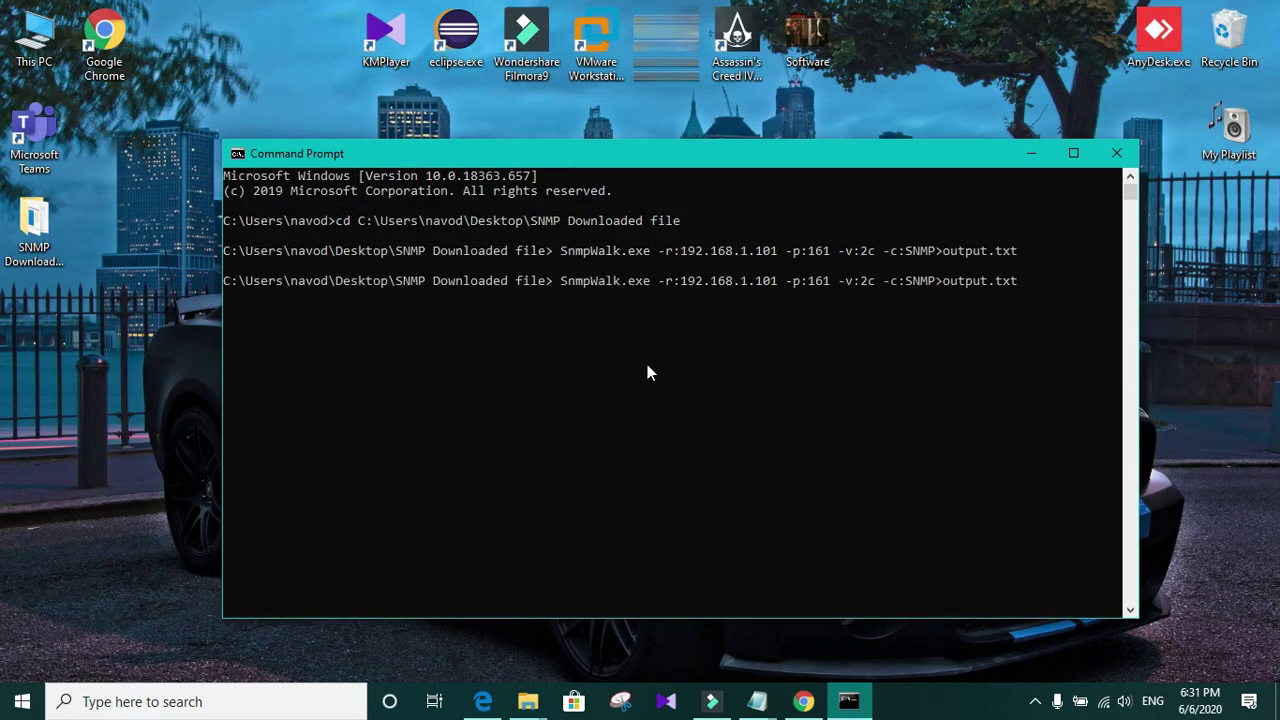
key(Return)
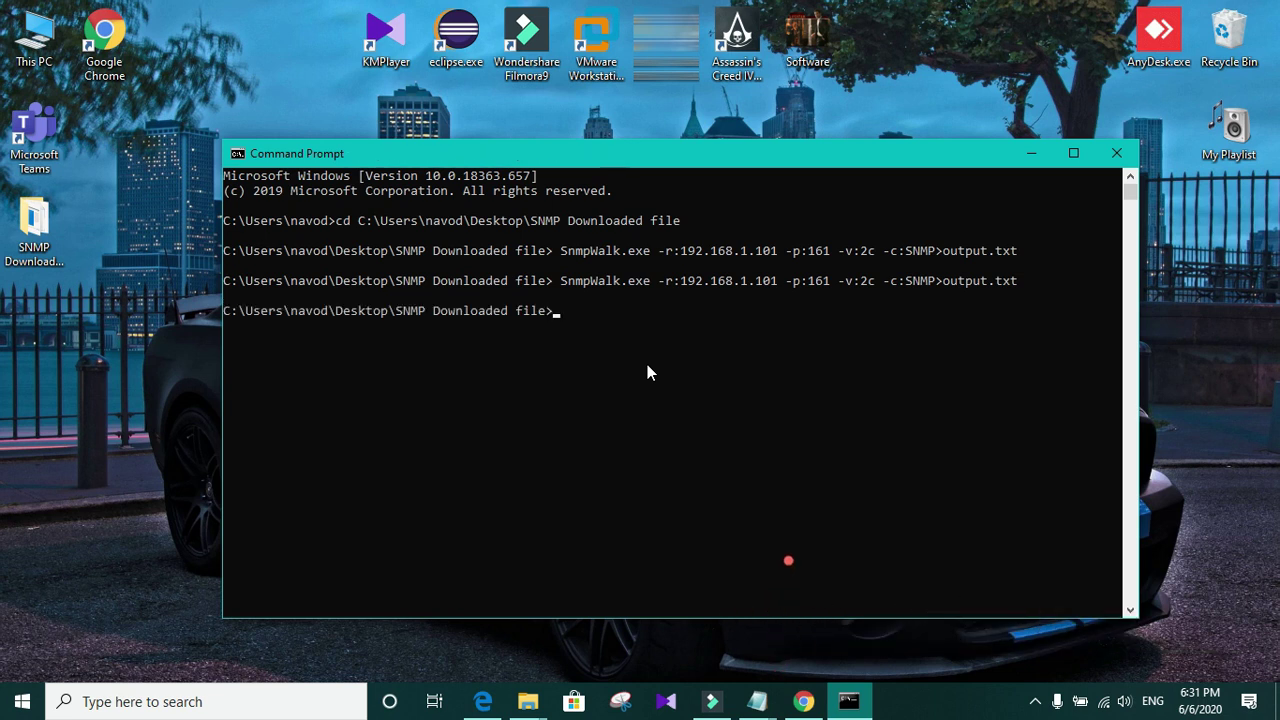
Step: Open the new 174 KB output.txt in Notepad maximized to view the OID listing
double_click(31, 234)
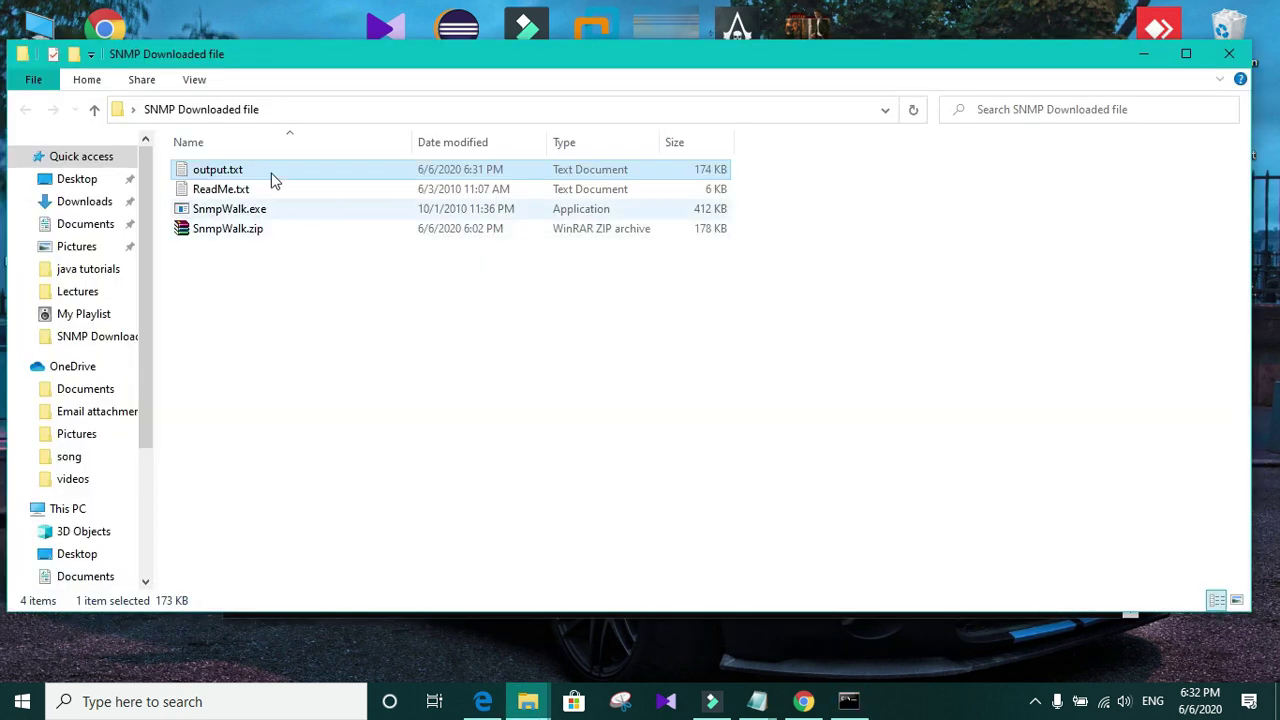
double_click(212, 172)
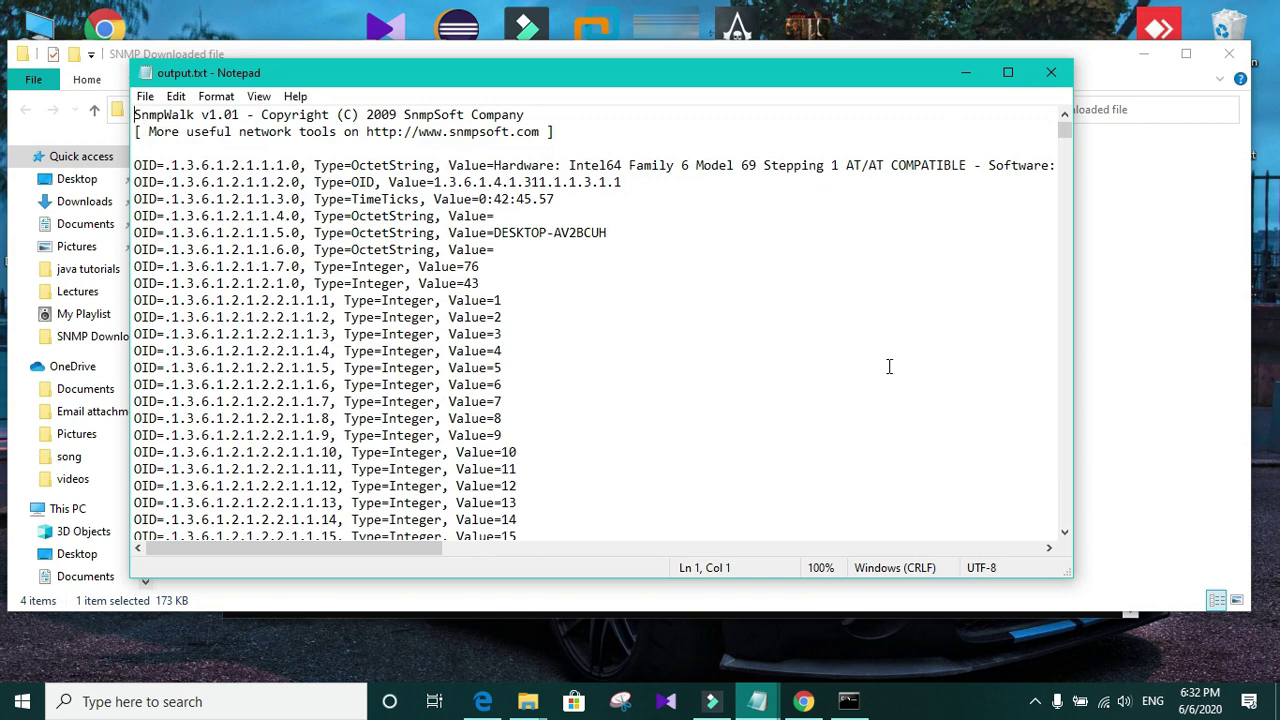
click(1003, 73)
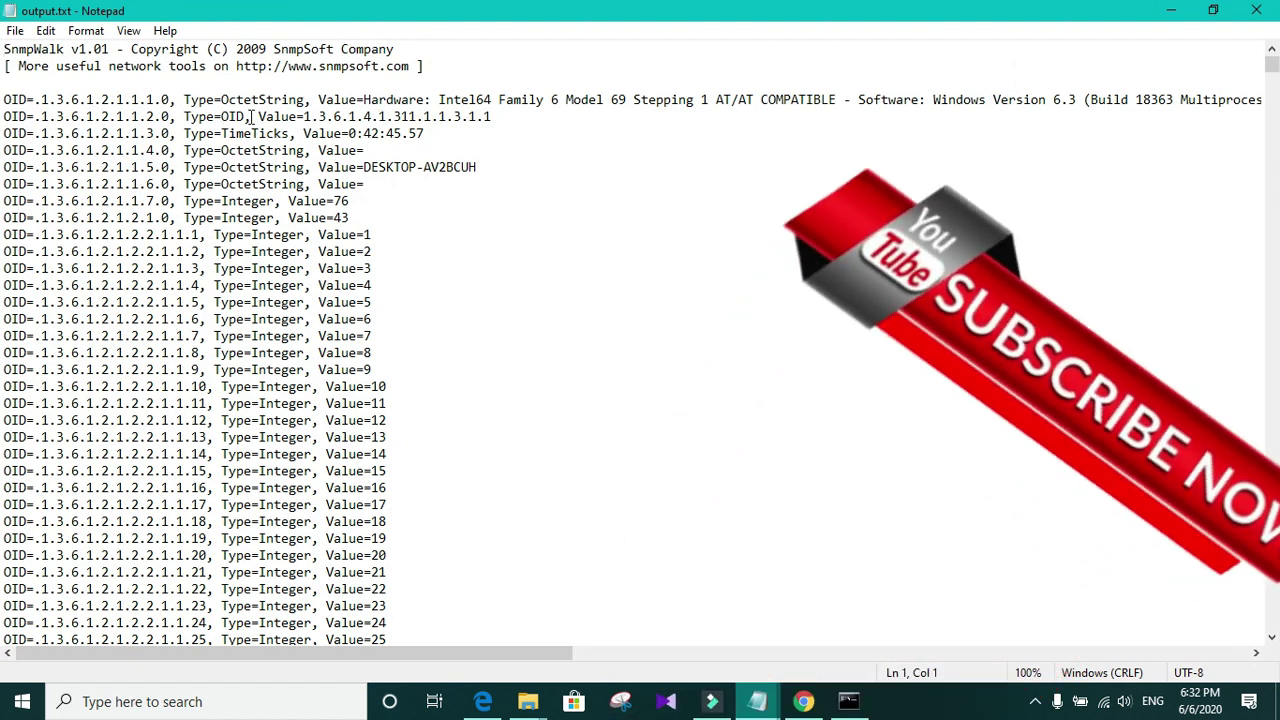